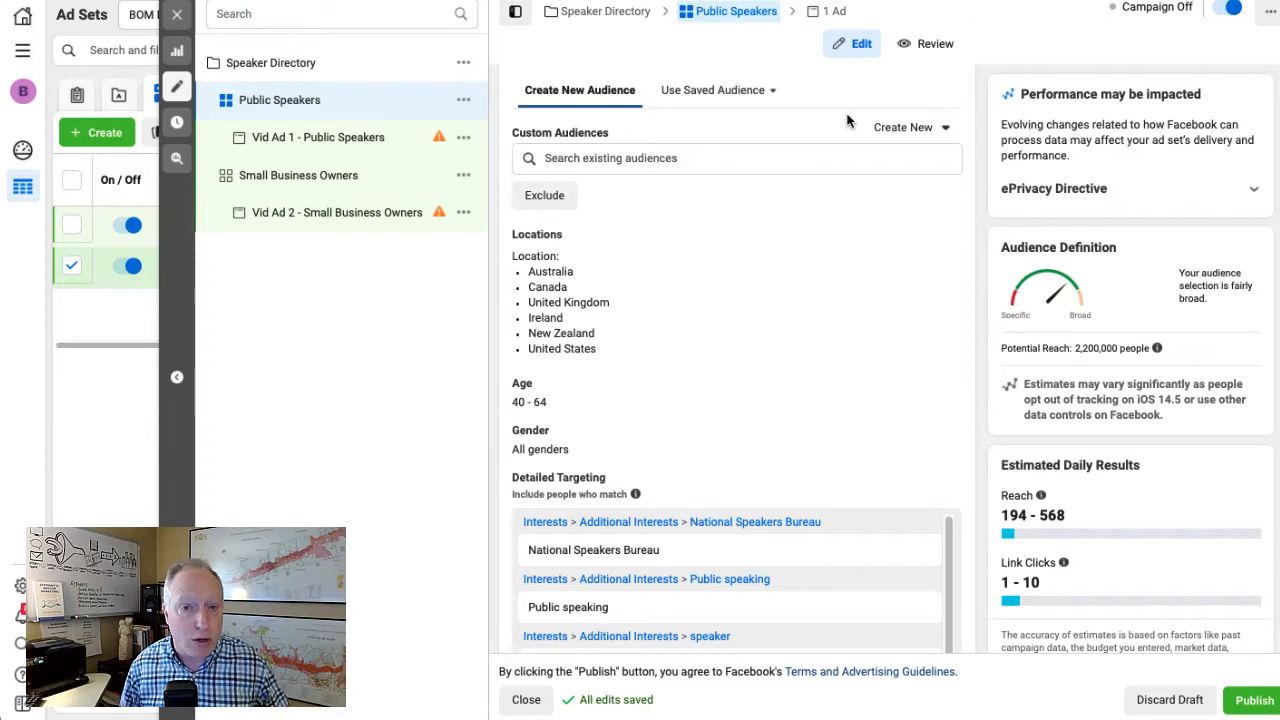
Review the Public Speakers ad set's locations, age, gender and full list of detailed targeting interests
scroll(812, 357, "down", 1)
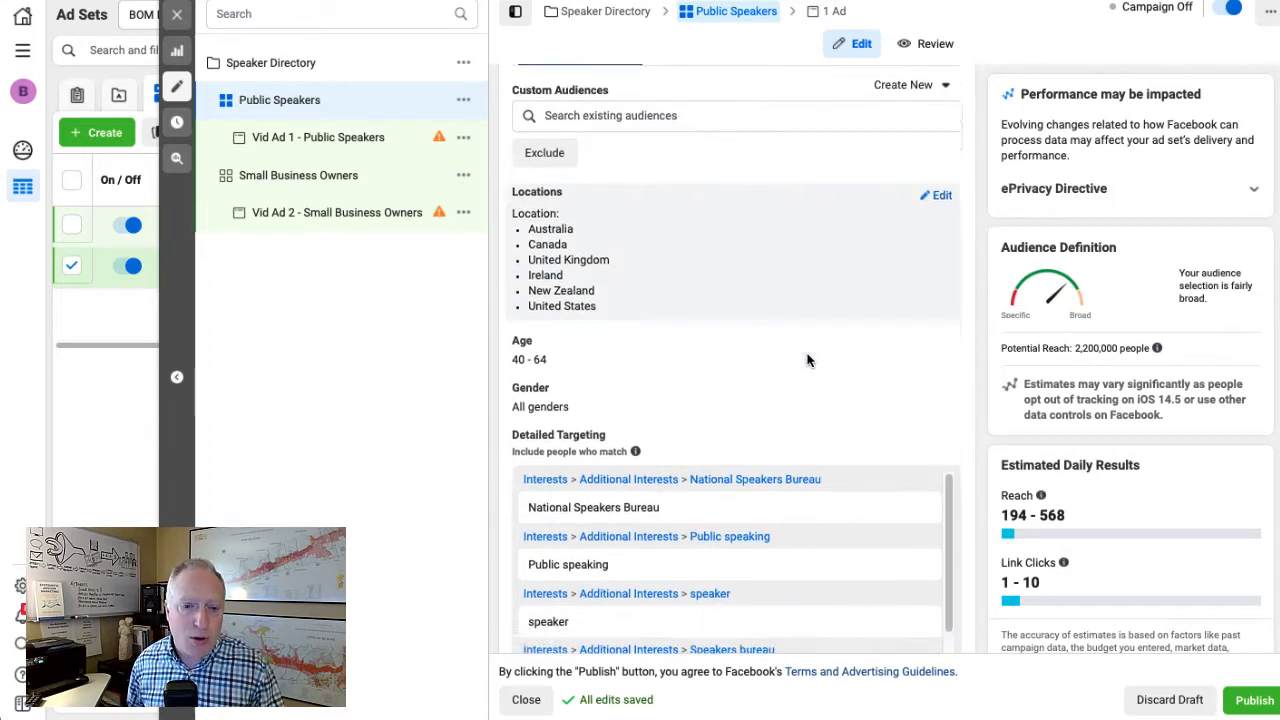
scroll(808, 360, "down", 3)
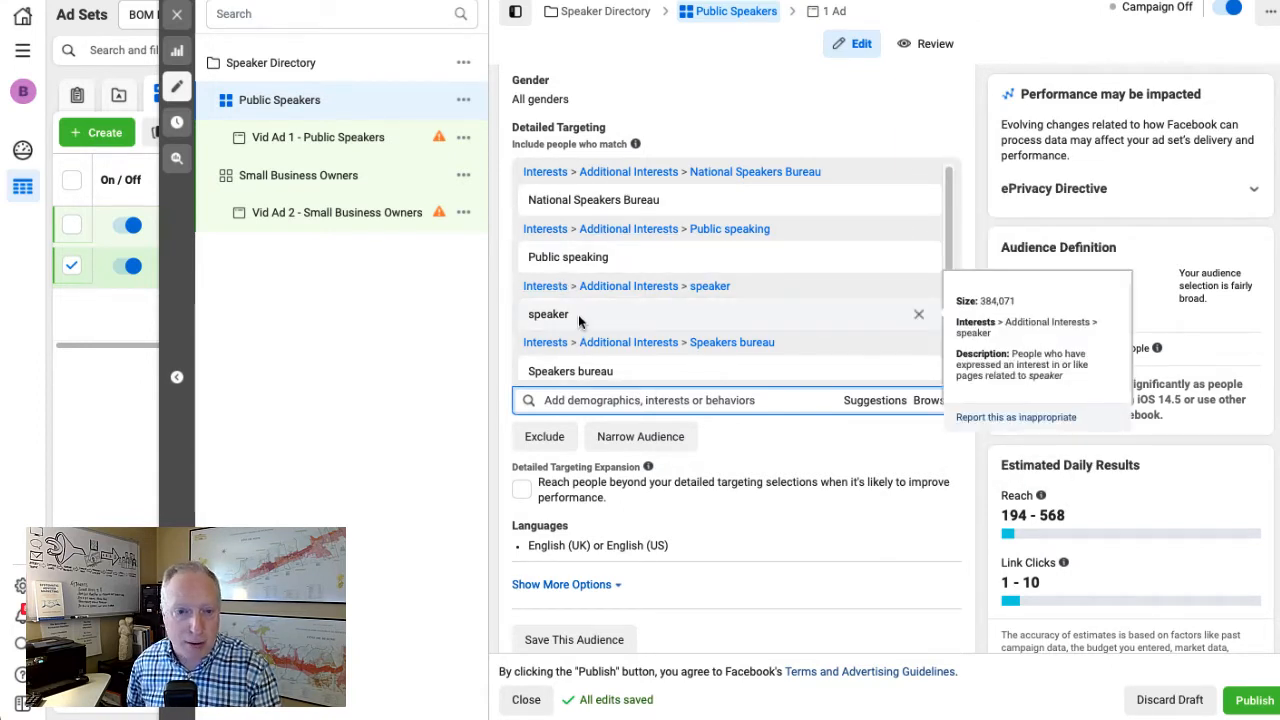
scroll(579, 318, "down", 1)
scroll(580, 322, "down", 1)
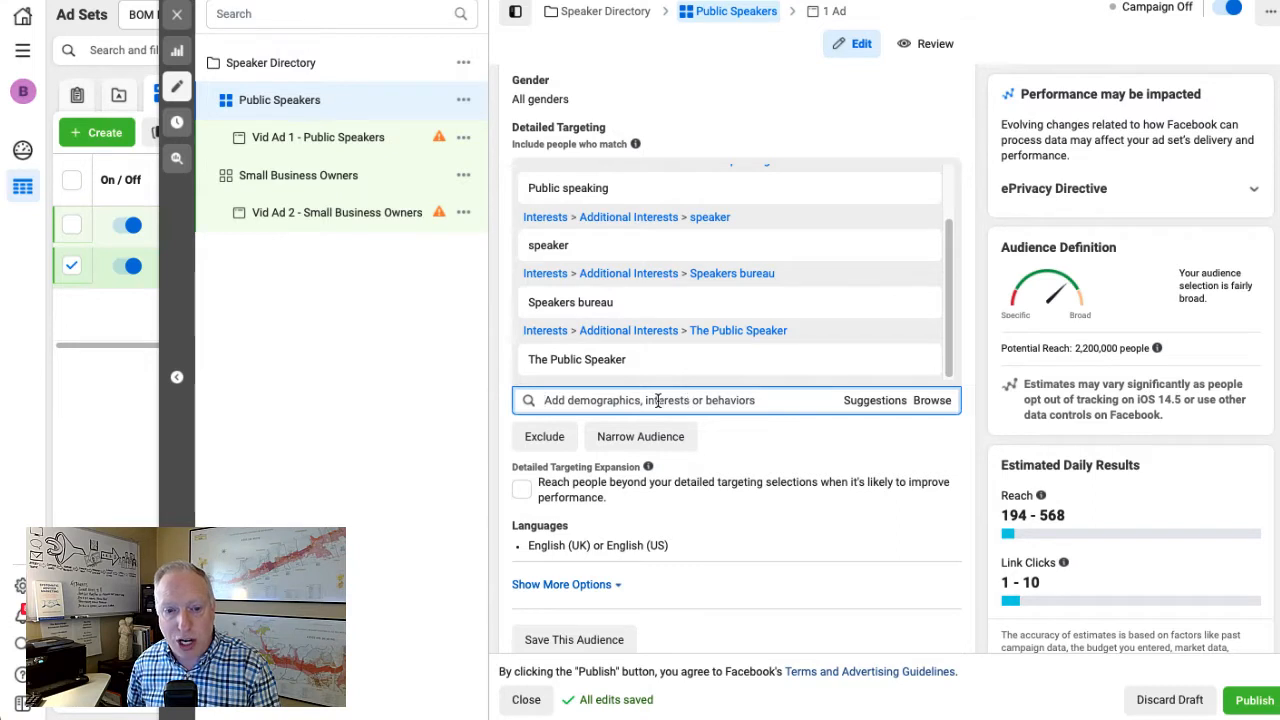
Browse the suggested interests for the Public Speakers ad set's detailed targeting, then close the suggestion list
left_click(876, 408)
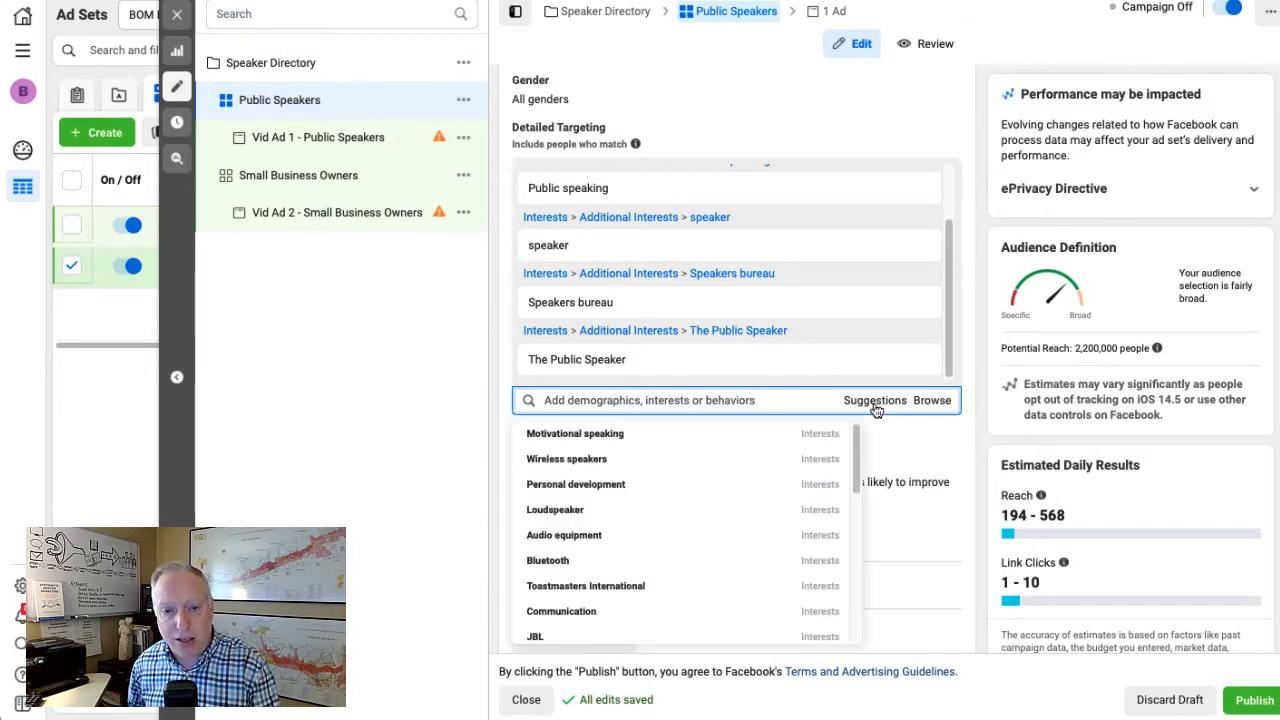
scroll(610, 485, "down", 4)
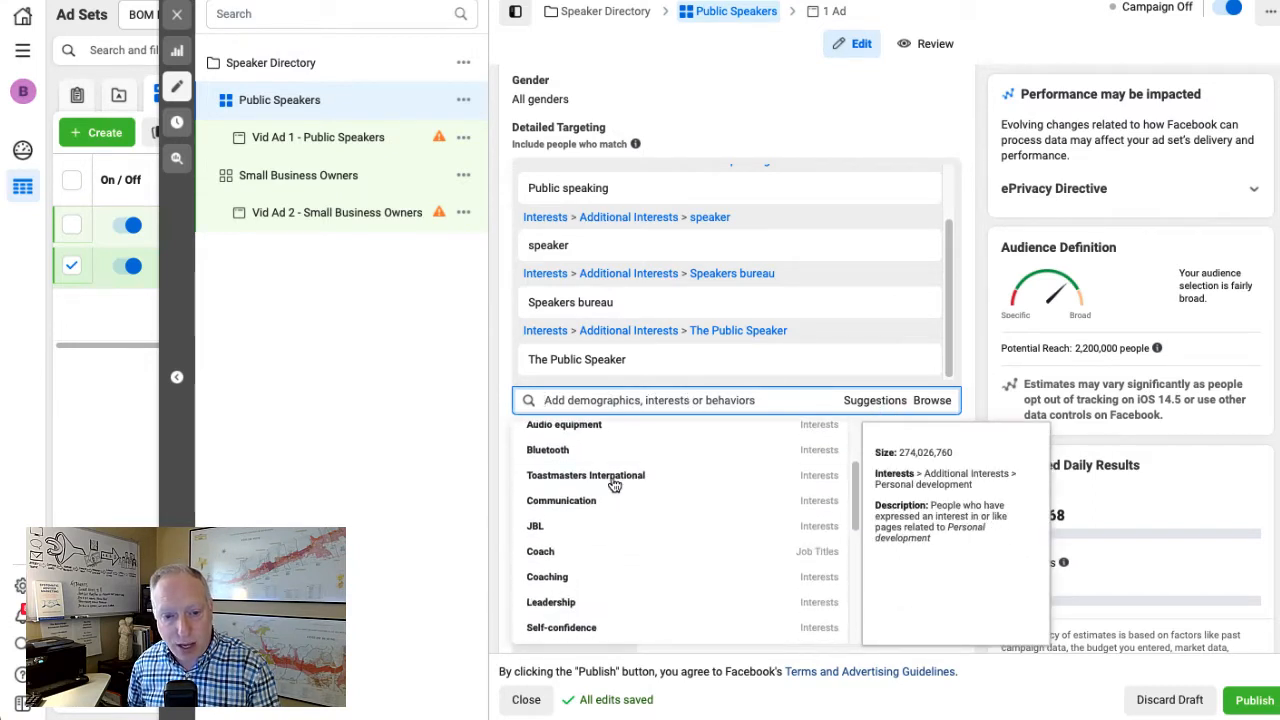
scroll(613, 484, "down", 5)
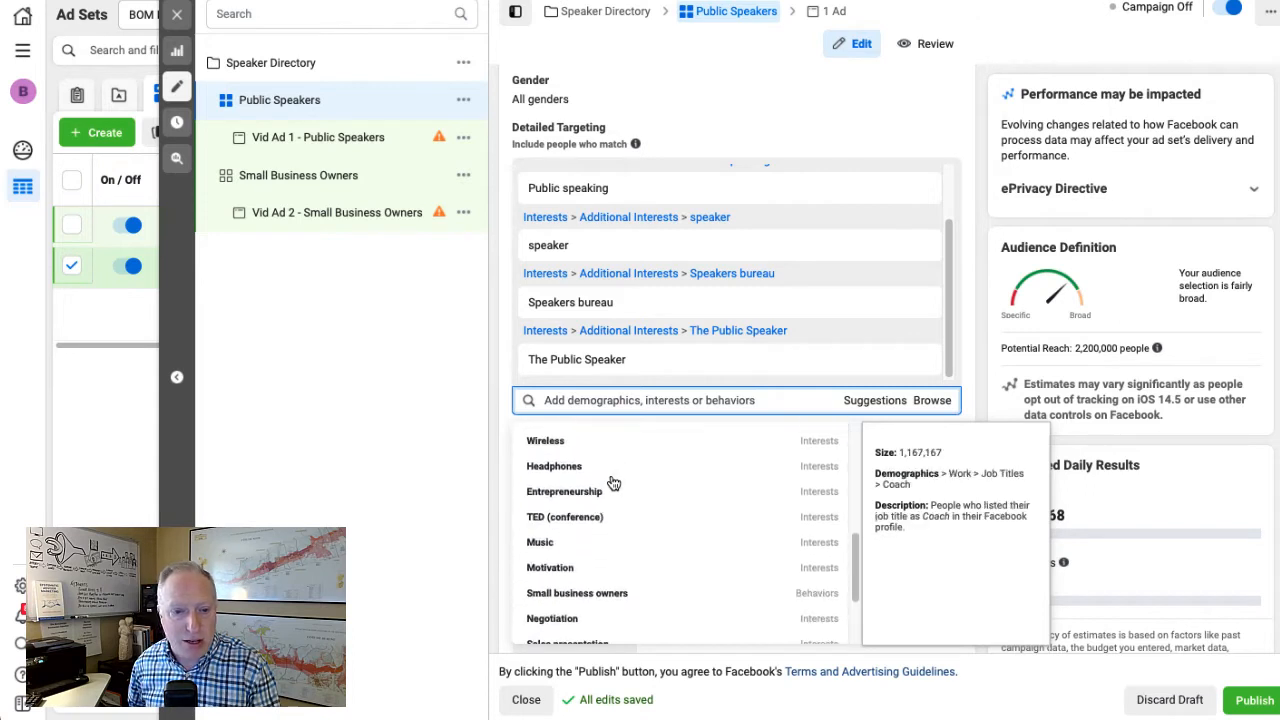
scroll(613, 484, "down", 3)
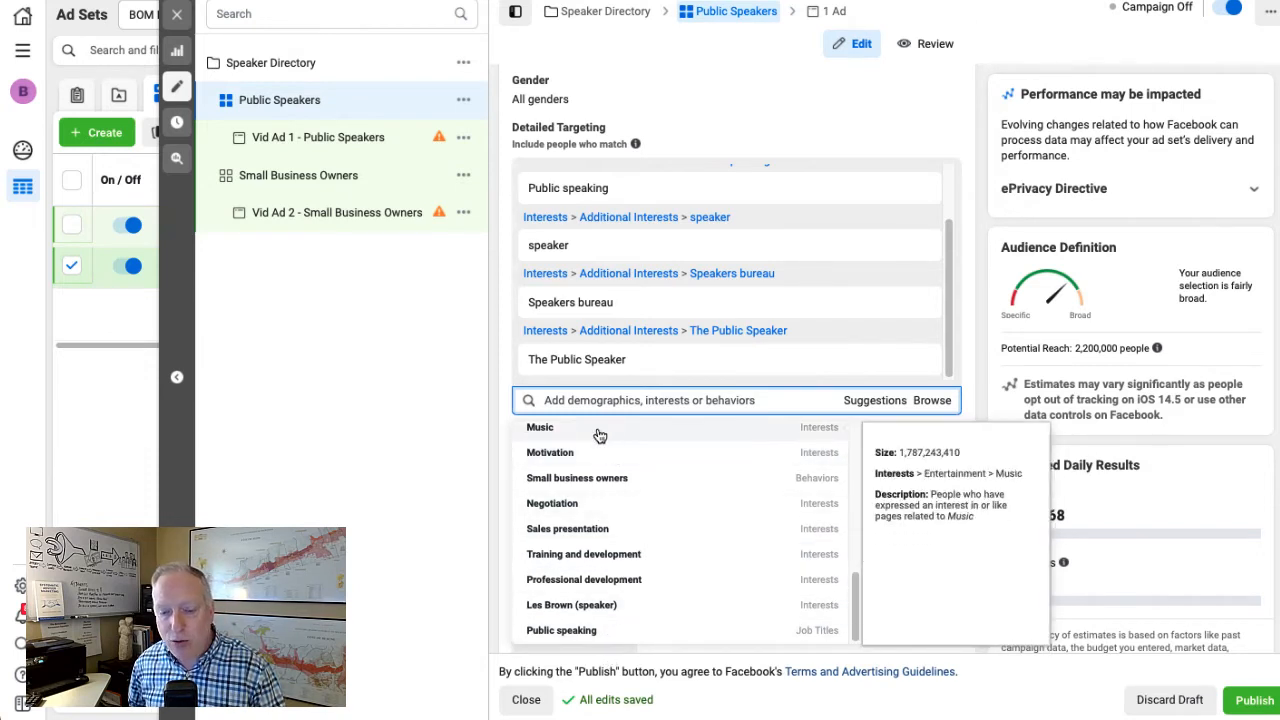
scroll(608, 510, "up", 5)
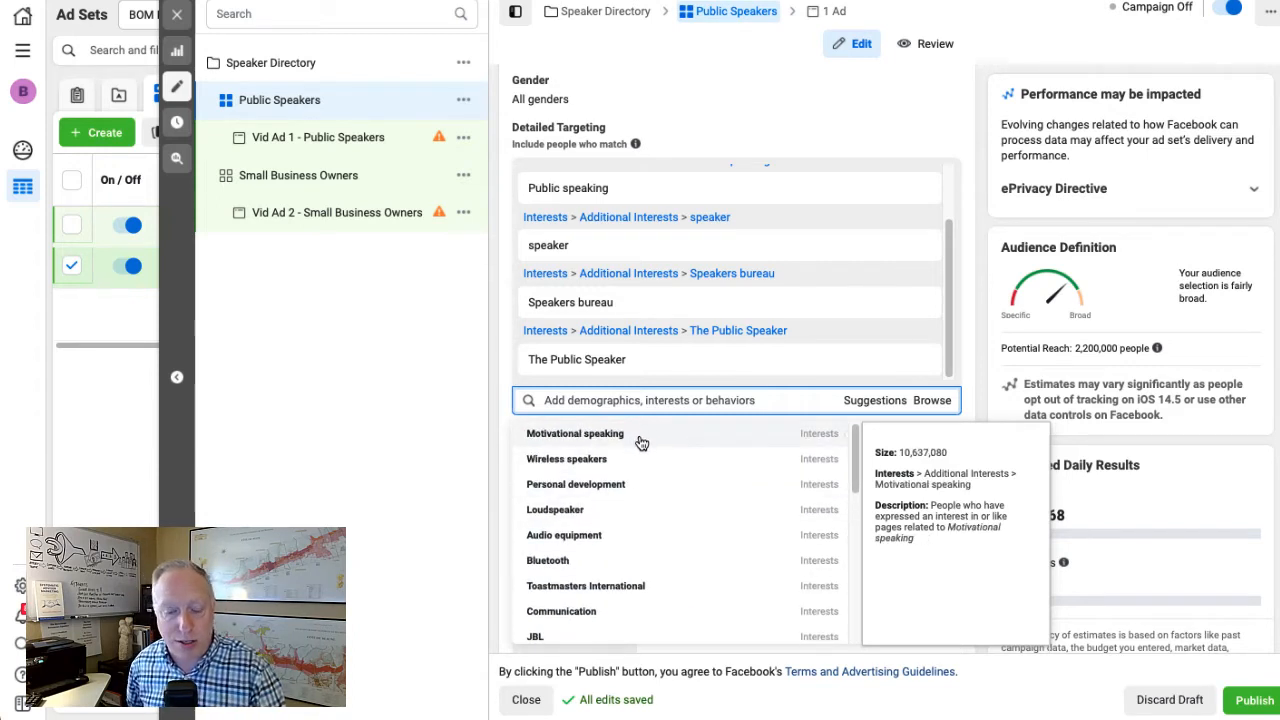
scroll(657, 506, "down", 5)
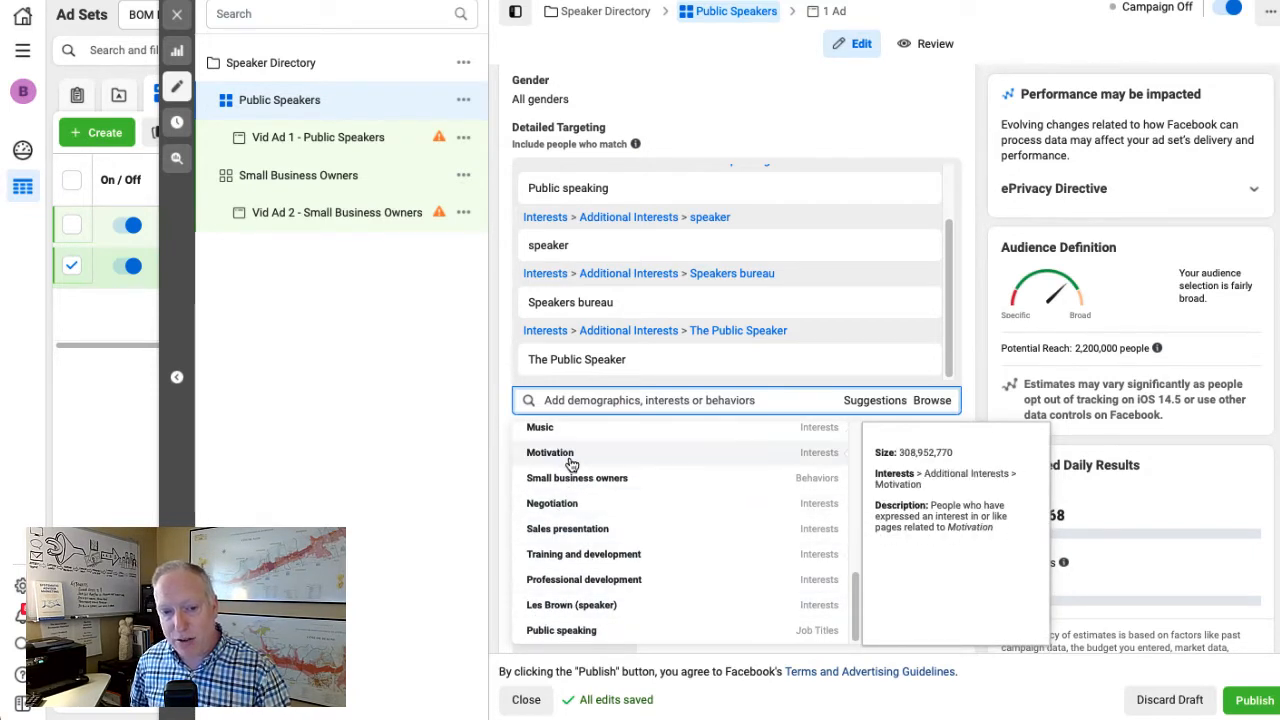
scroll(588, 490, "up", 5)
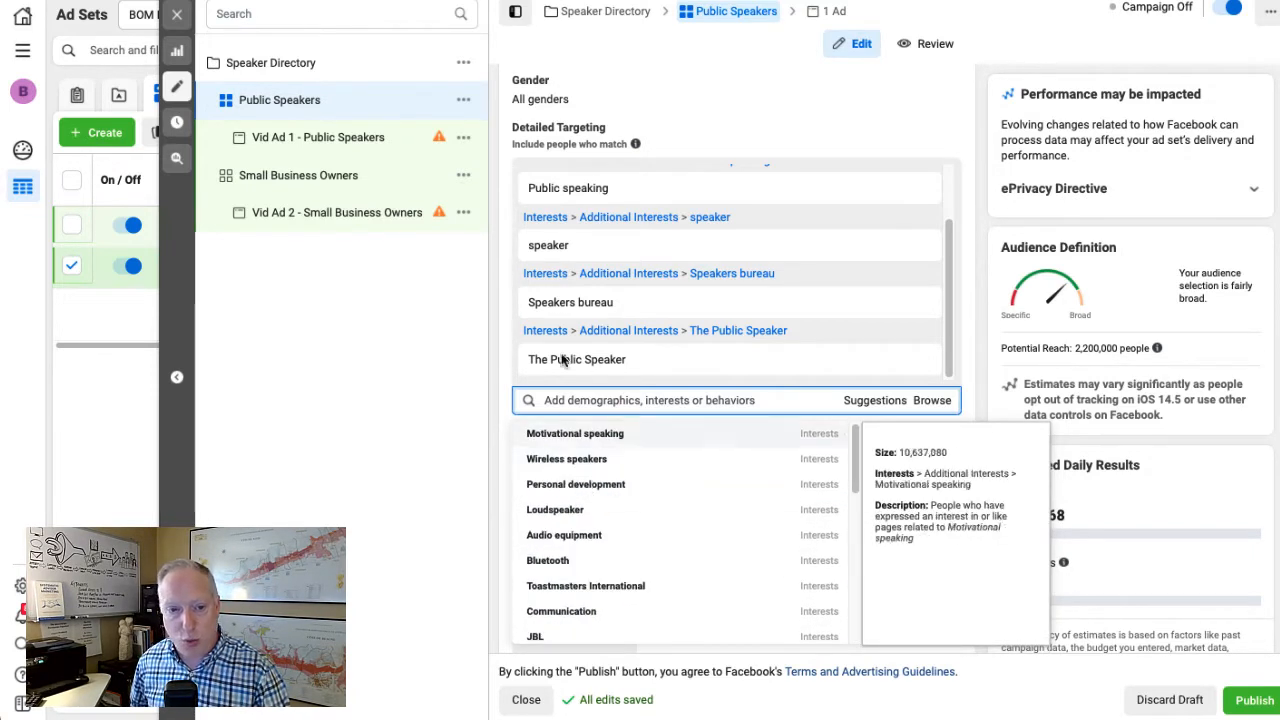
left_click(505, 311)
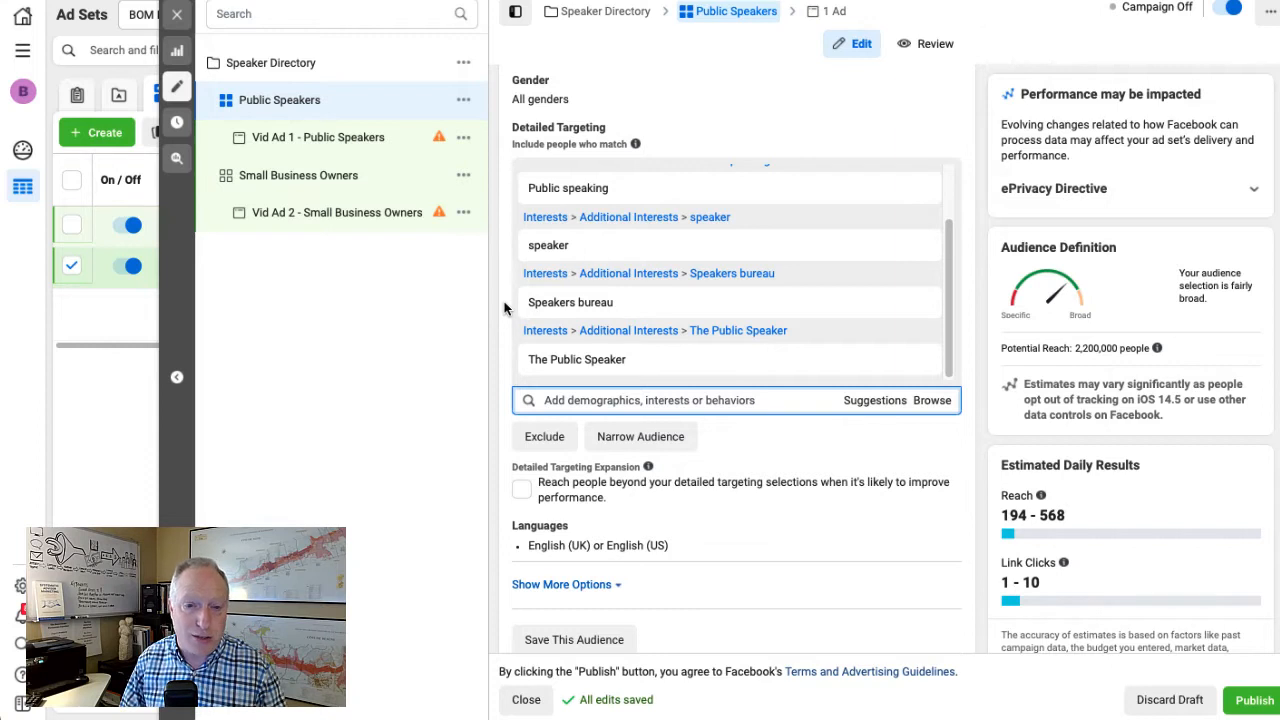
mouse_move(553, 195)
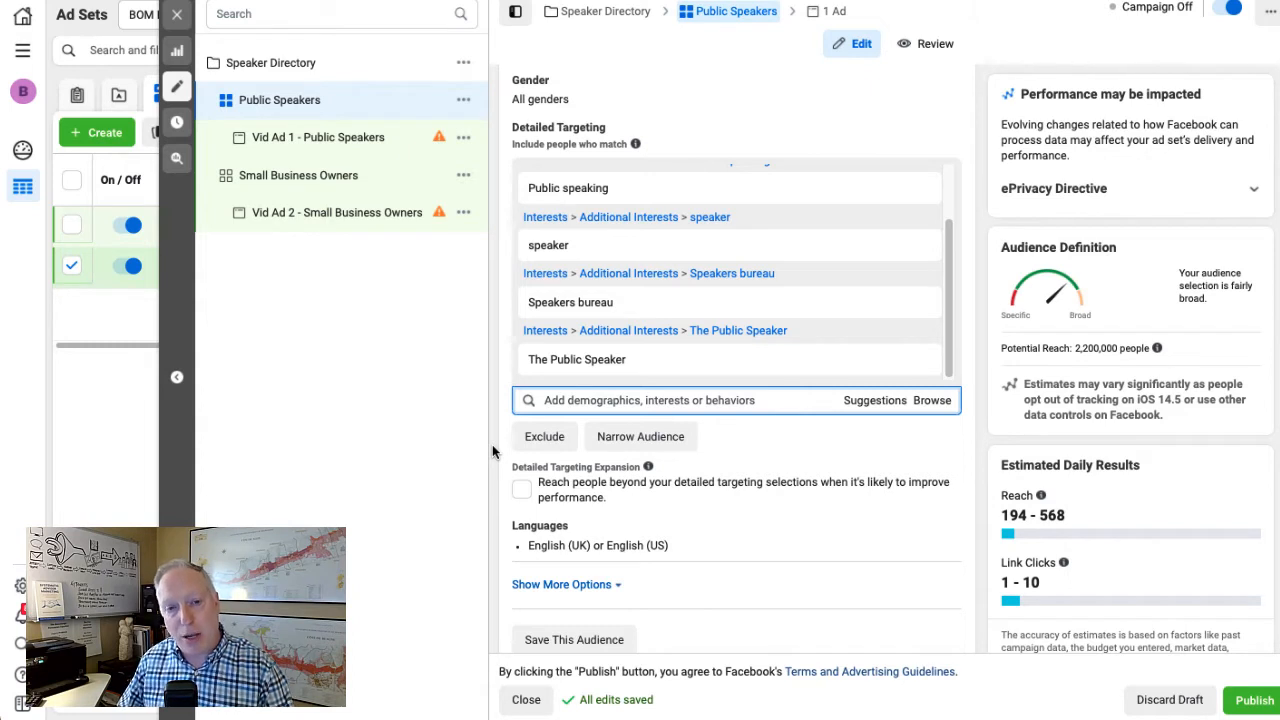
Switch to Audiencer, select the PM System project and open the saved interests of its SMB Owners audience
mouse_move(527, 170)
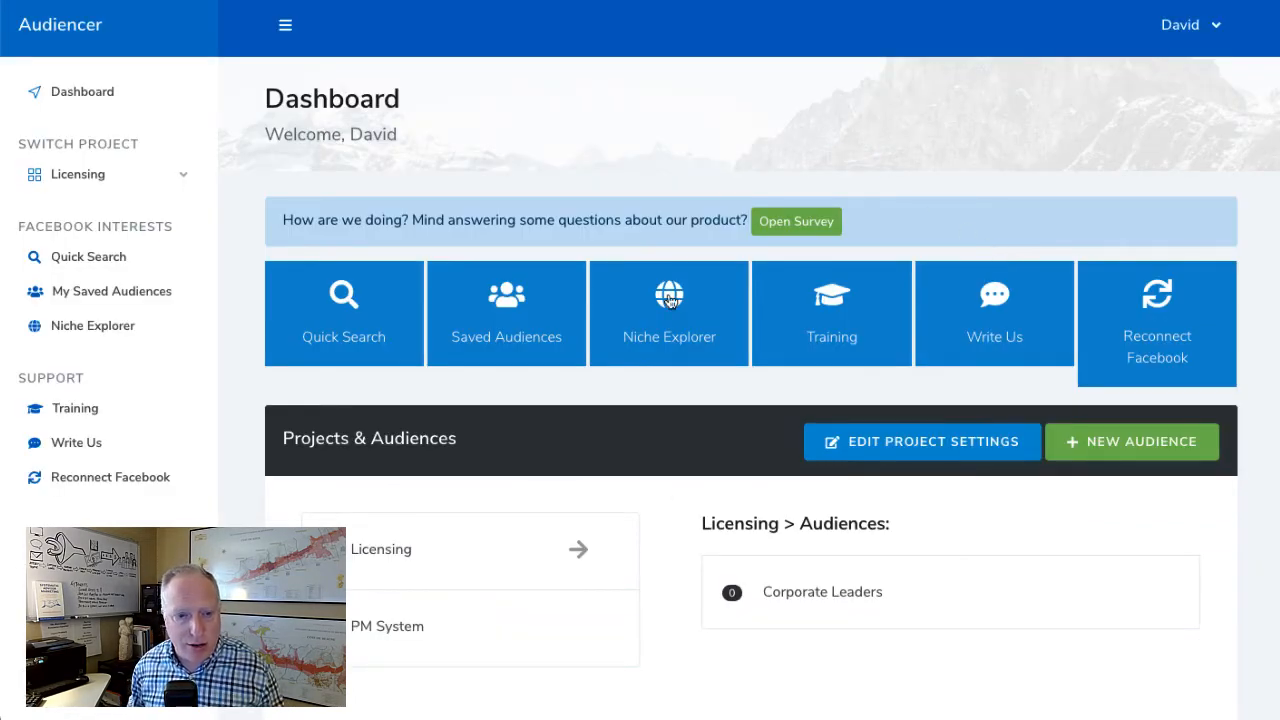
left_click(107, 175)
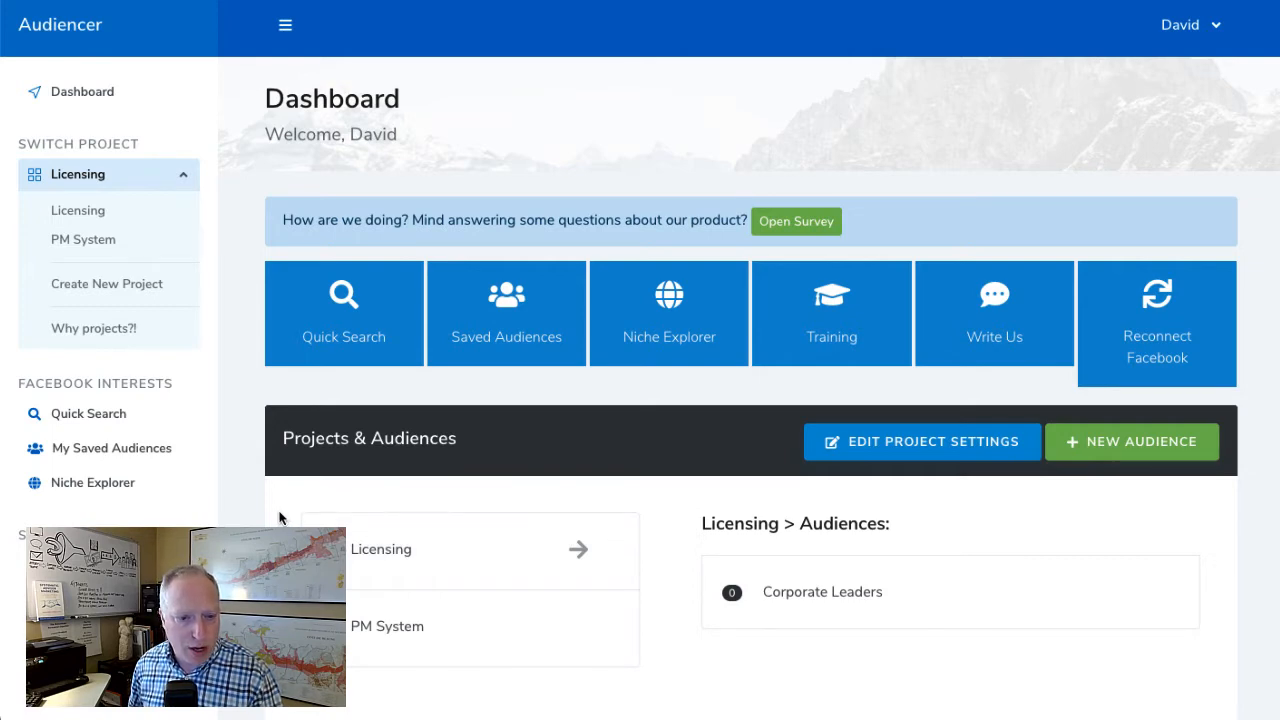
left_click(418, 635)
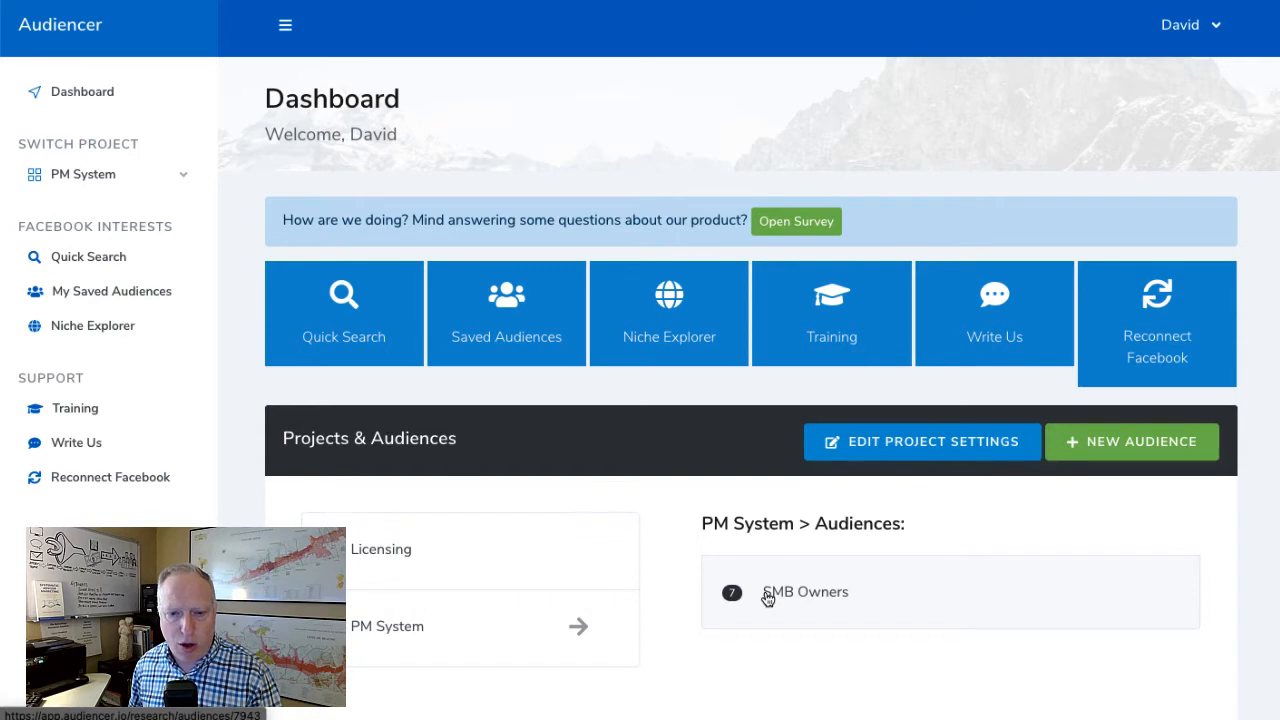
left_click(767, 595)
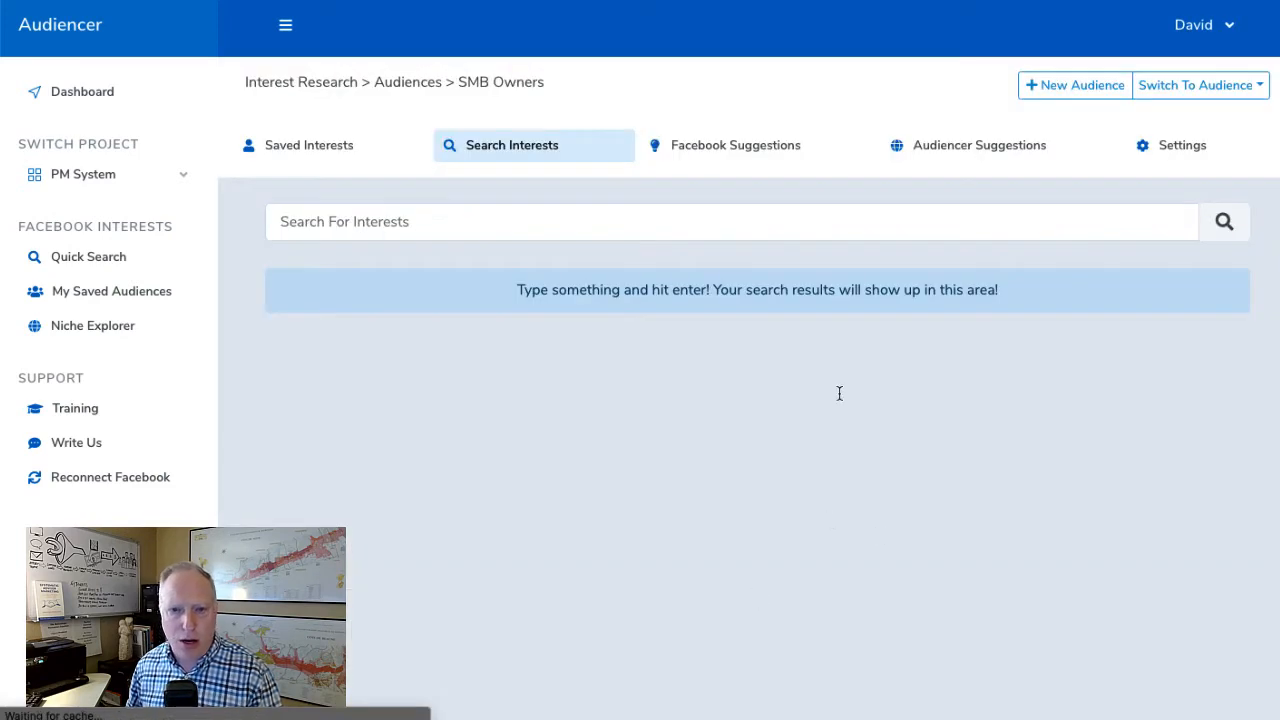
left_click(323, 155)
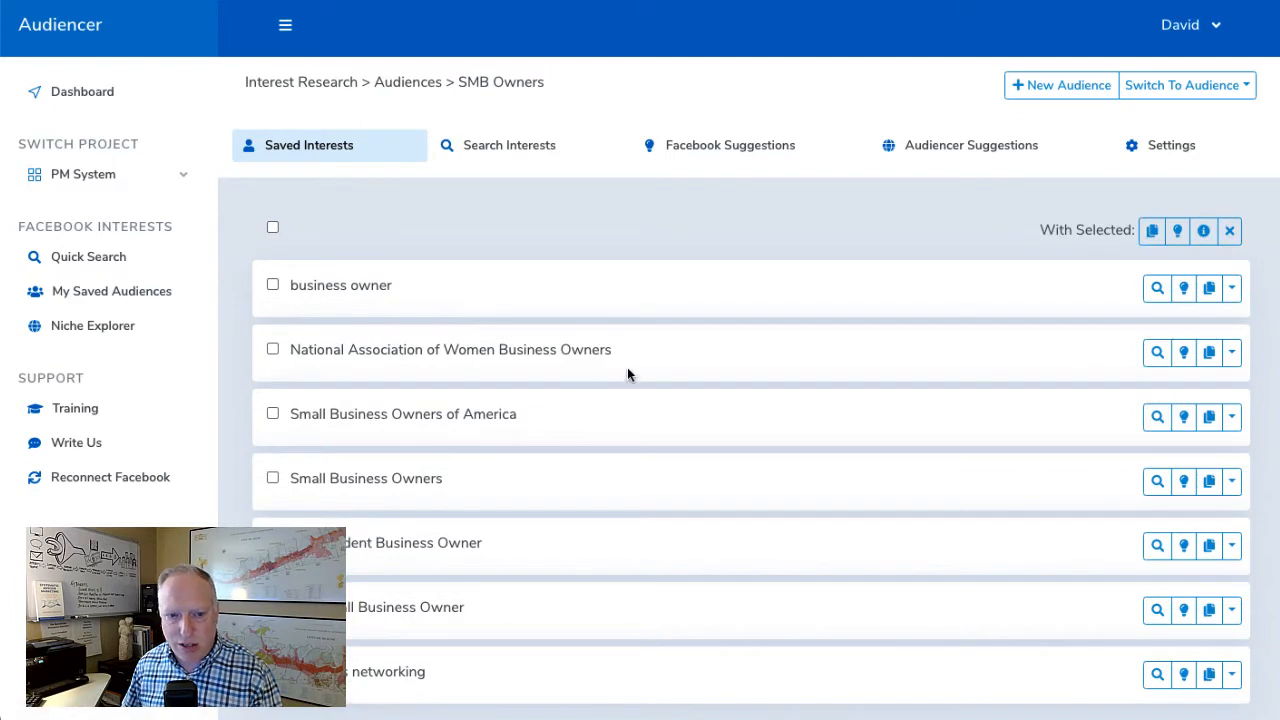
scroll(556, 455, "down", 1)
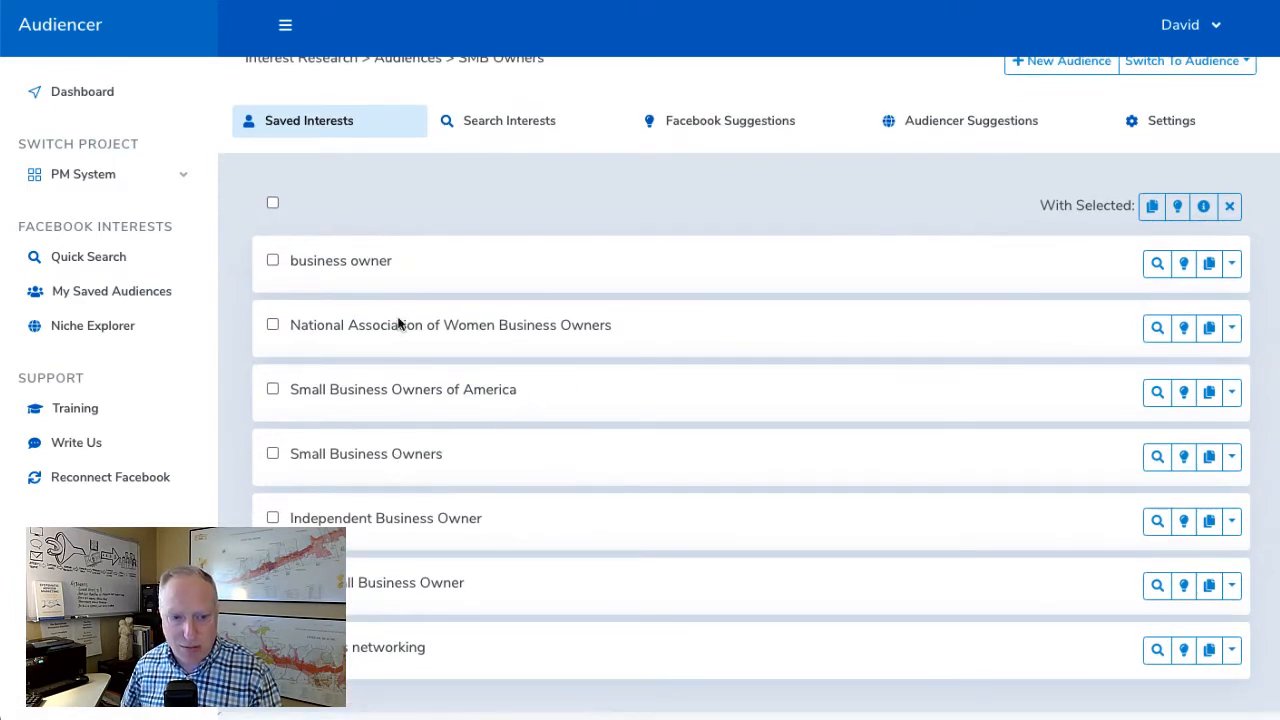
scroll(422, 640, "up", 1)
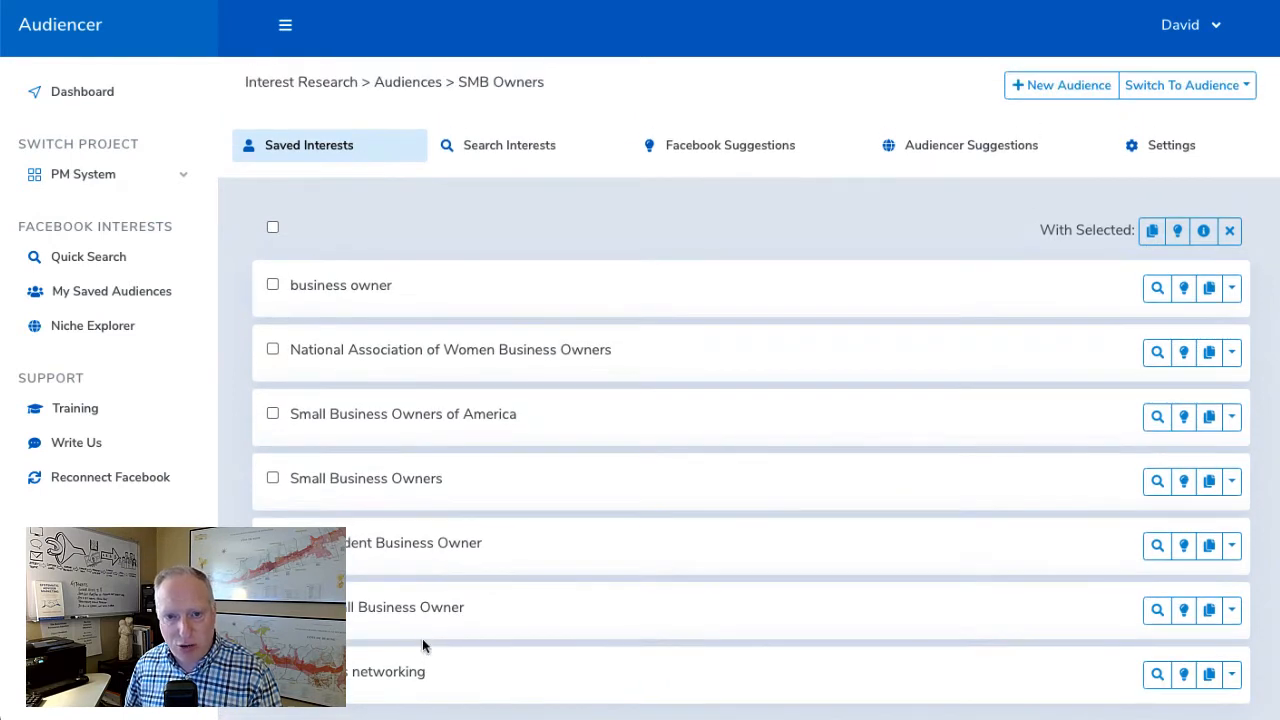
Get Facebook suggestions based on the saved interests National Association of Women Business Owners and Small Business Owners of America
left_click(731, 150)
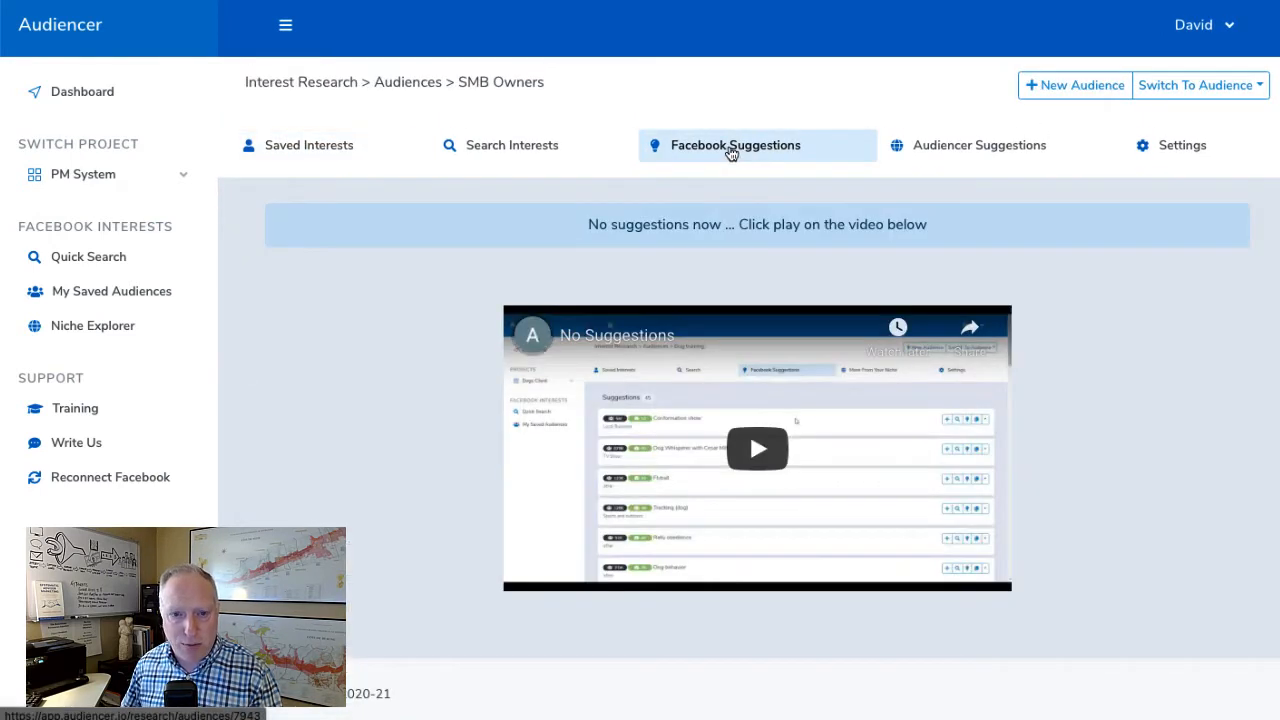
left_click(312, 148)
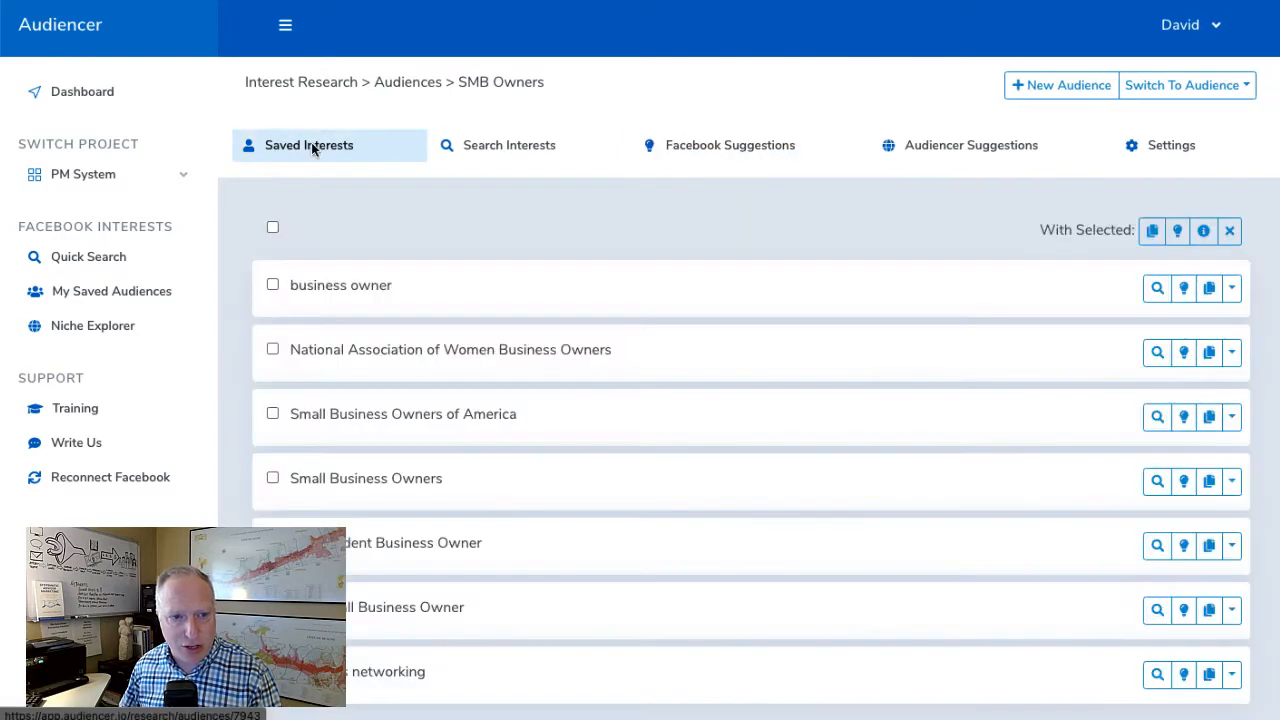
left_click(273, 352)
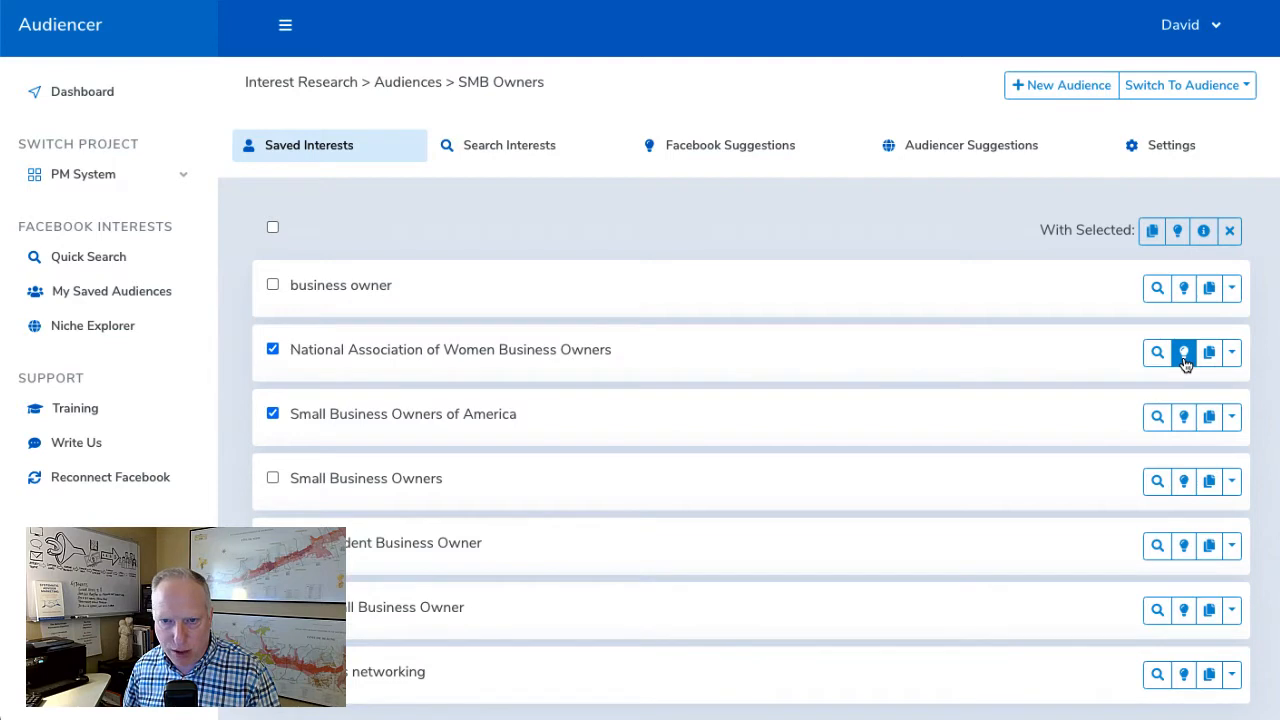
left_click(1177, 230)
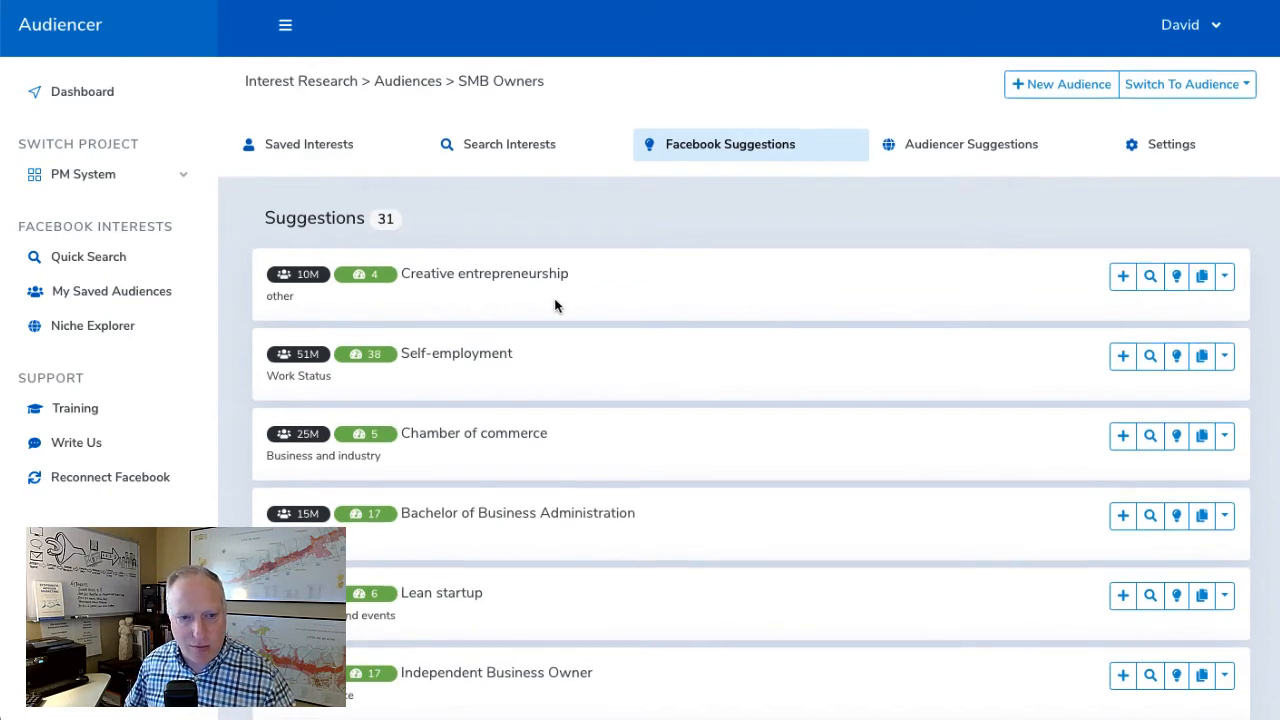
Check the suggestions' relevance scores and try to add The Small Business Owner to the SMB Owners audience
scroll(555, 305, "down", 2)
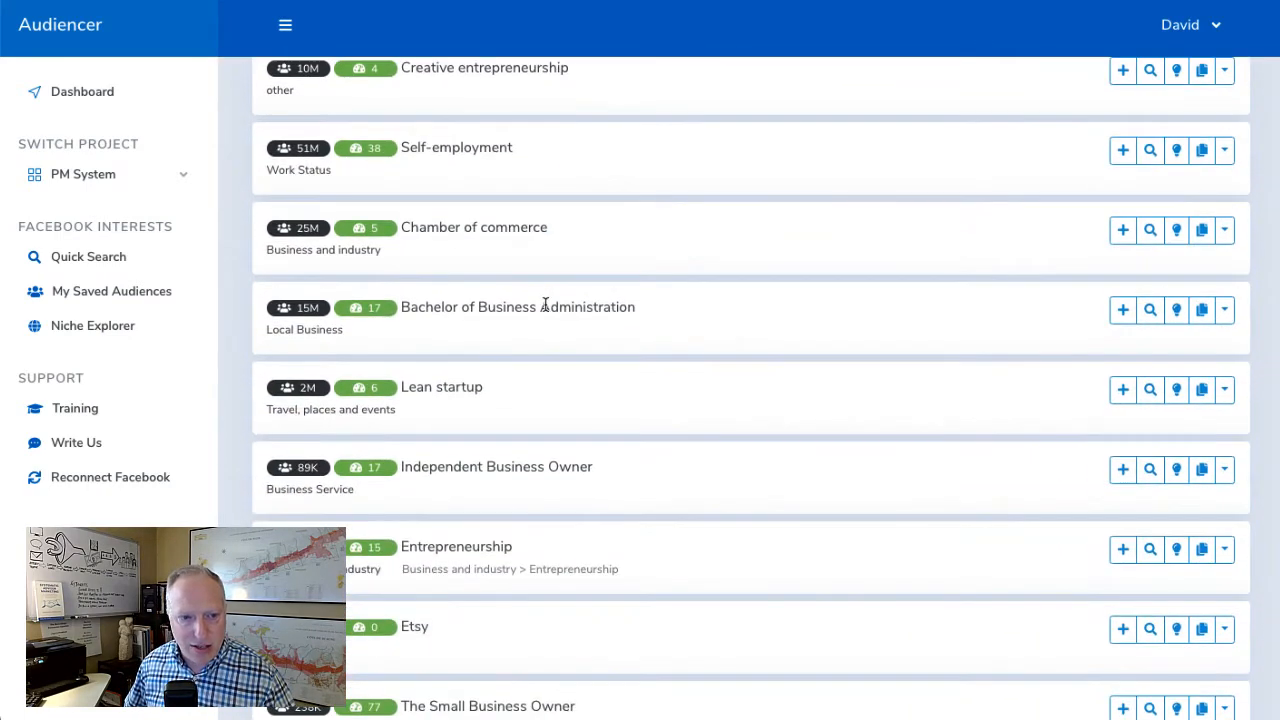
scroll(550, 315, "up", 2)
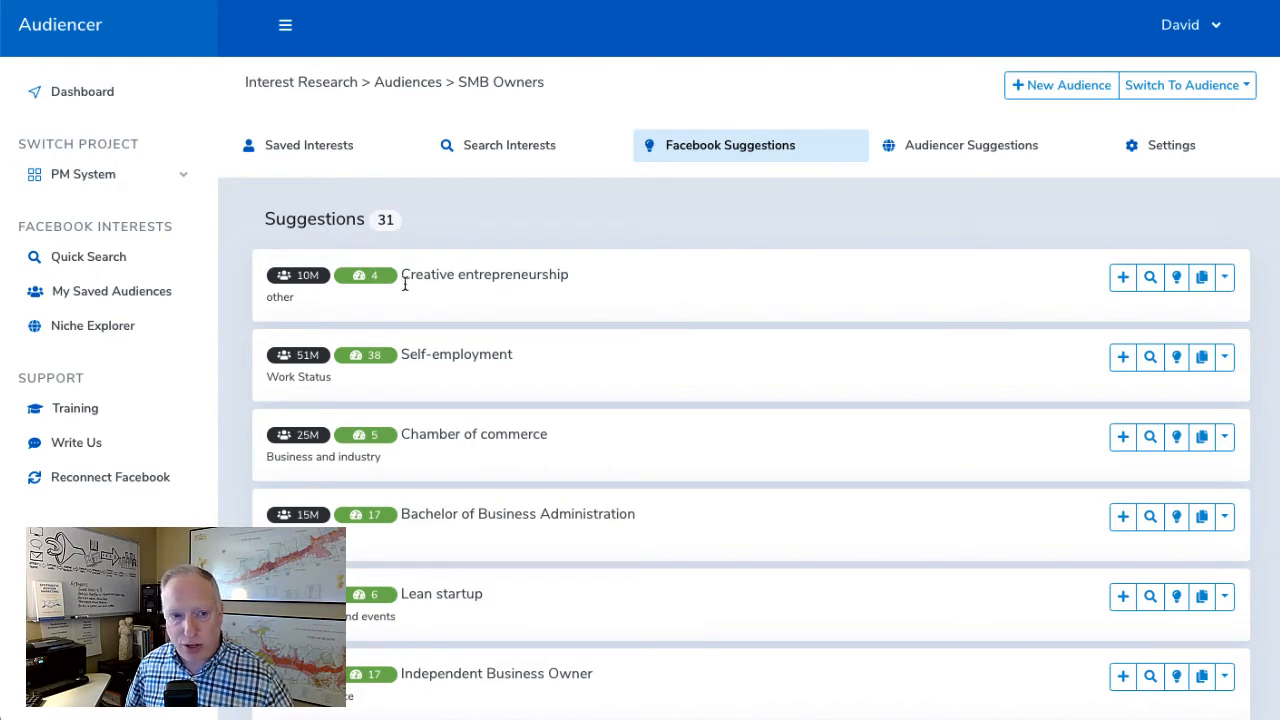
left_click_drag(408, 283, 606, 279)
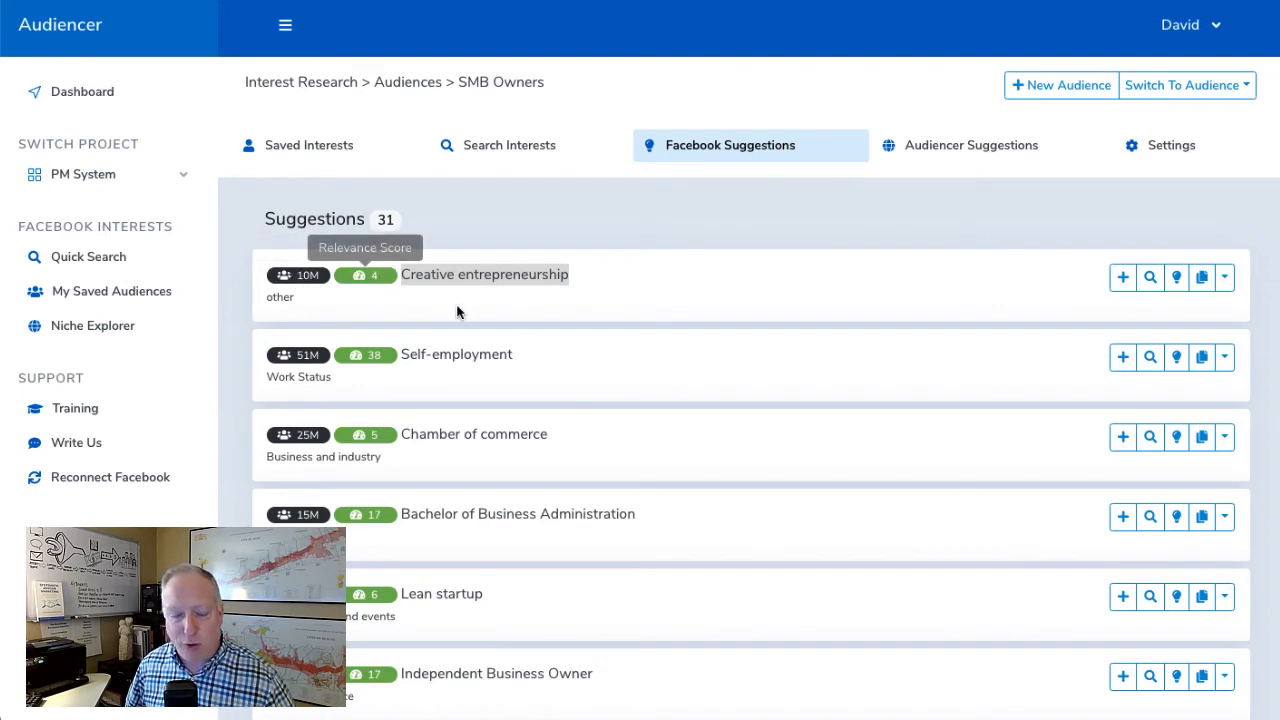
scroll(528, 347, "down", 2)
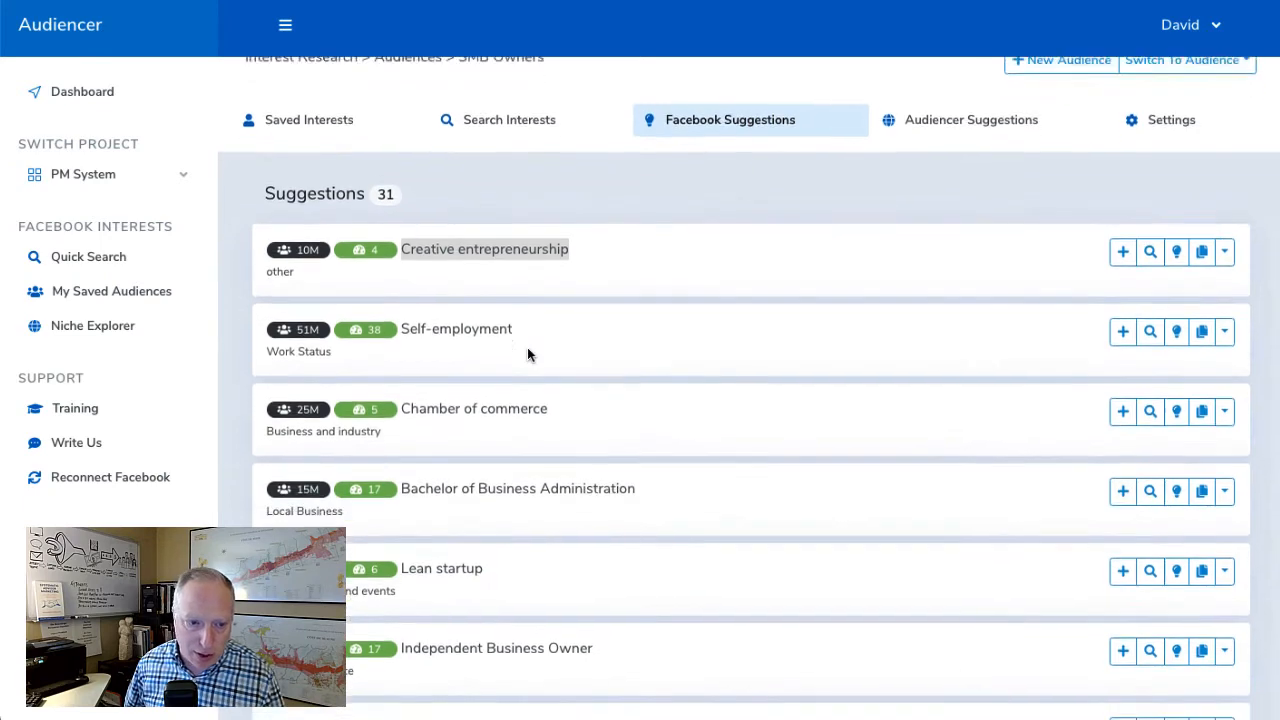
scroll(526, 350, "down", 4)
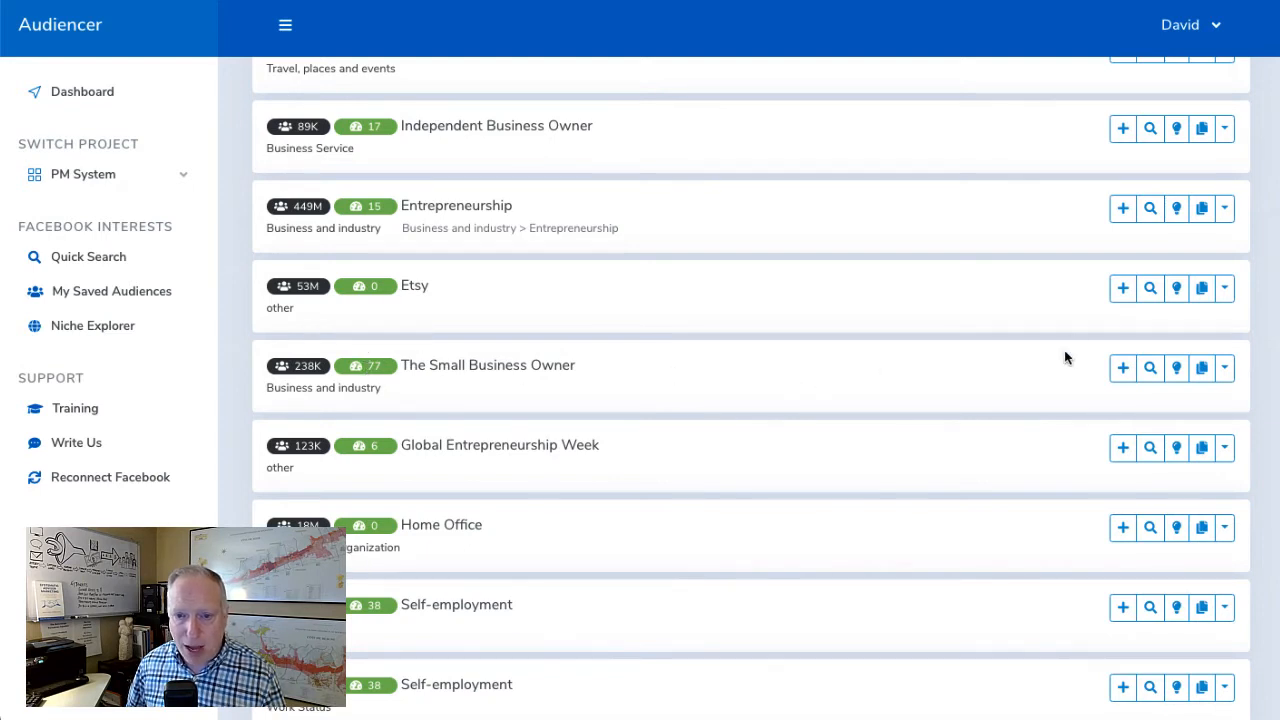
left_click(1123, 370)
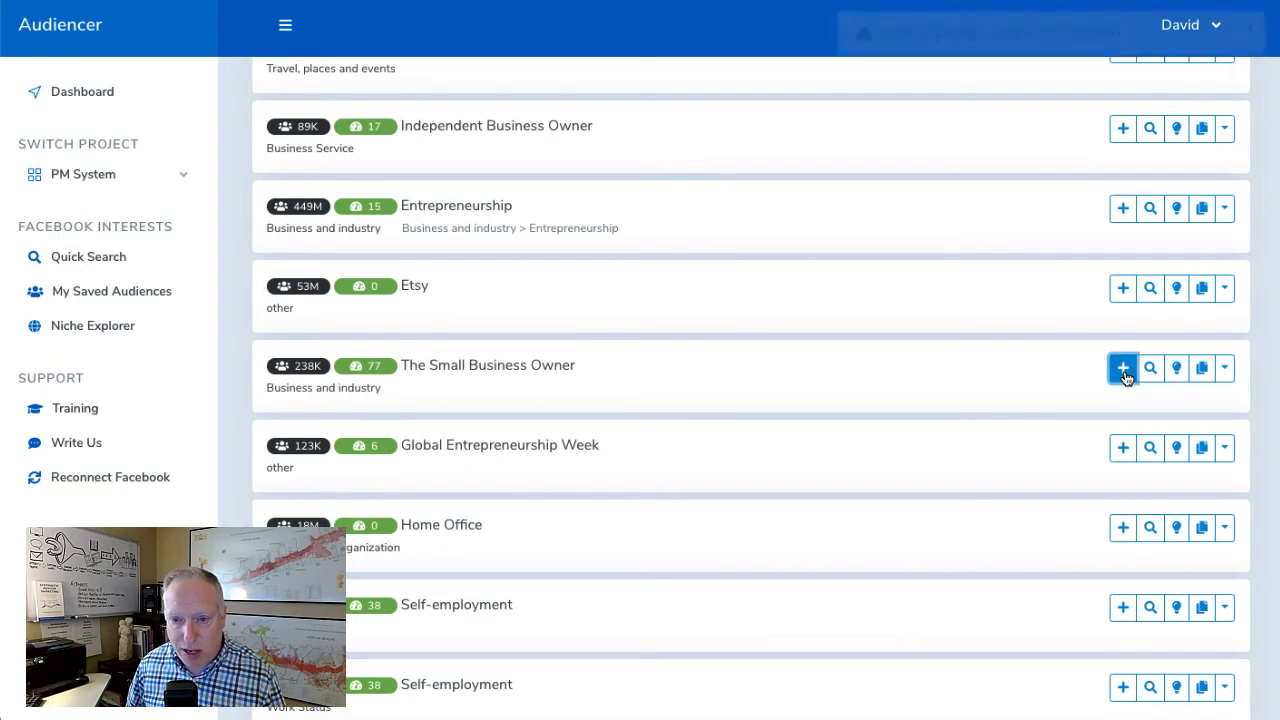
scroll(606, 306, "up", 6)
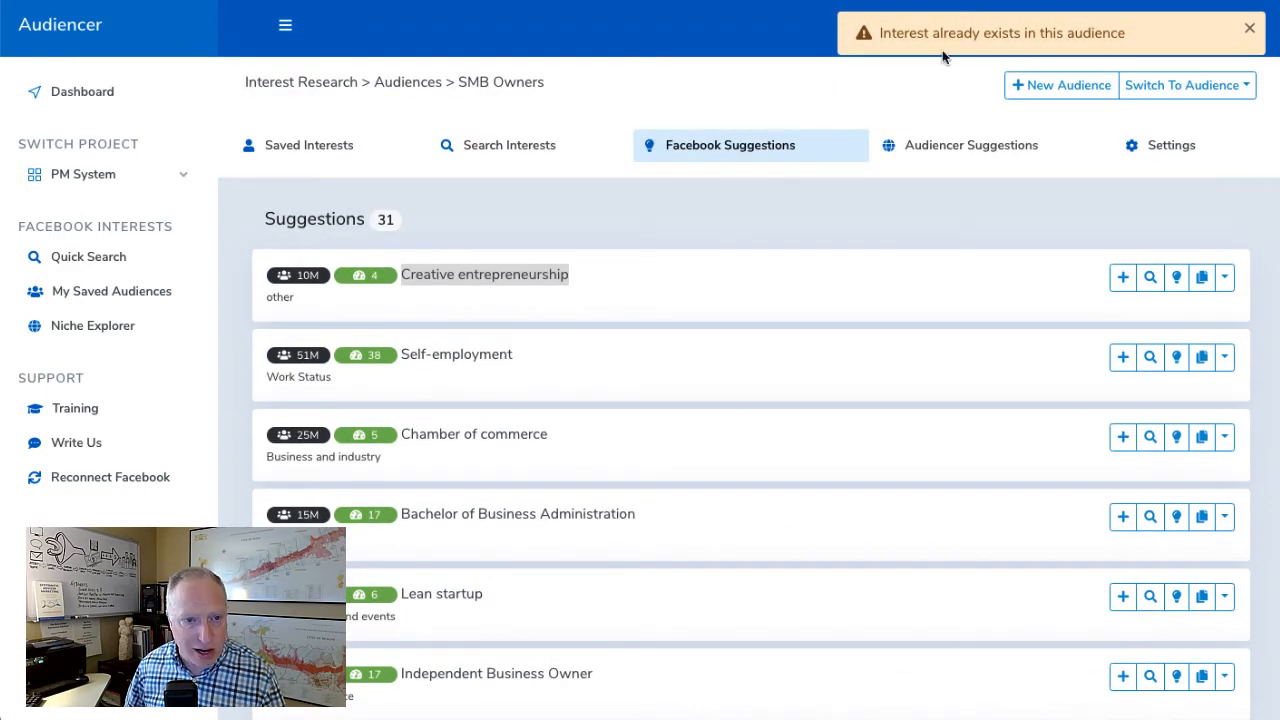
Examine the audience sizes and relevance scores of the remaining suggested interests down to the end of the list
scroll(789, 406, "down", 5)
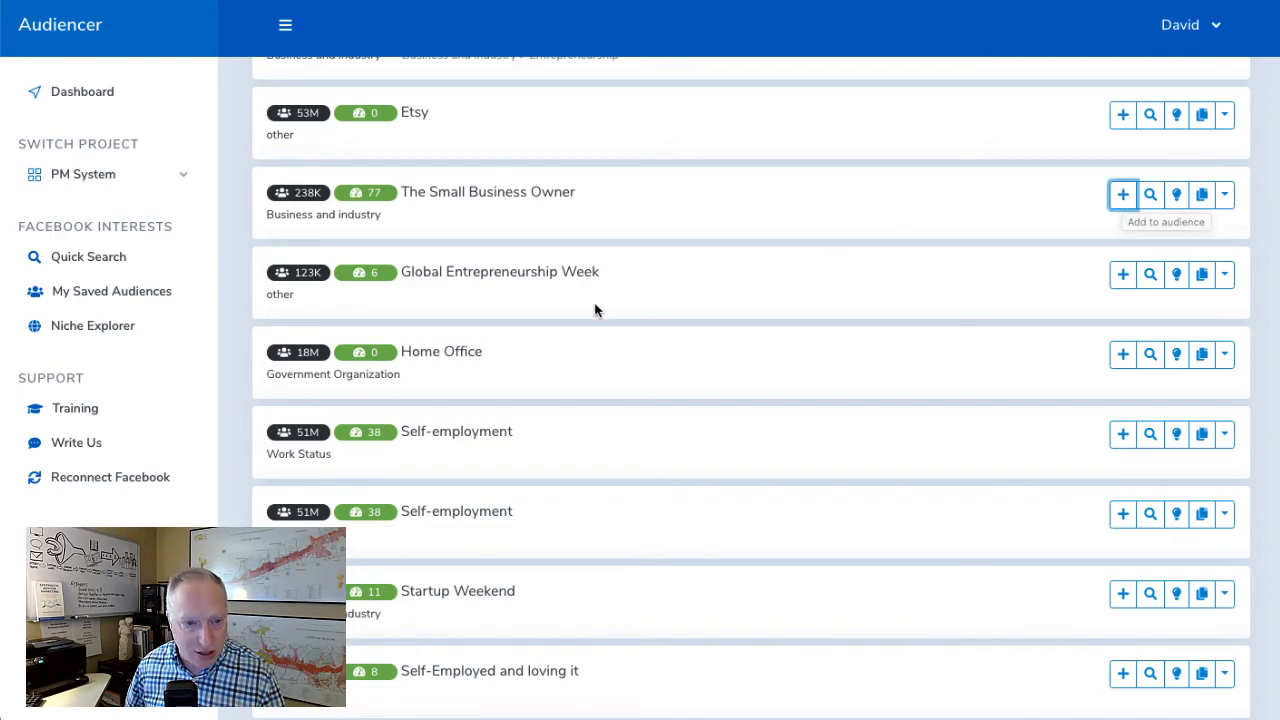
scroll(594, 309, "down", 2)
scroll(420, 375, "down", 4)
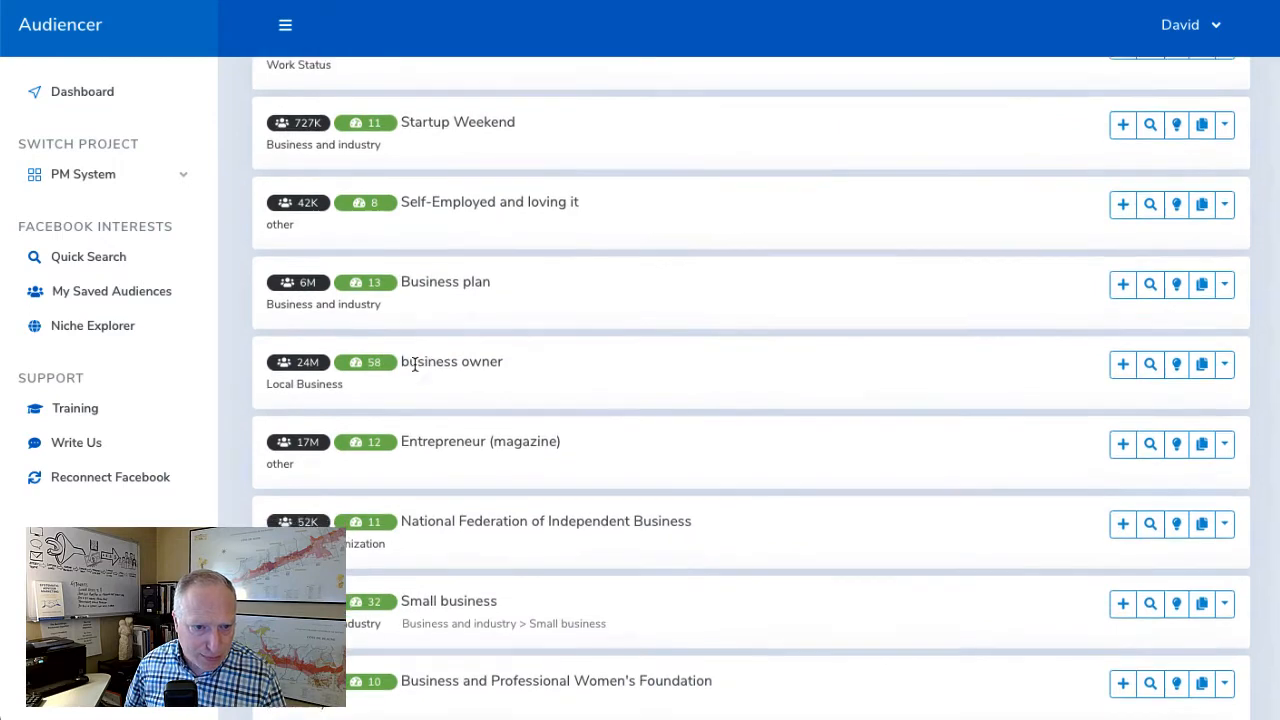
scroll(416, 365, "down", 2)
scroll(417, 362, "down", 4)
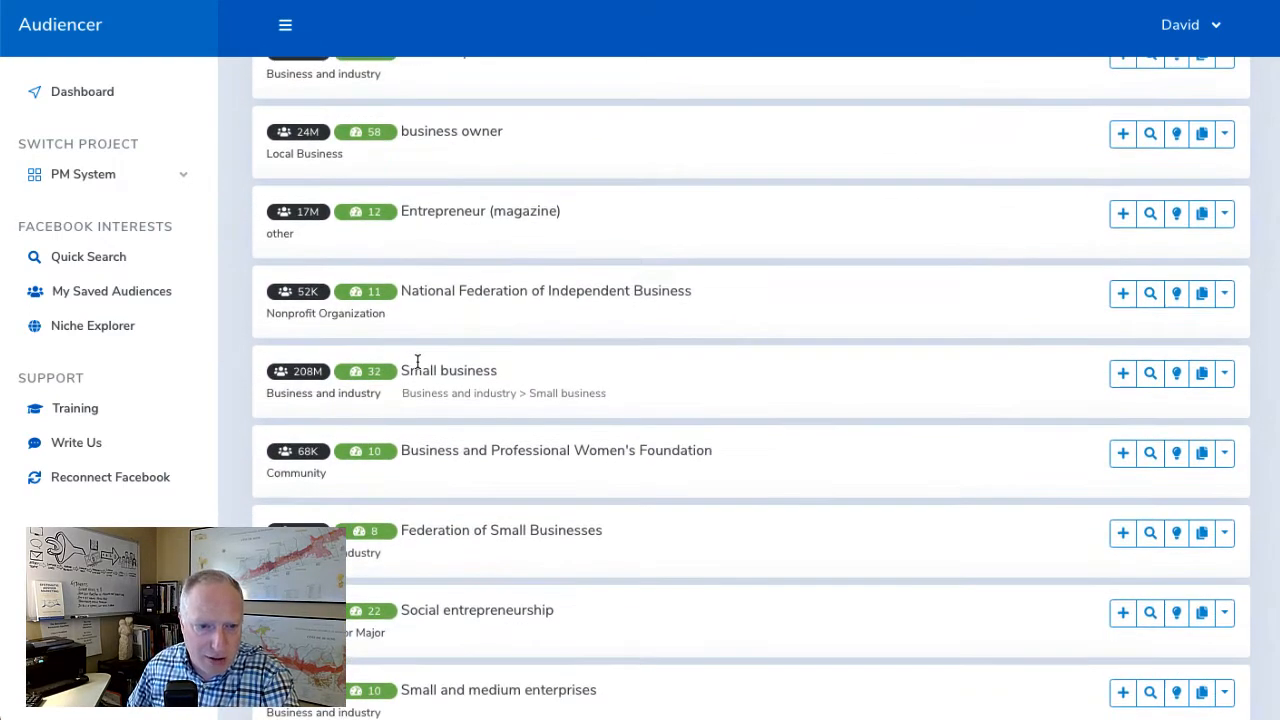
scroll(418, 362, "down", 3)
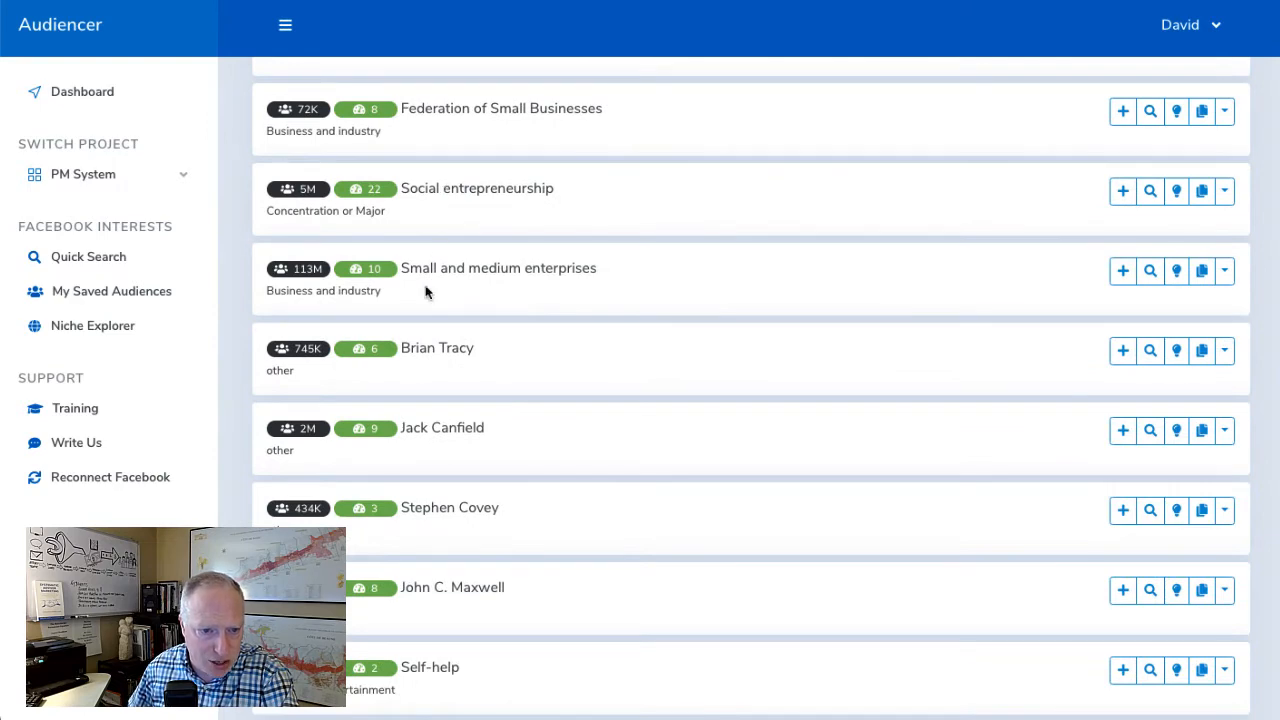
scroll(448, 594, "down", 3)
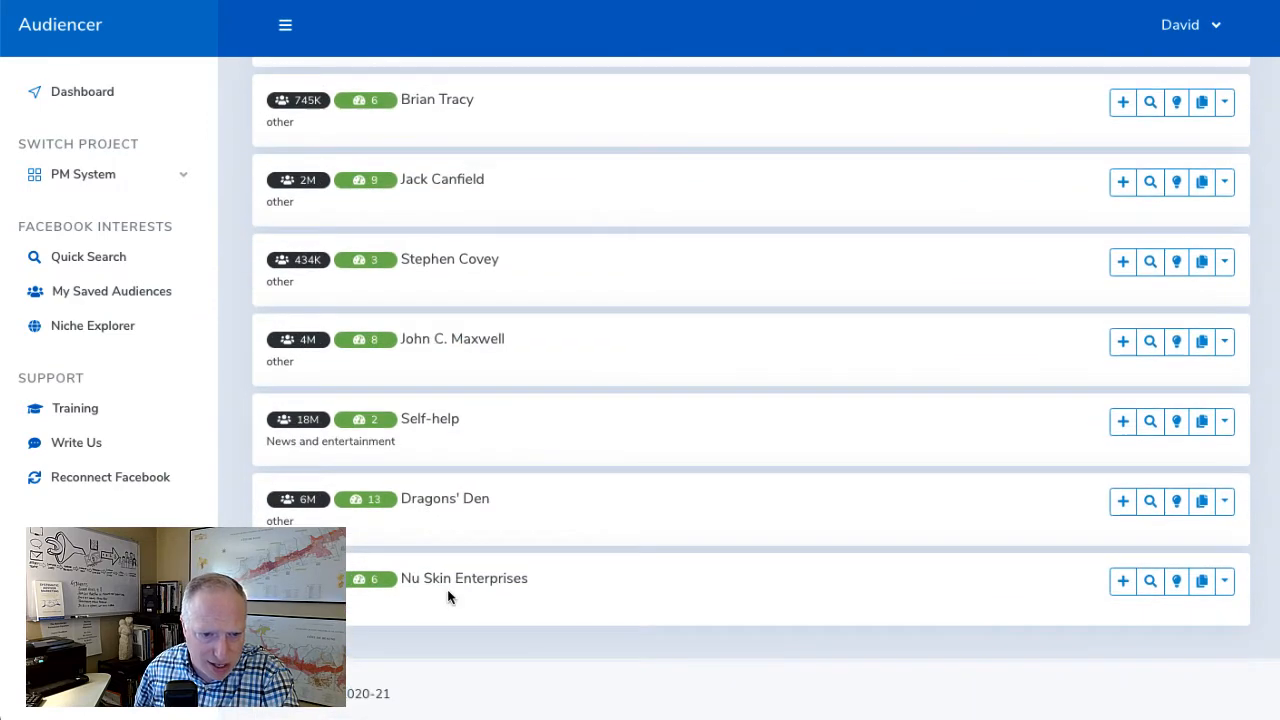
Return to the SMB Owners saved interests, leave only business owner selected, and get Facebook suggestions based on it
scroll(446, 575, "up", 20)
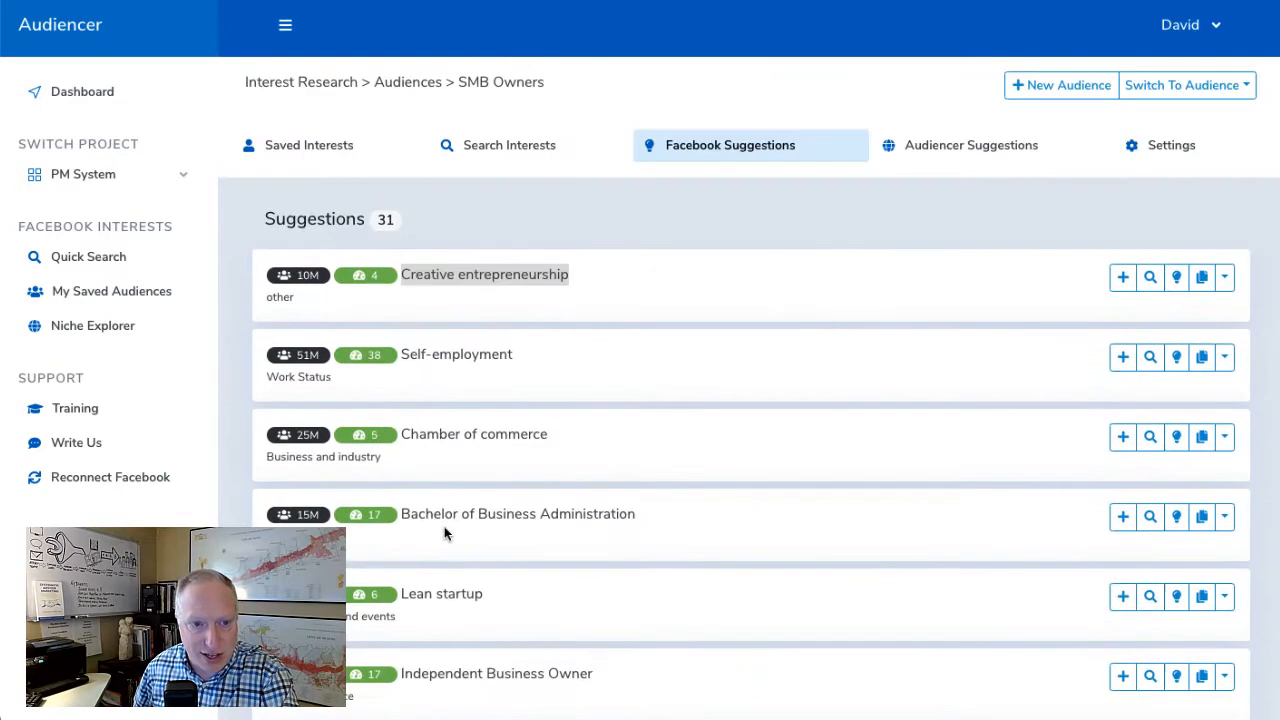
left_click(297, 155)
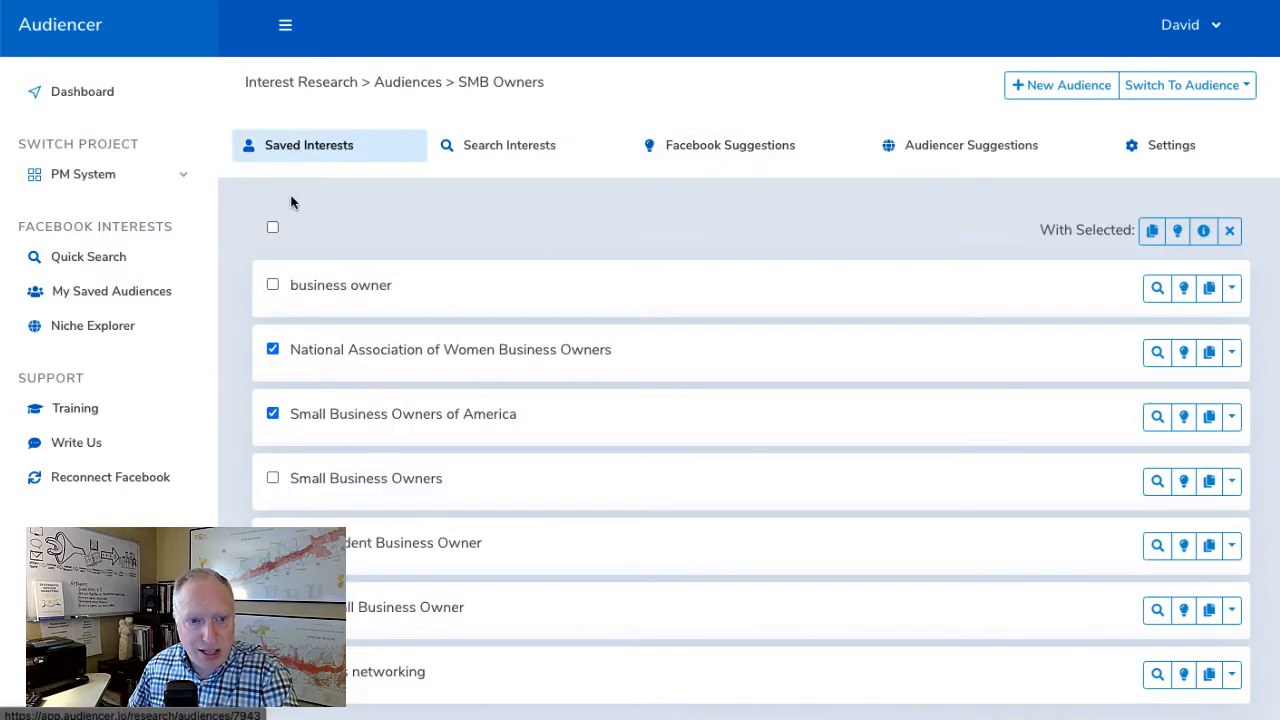
left_click(272, 285)
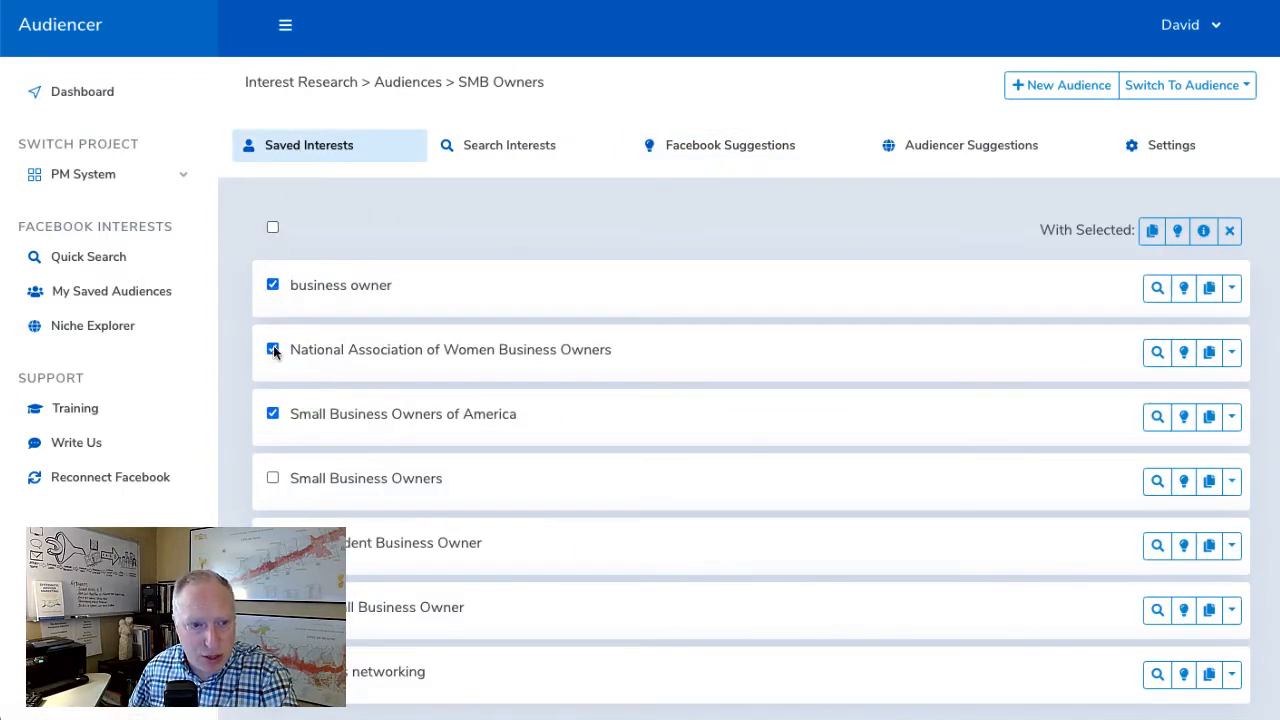
left_click(272, 350)
left_click(272, 414)
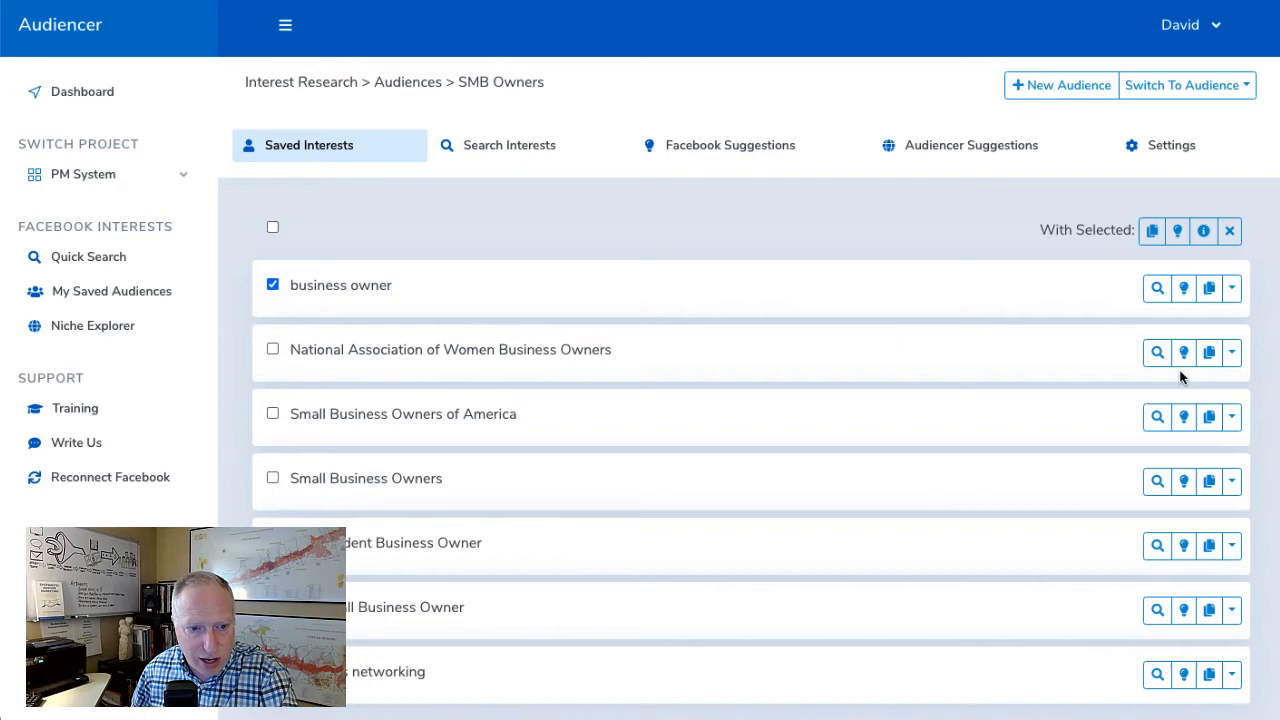
left_click(1184, 289)
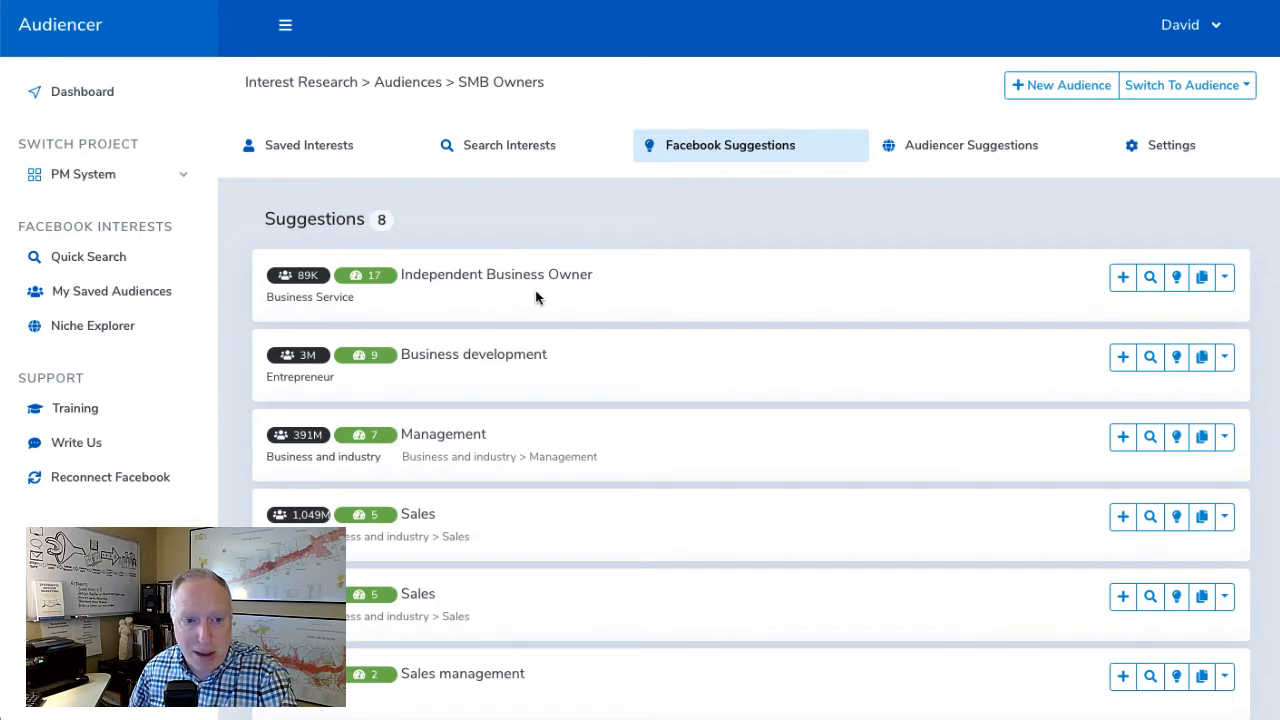
Try to add the suggested interests Independent Business Owner and business owner to the SMB Owners audience
left_click(1123, 283)
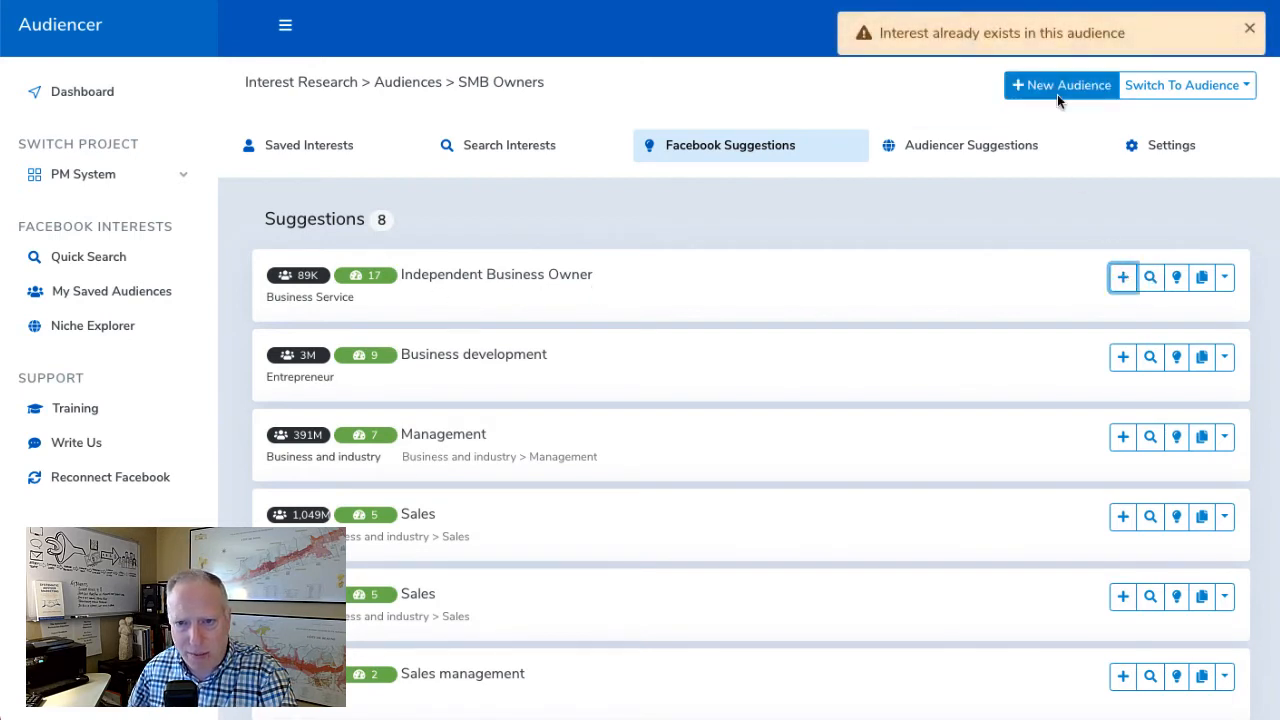
scroll(735, 425, "down", 5)
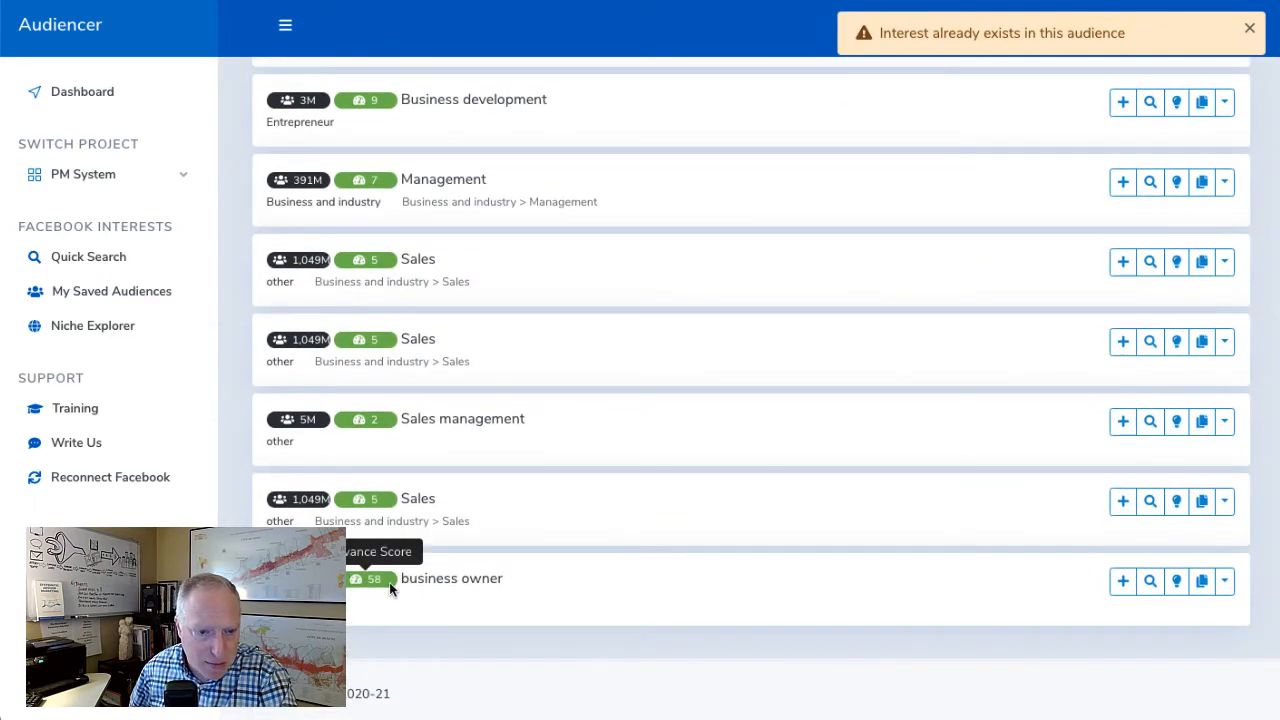
left_click(1123, 583)
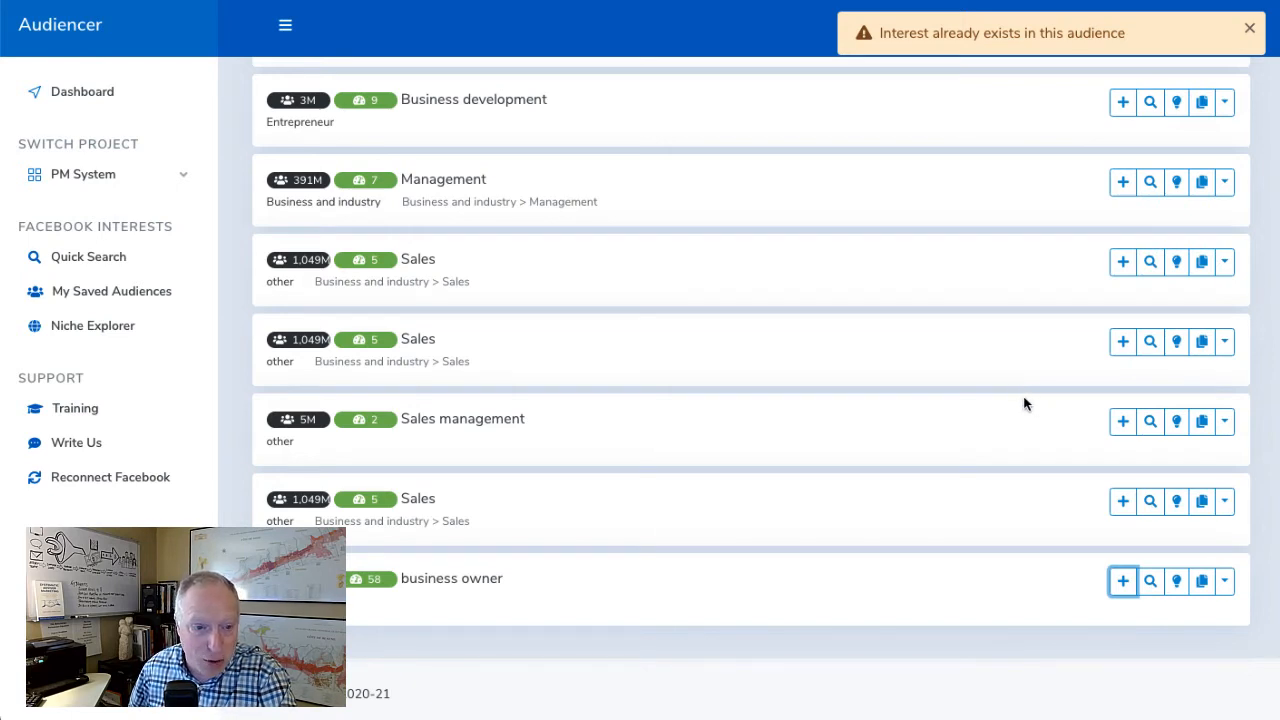
Return to the saved interests and get Facebook suggestions based on Business networking
scroll(1023, 403, "up", 3)
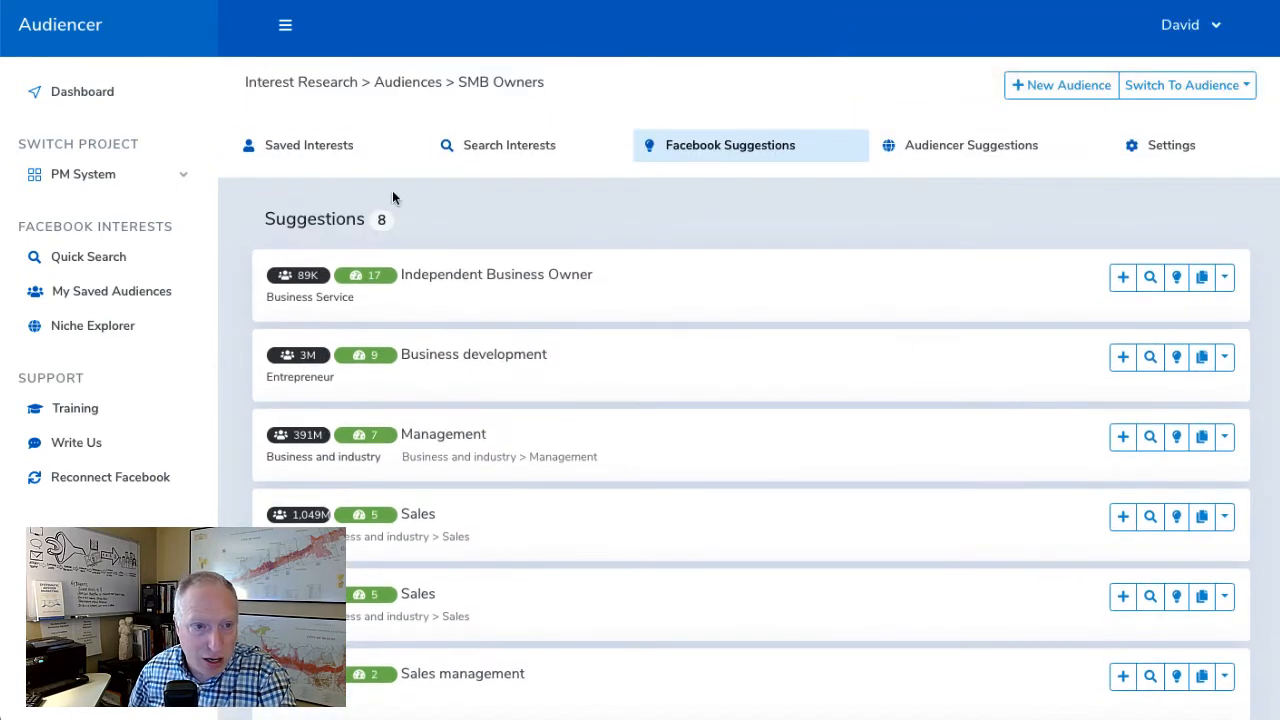
left_click(320, 145)
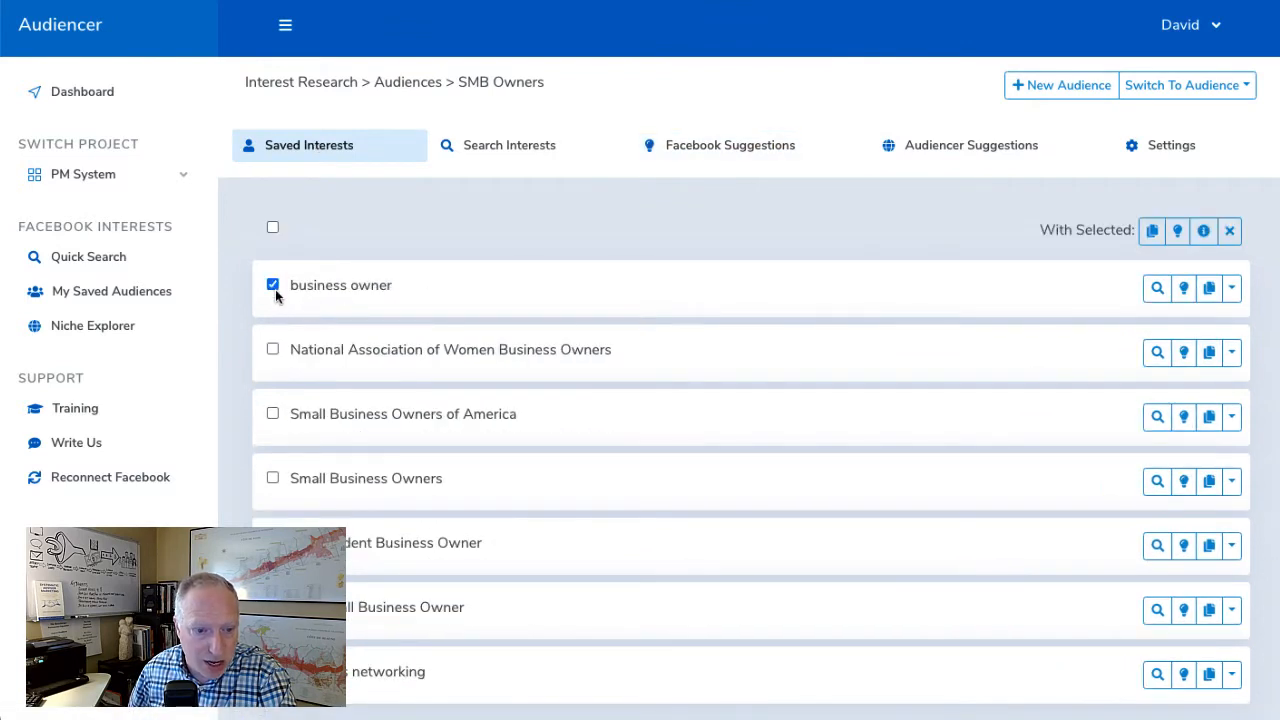
scroll(439, 303, "down", 2)
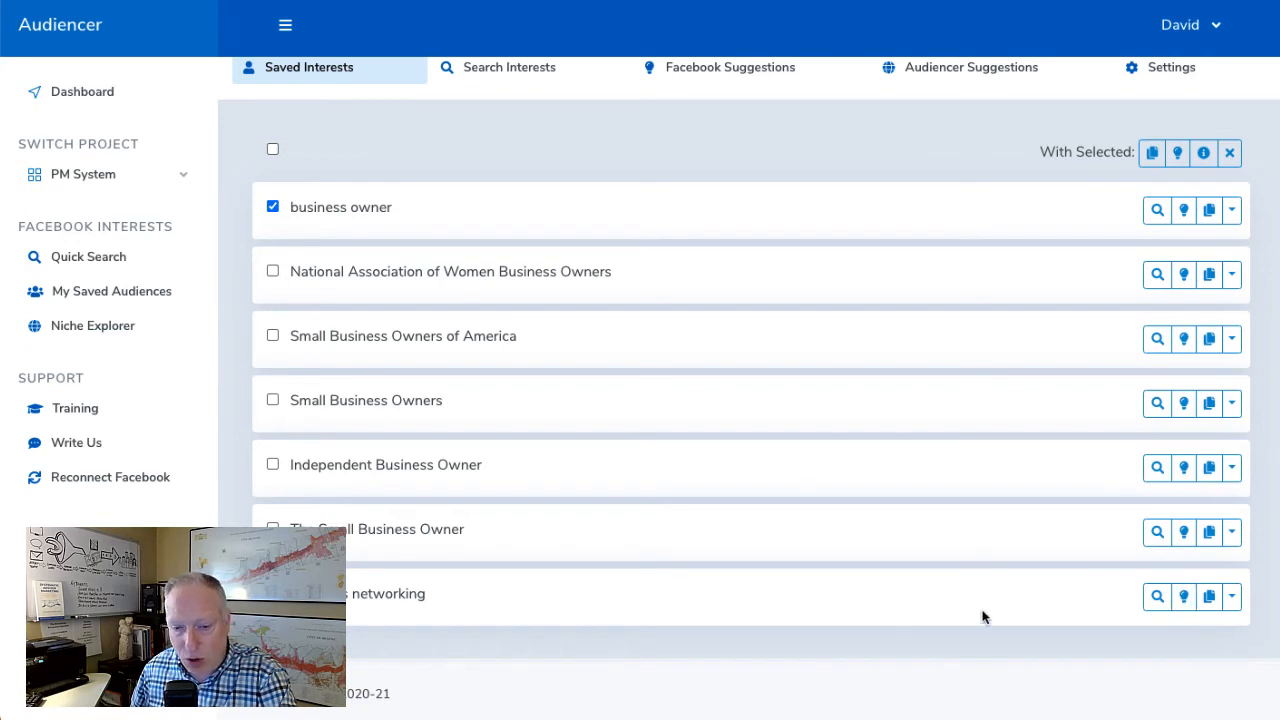
left_click(1184, 597)
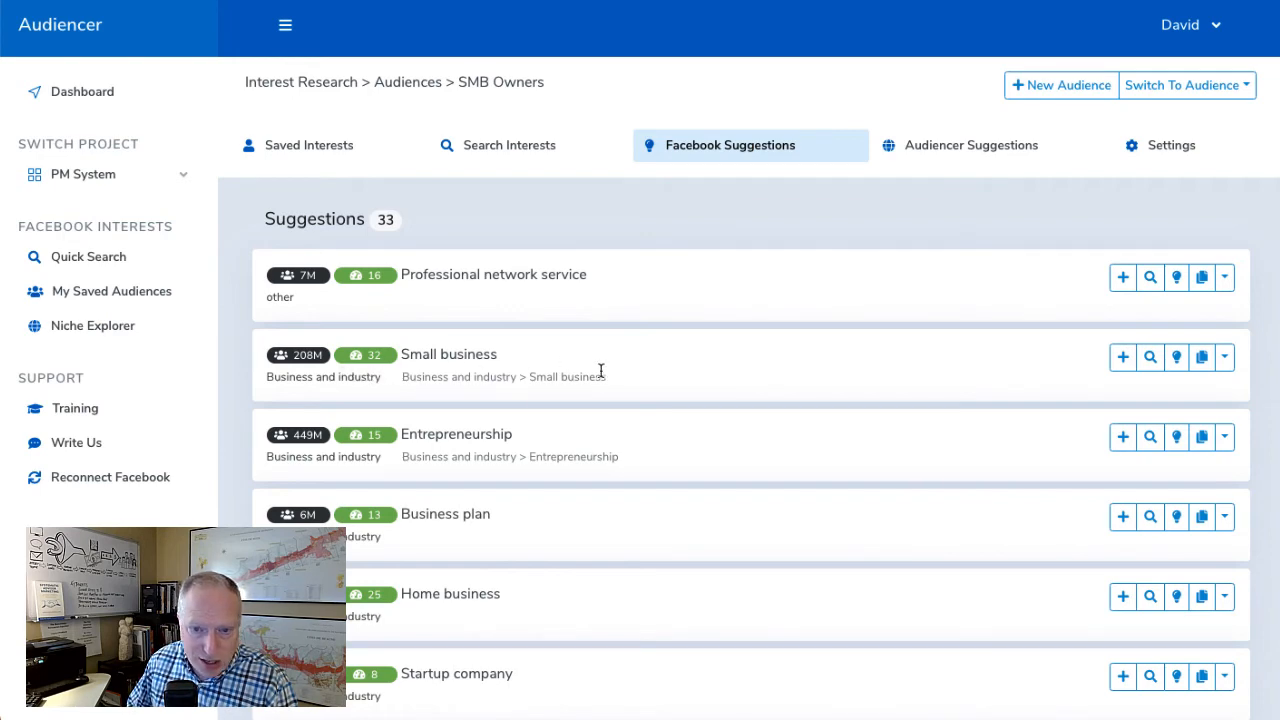
Examine the audience sizes and relevance scores of the interests suggested for Business networking
scroll(404, 368, "down", 2)
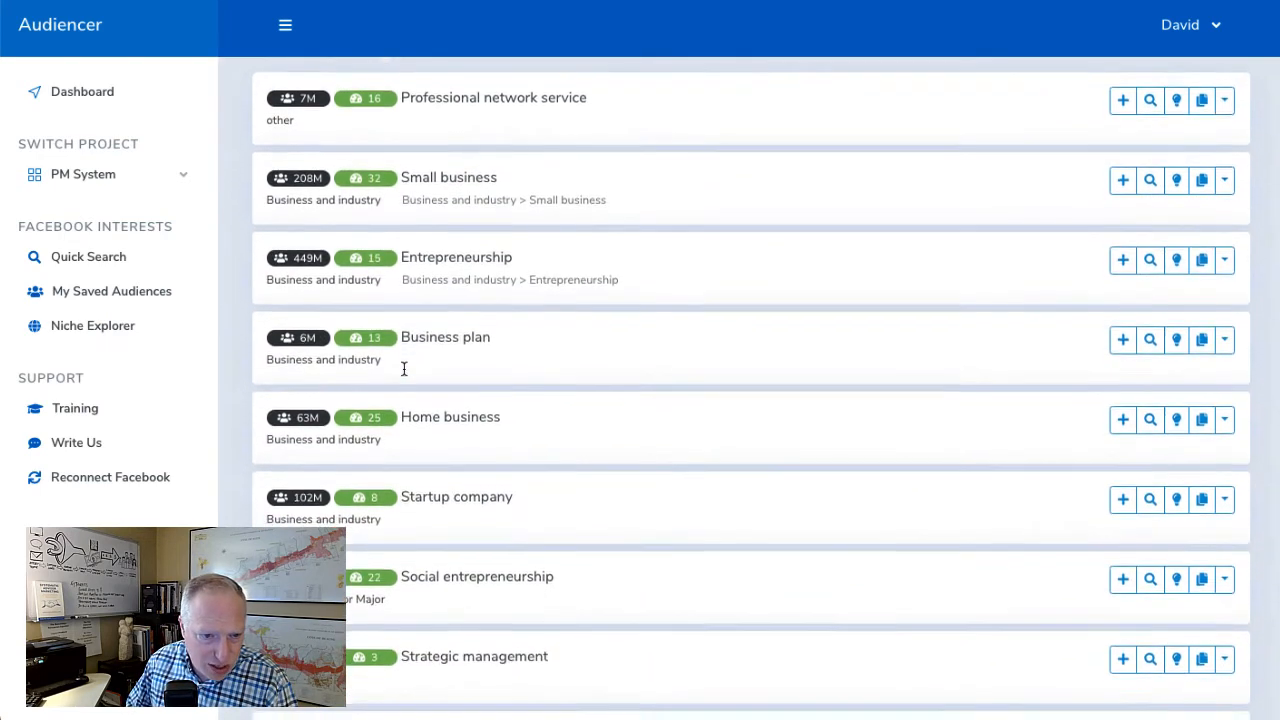
scroll(404, 368, "down", 5)
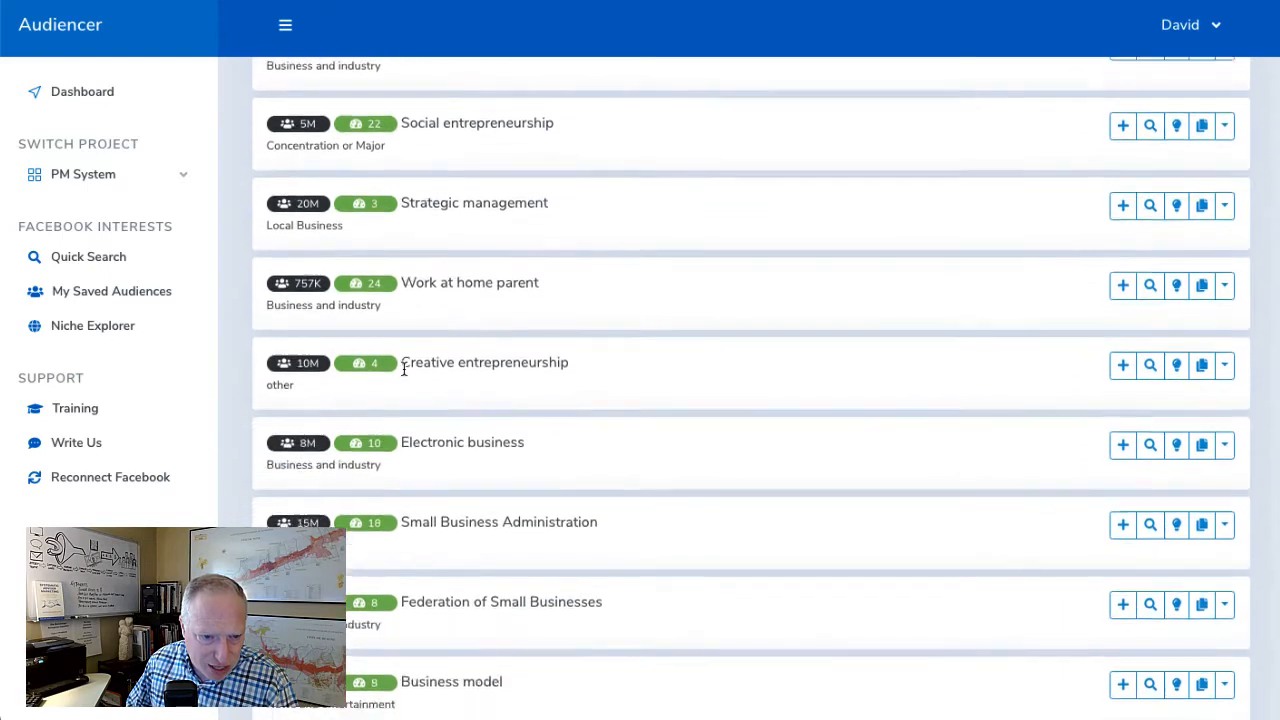
scroll(404, 368, "down", 9)
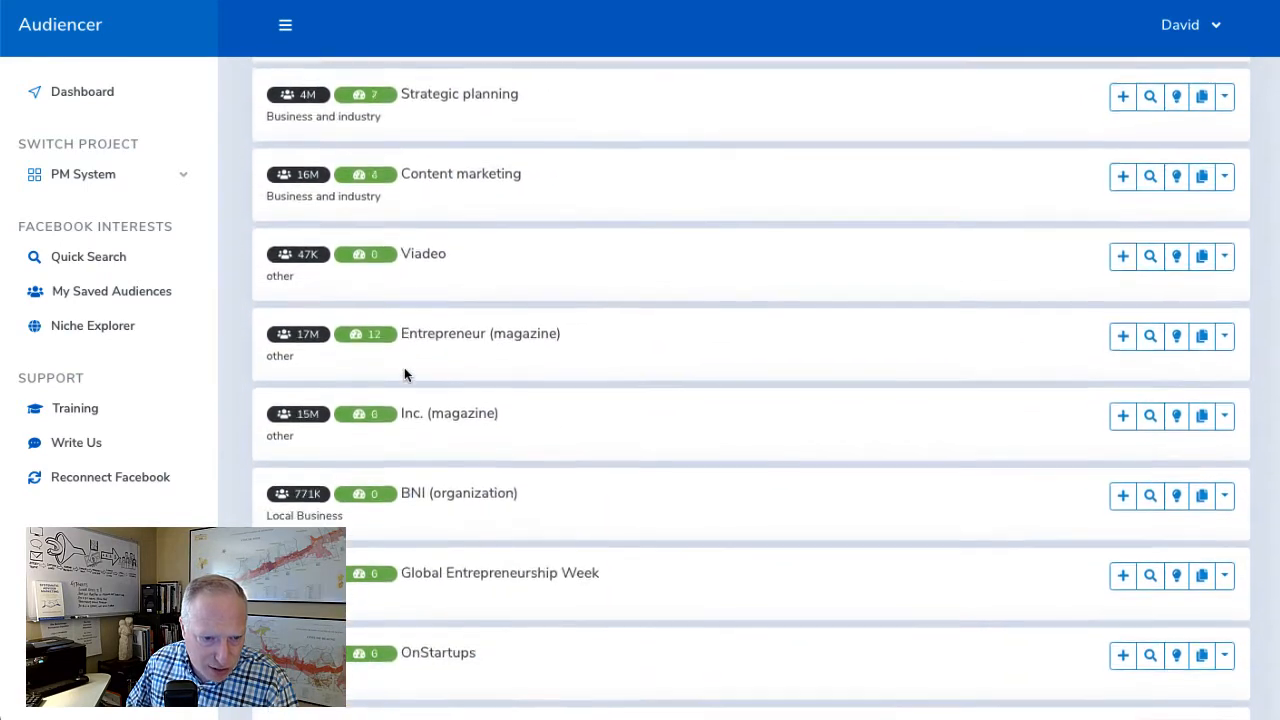
scroll(404, 374, "down", 7)
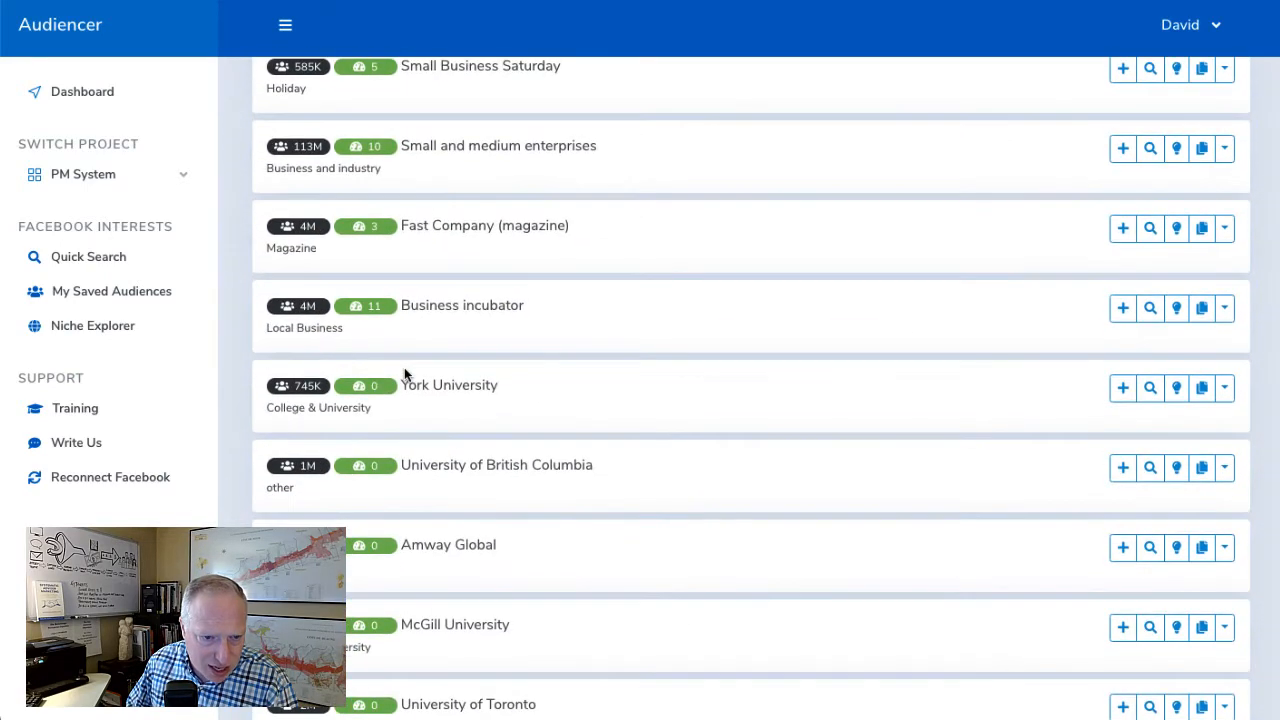
scroll(404, 374, "down", 2)
scroll(404, 374, "up", 20)
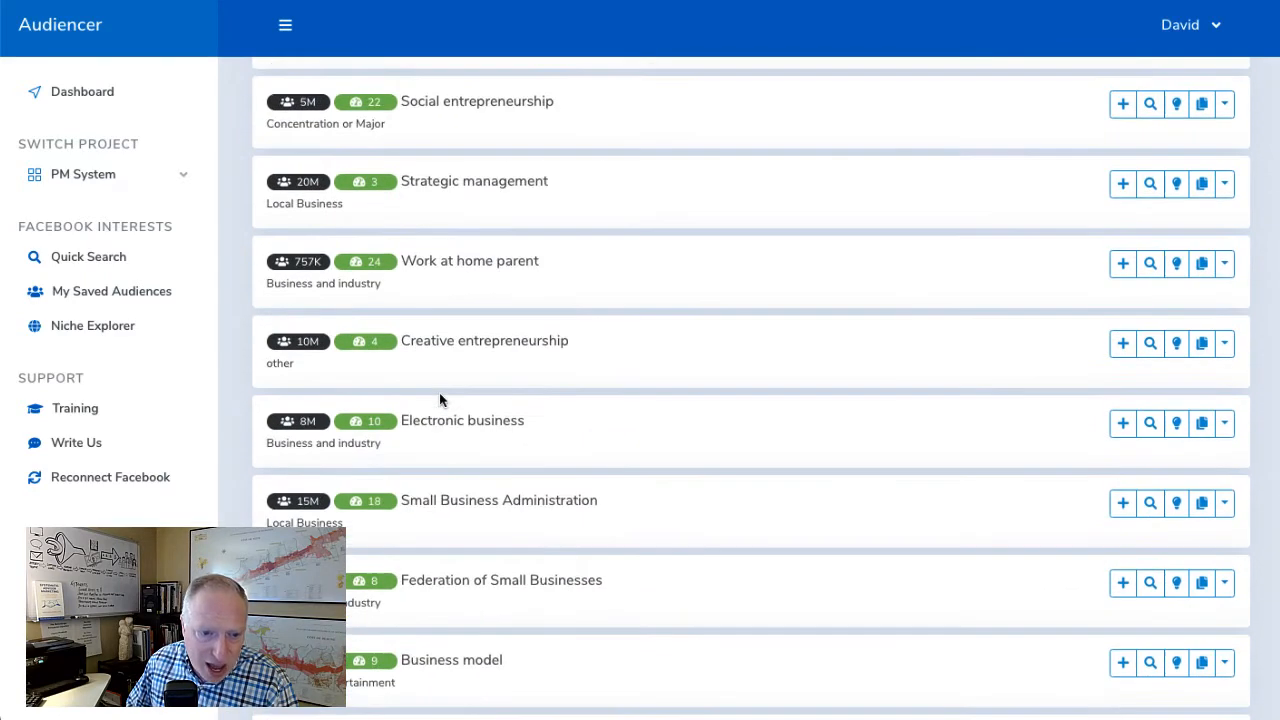
scroll(439, 392, "up", 10)
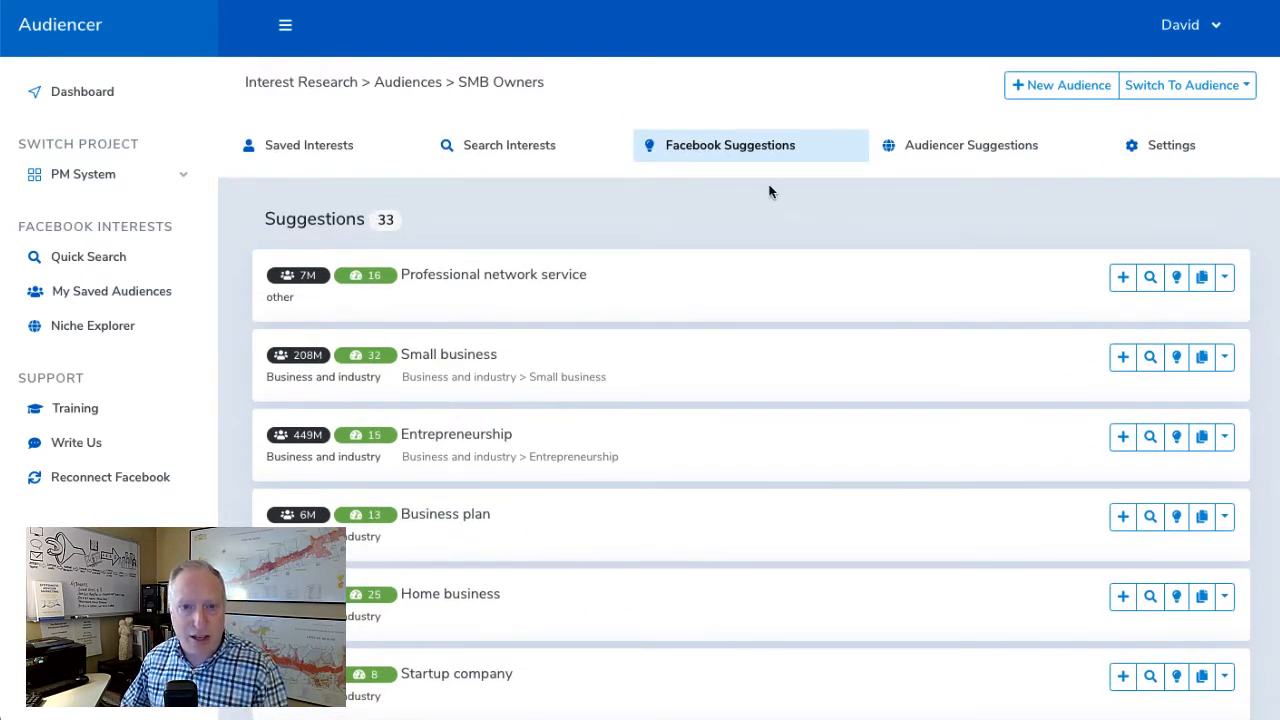
Open the niche-based Audiencer suggestions for SMB Owners and examine their audience sizes and relevance scores, from the highest-scoring interests downward
left_click(950, 159)
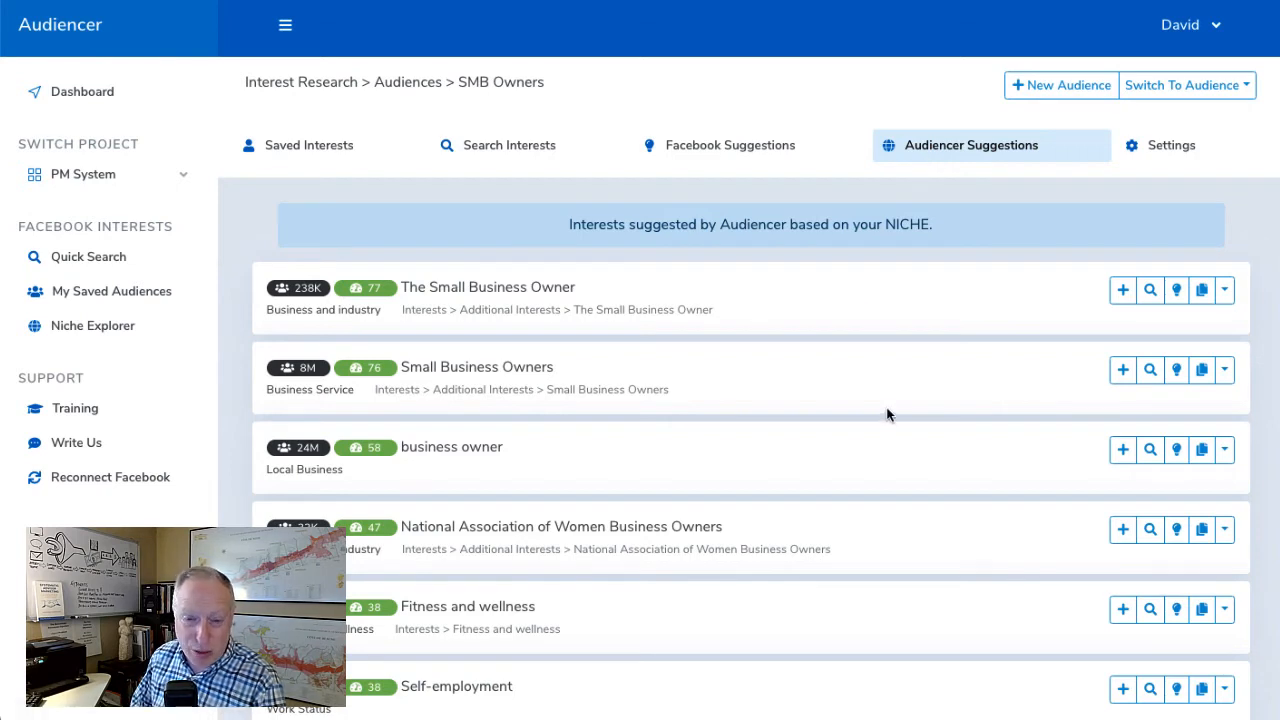
scroll(889, 407, "down", 3)
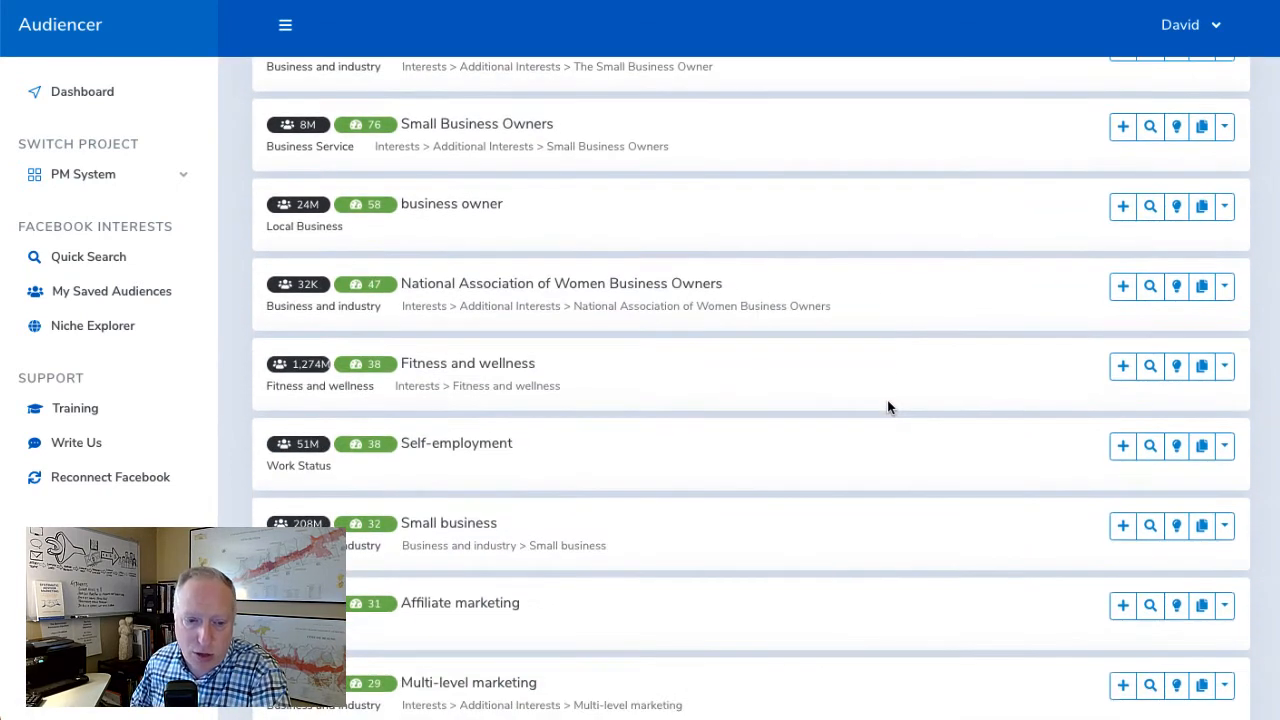
scroll(889, 403, "down", 1)
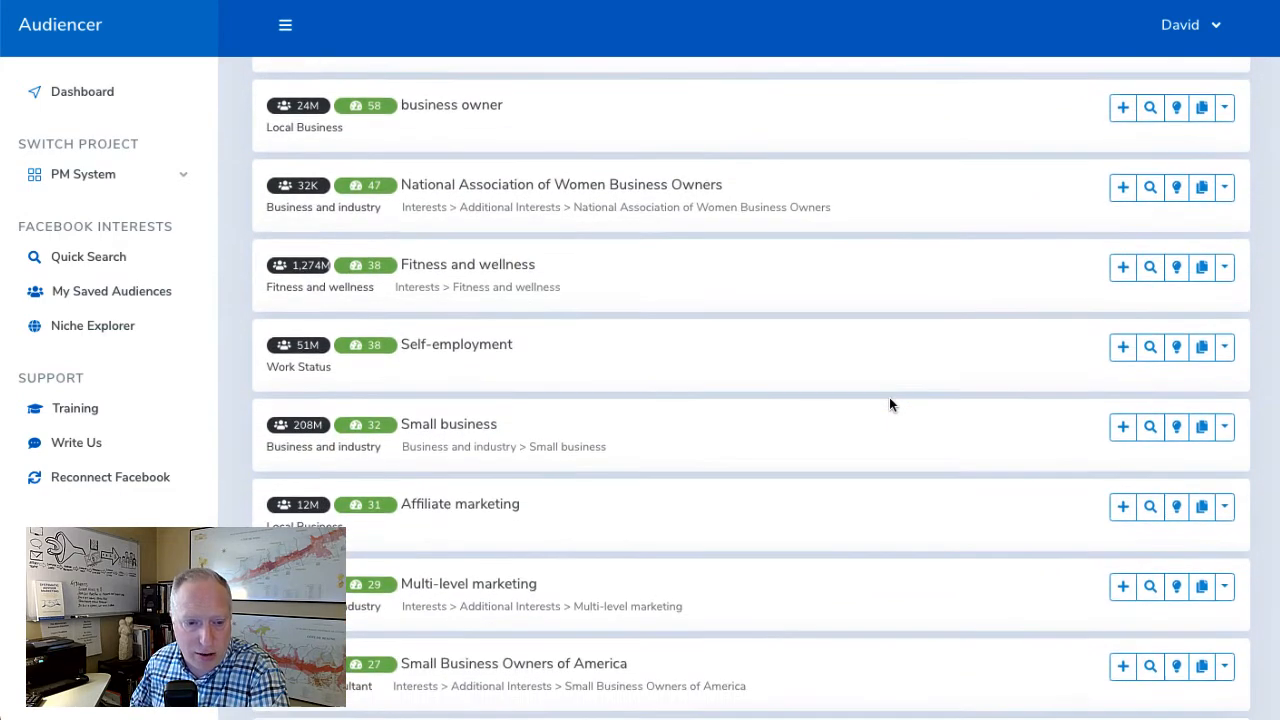
scroll(890, 402, "down", 1)
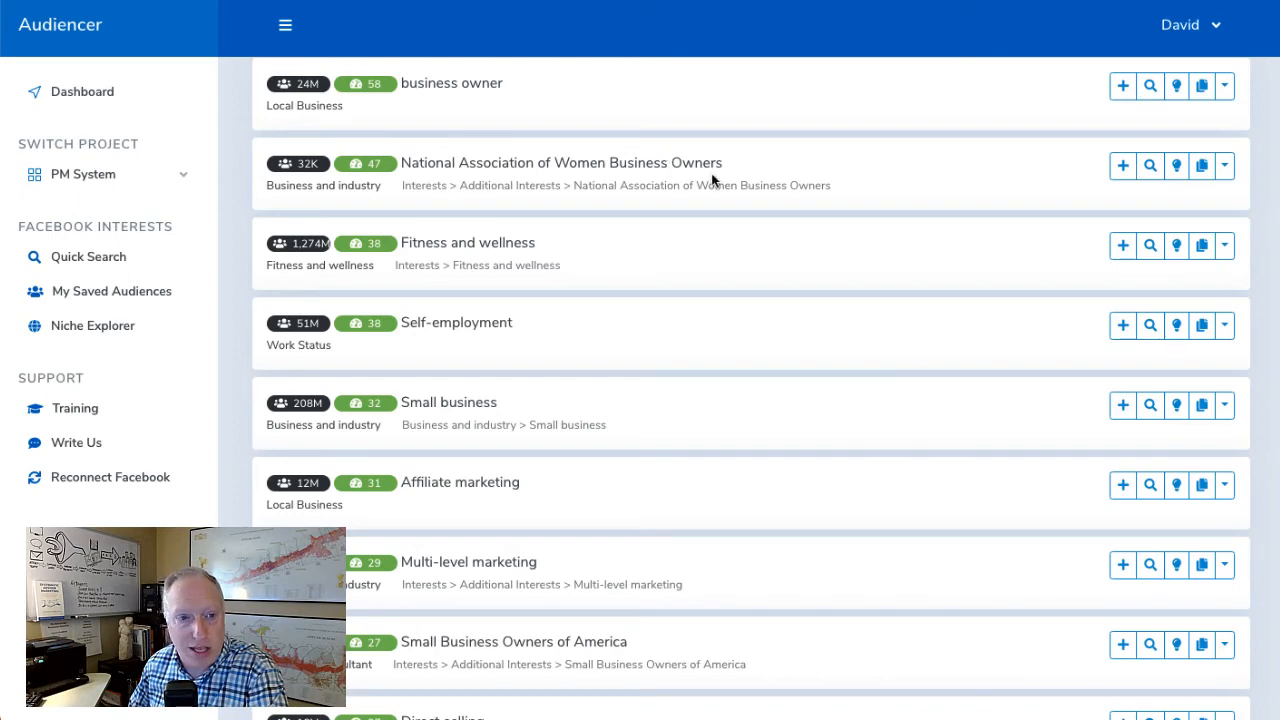
scroll(712, 178, "down", 3)
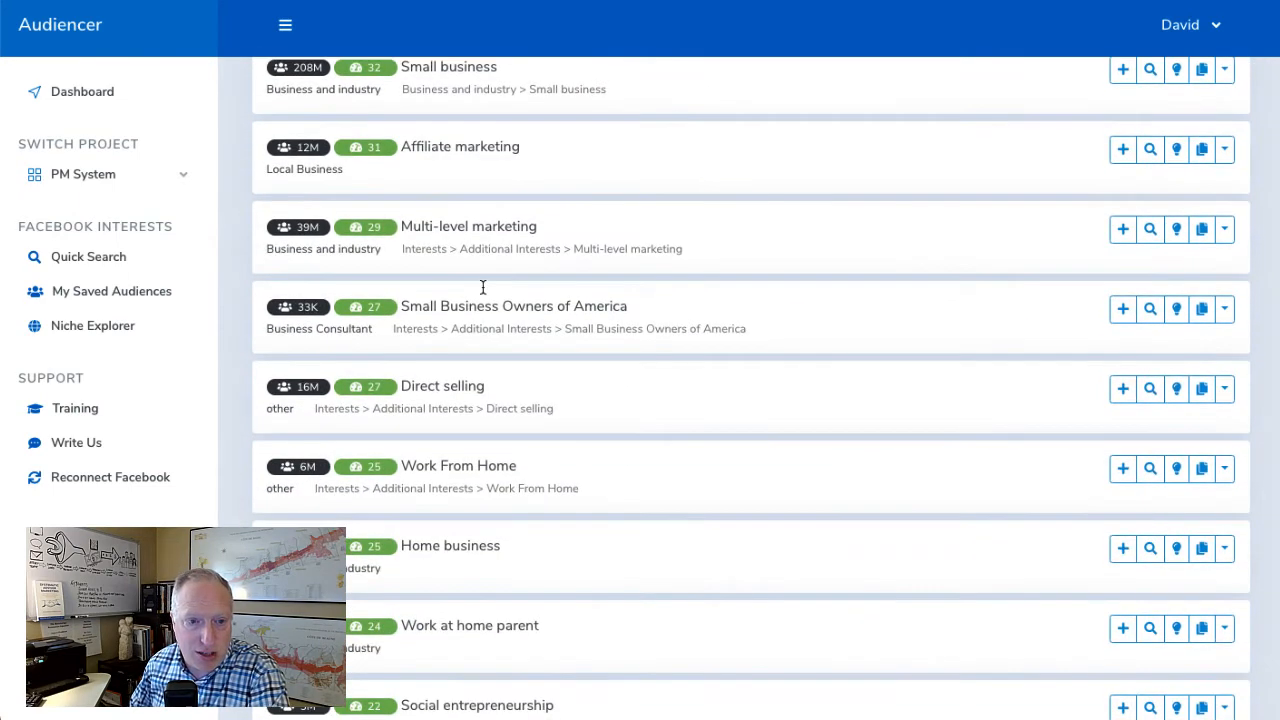
scroll(421, 310, "down", 1)
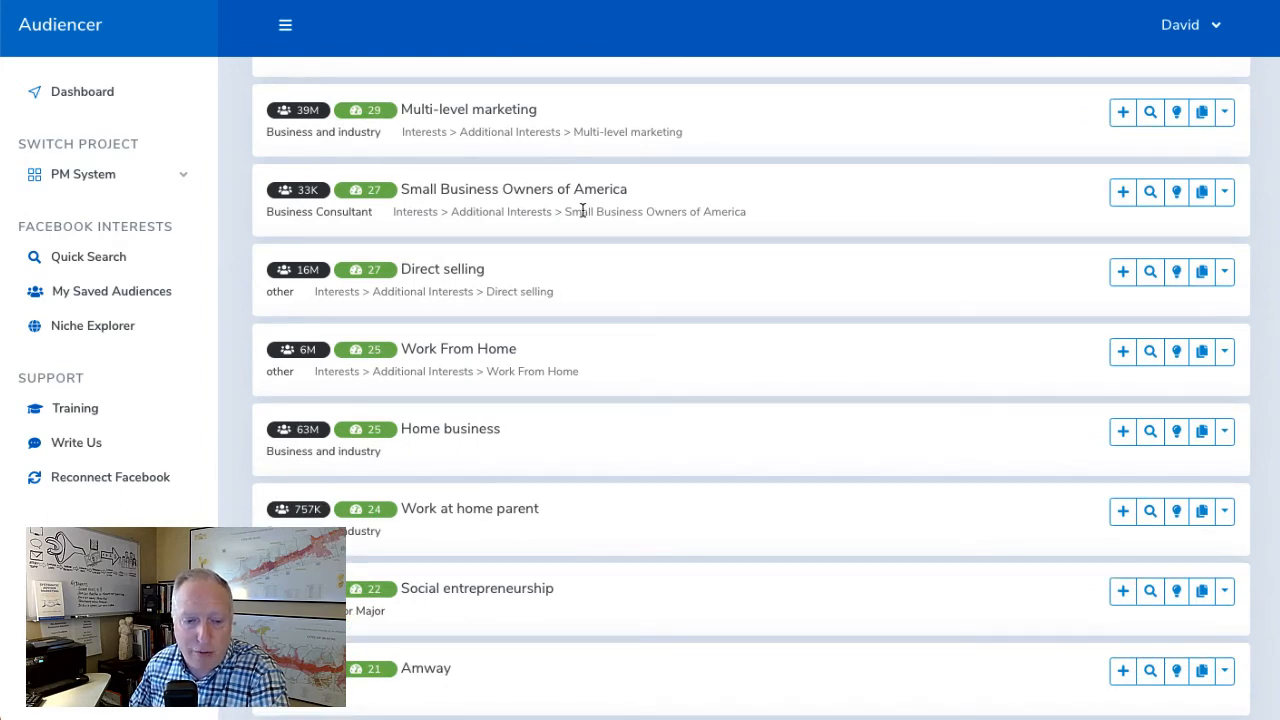
scroll(578, 210, "down", 2)
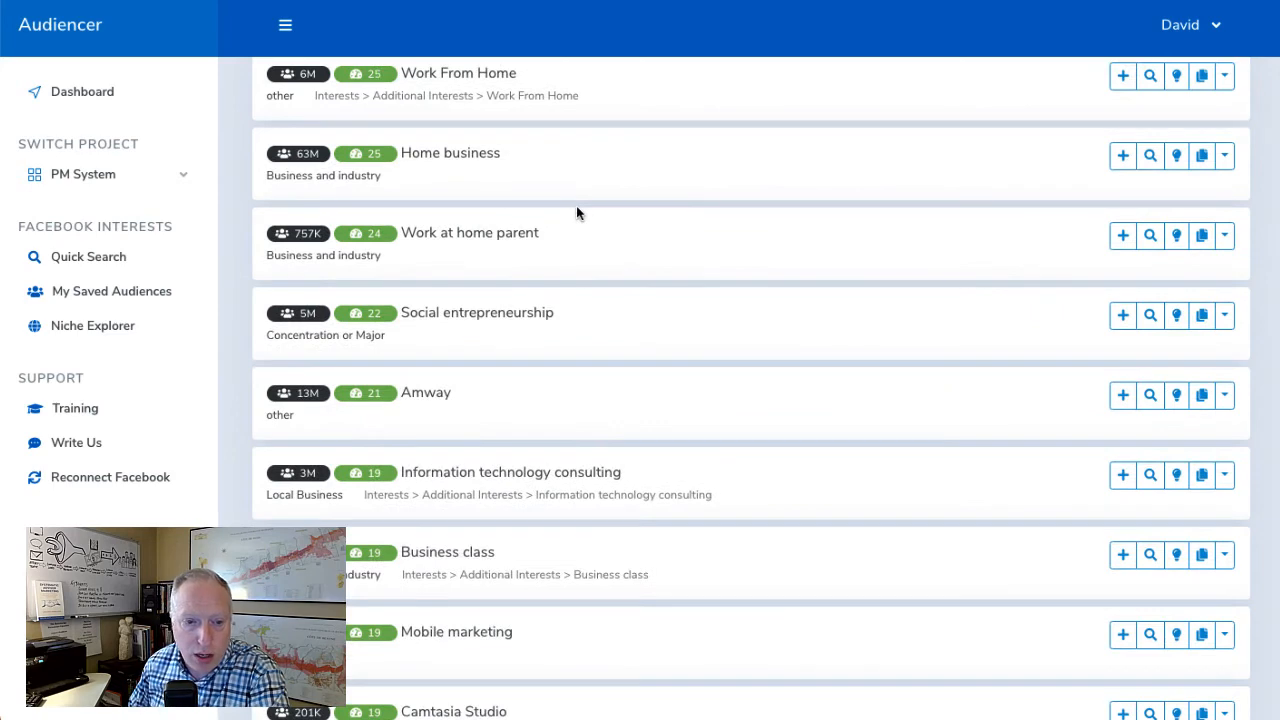
scroll(577, 212, "down", 3)
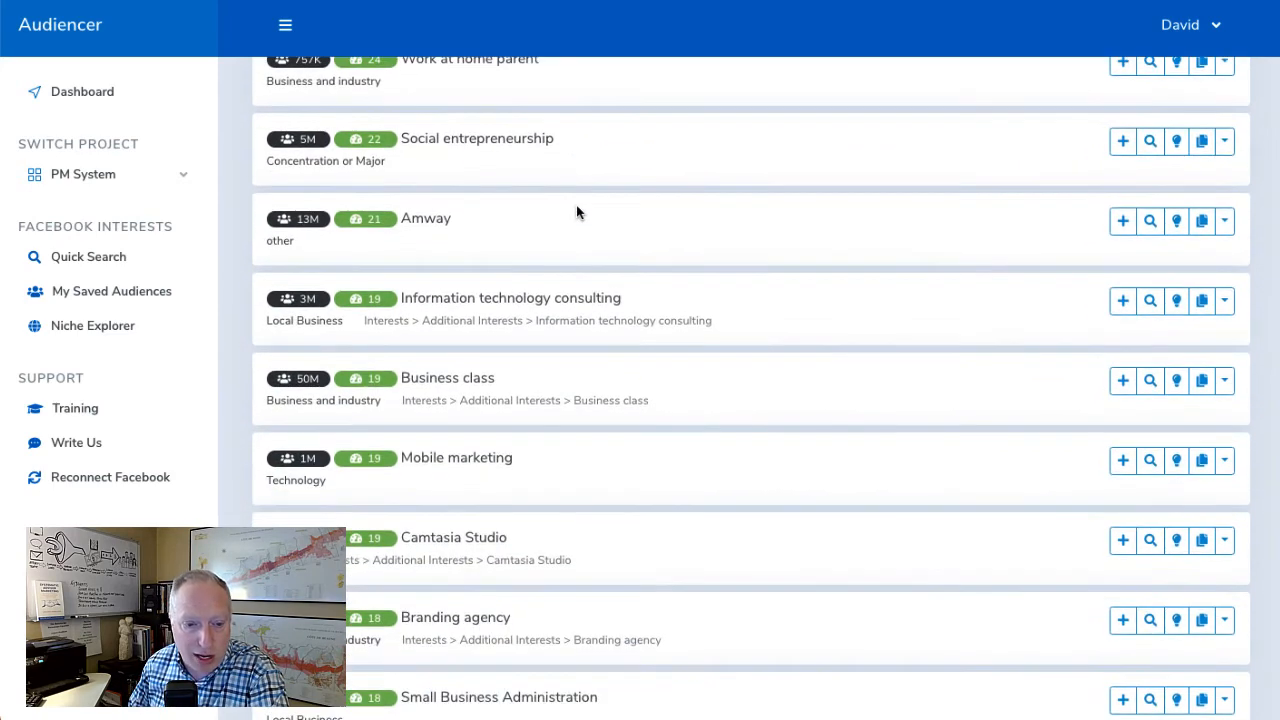
scroll(577, 211, "down", 2)
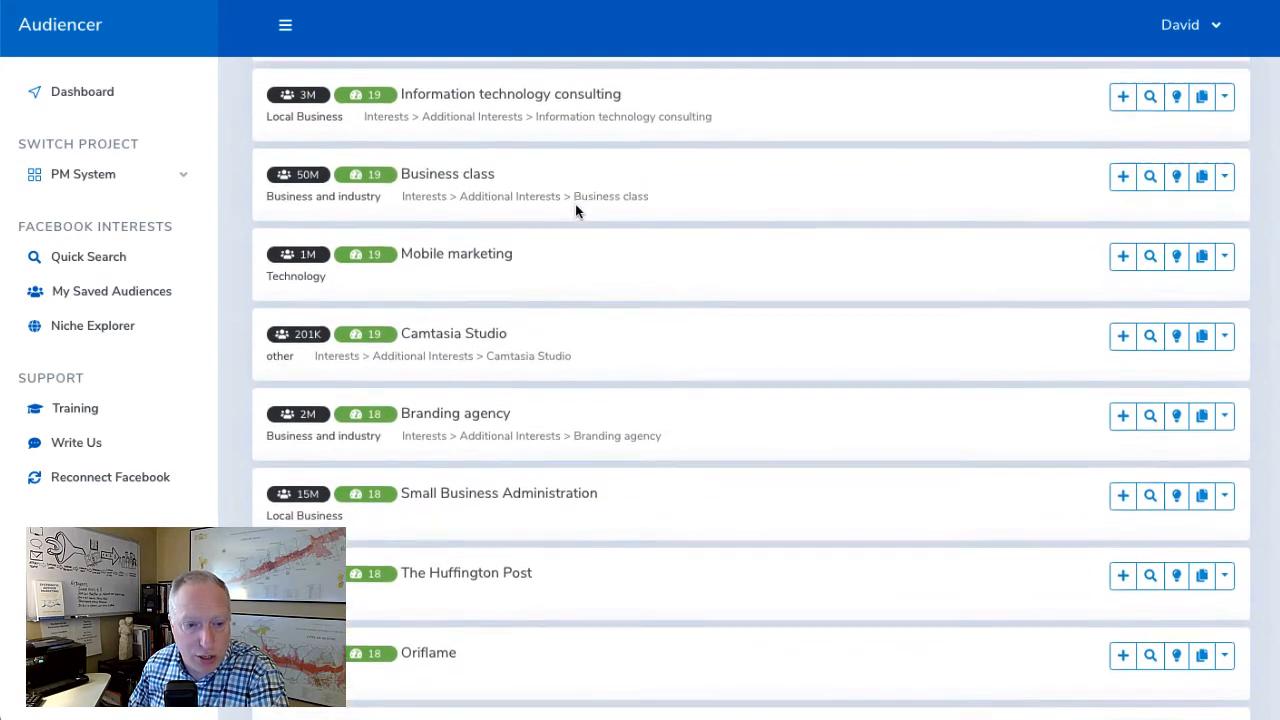
scroll(398, 208, "down", 3)
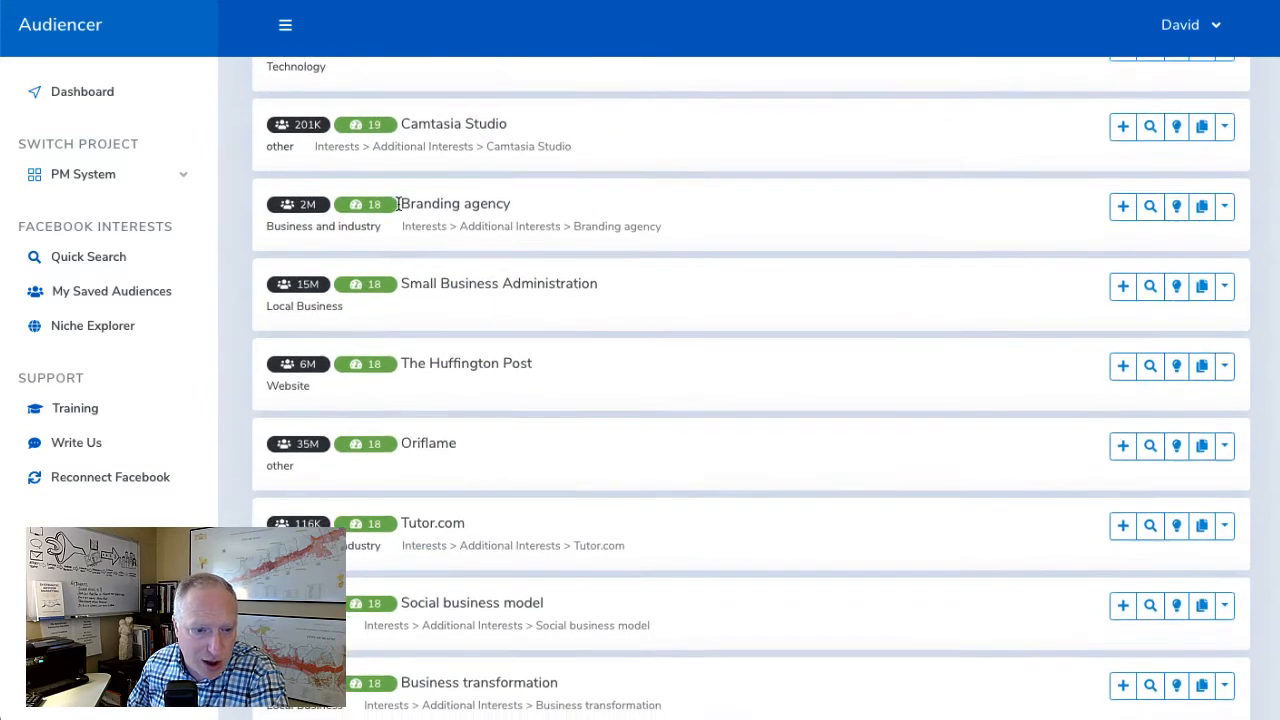
scroll(398, 208, "down", 3)
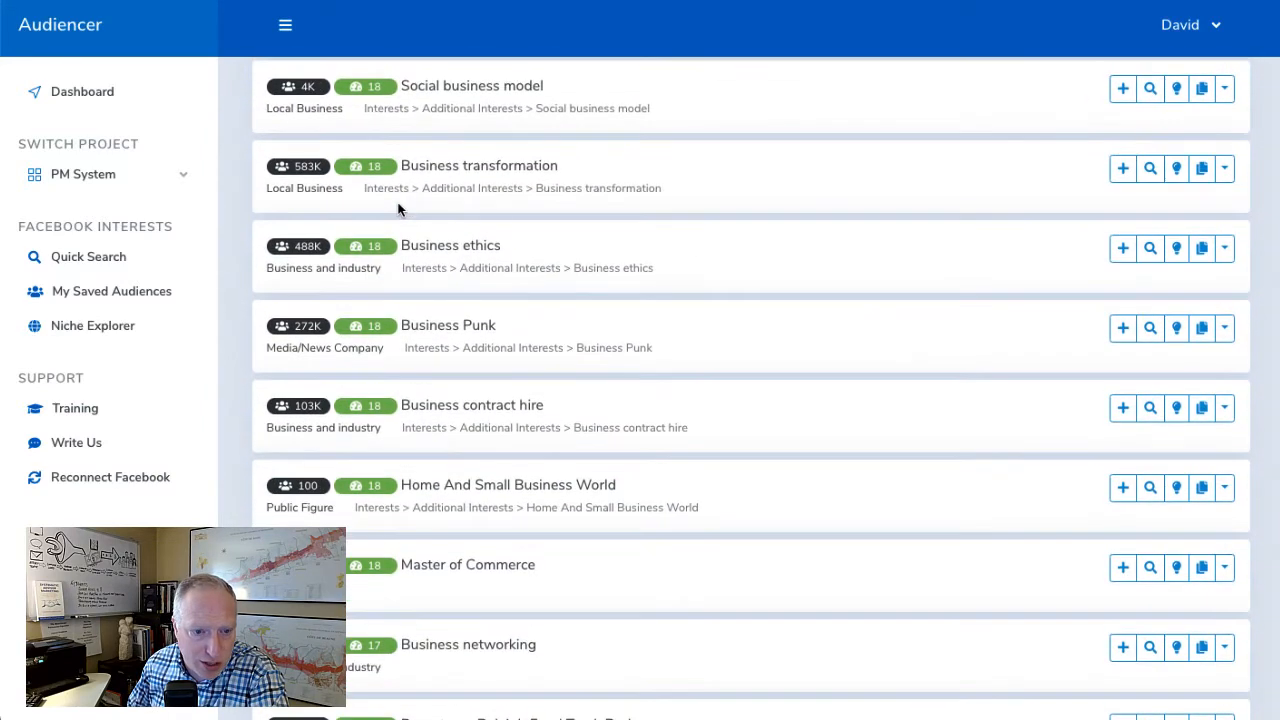
scroll(398, 204, "down", 1)
scroll(398, 206, "down", 5)
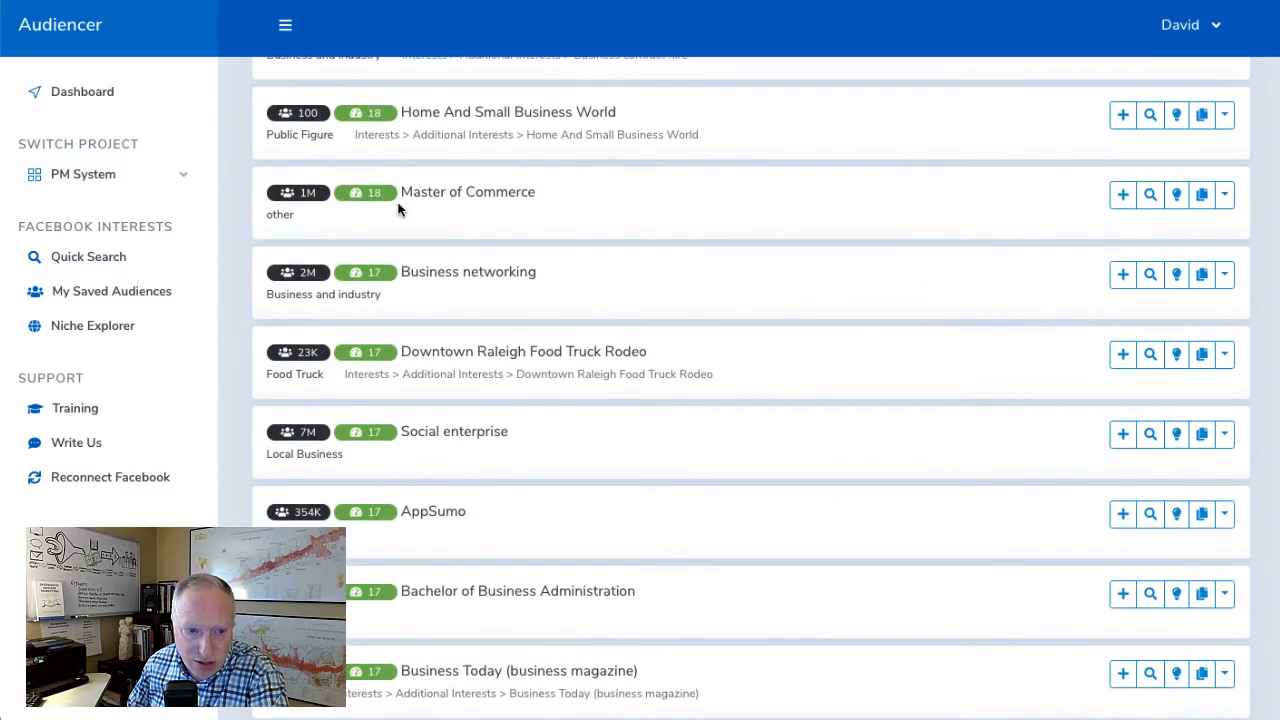
scroll(398, 208, "down", 5)
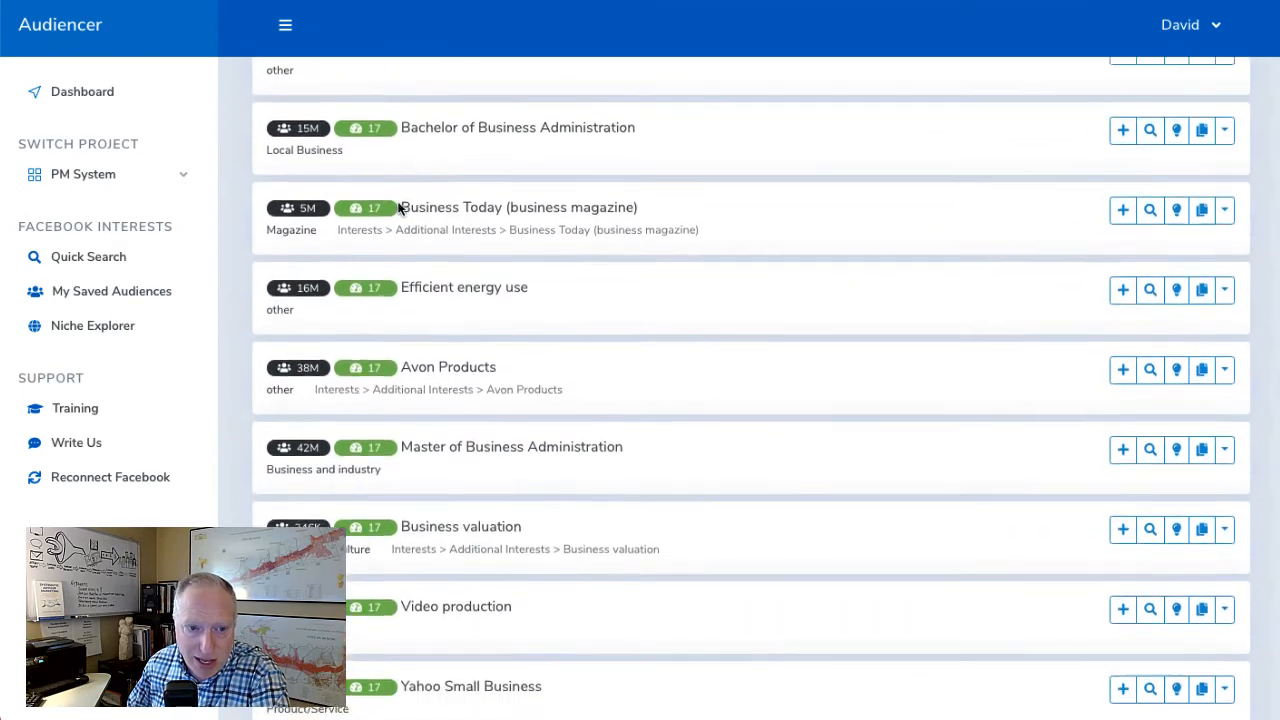
scroll(398, 208, "down", 5)
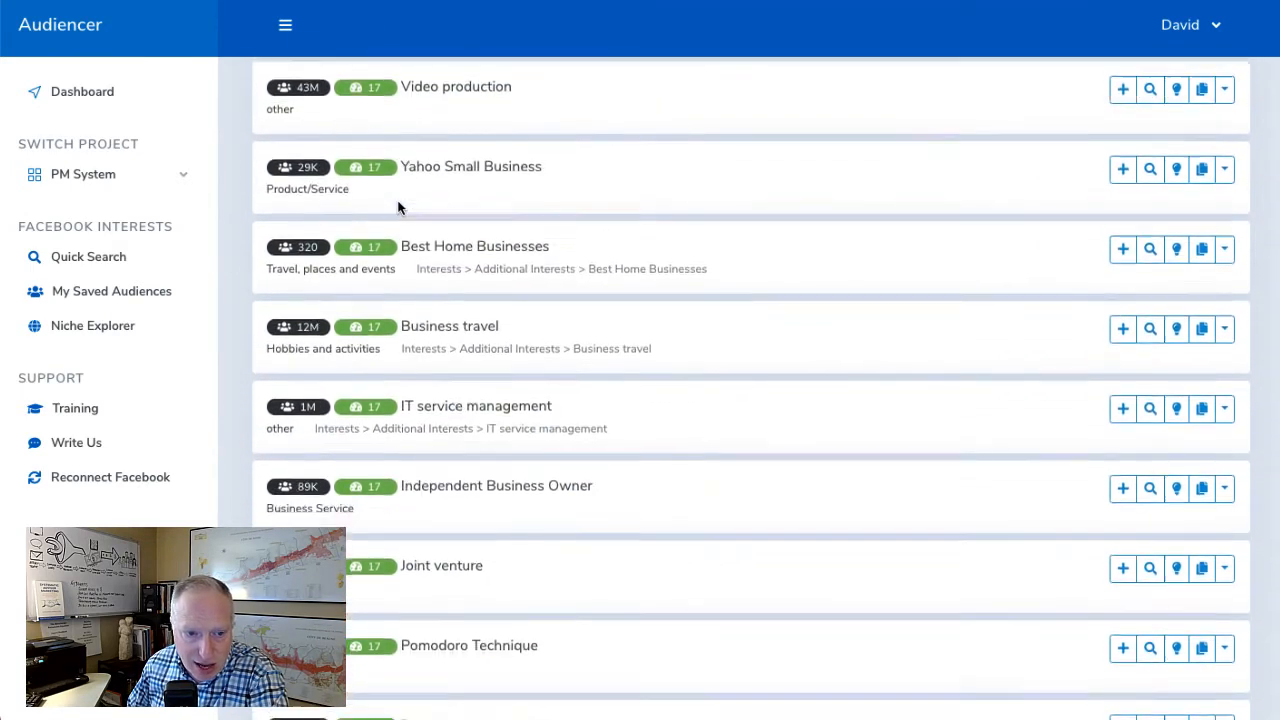
scroll(398, 207, "down", 13)
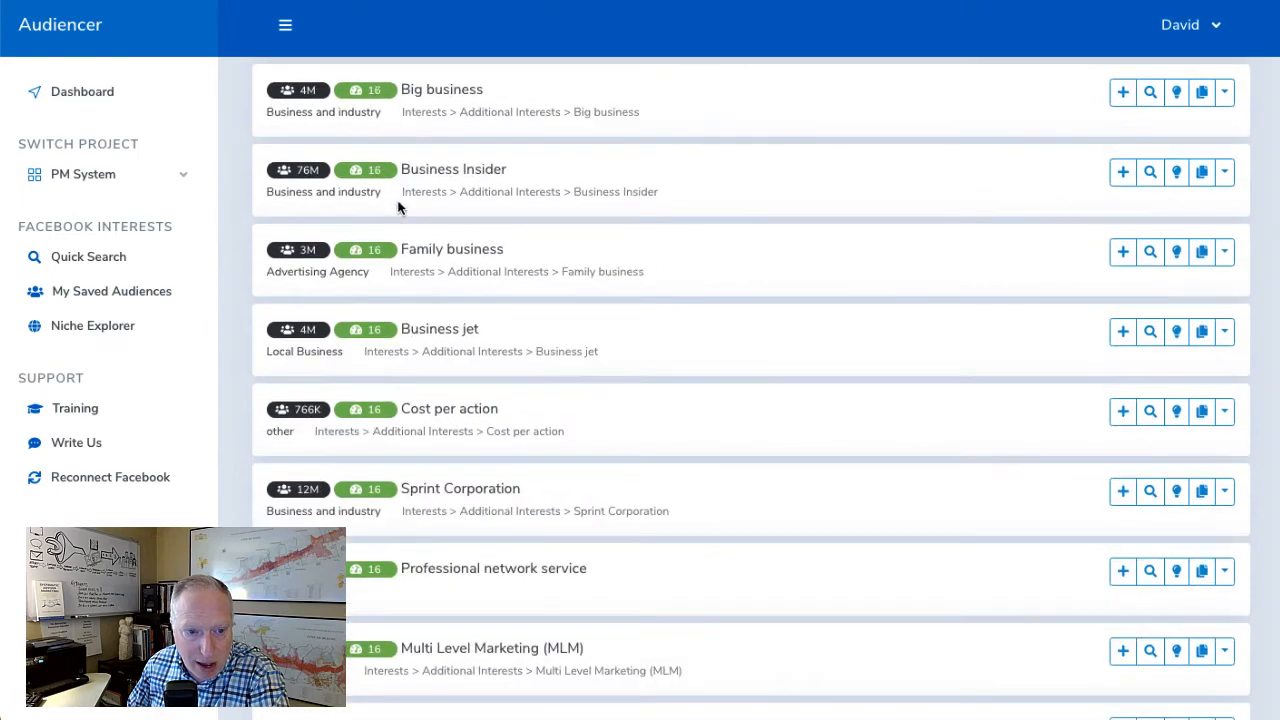
scroll(488, 215, "down", 7)
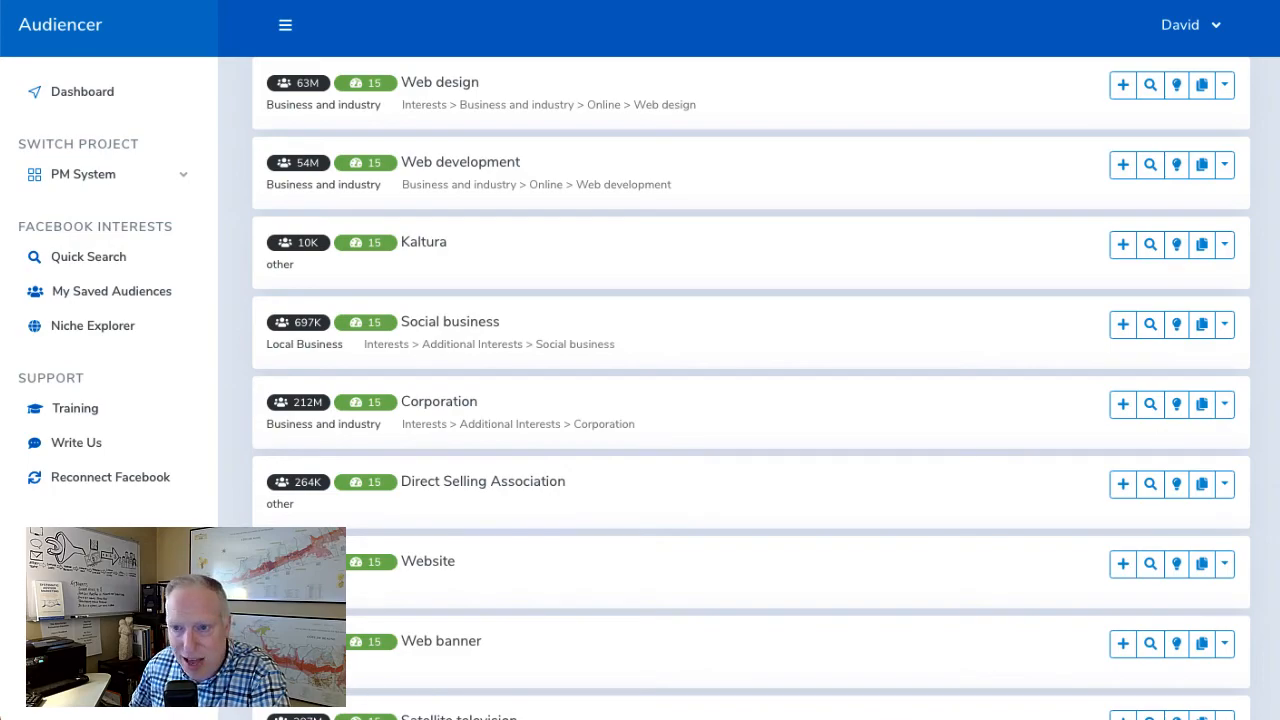
scroll(750, 388, "down", 20)
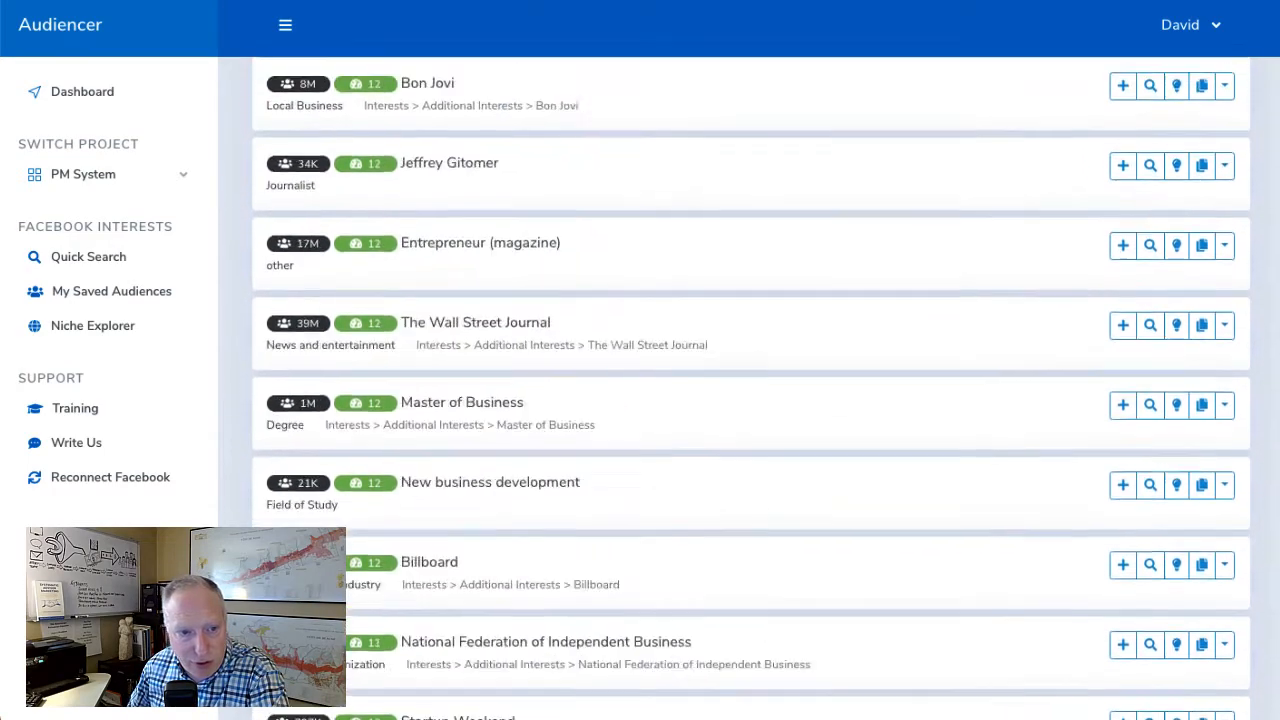
Review the niche-based Audiencer suggestions for SMB Owners again, comparing the top-scoring interests with the lower-scoring ones
scroll(750, 388, "up", 12)
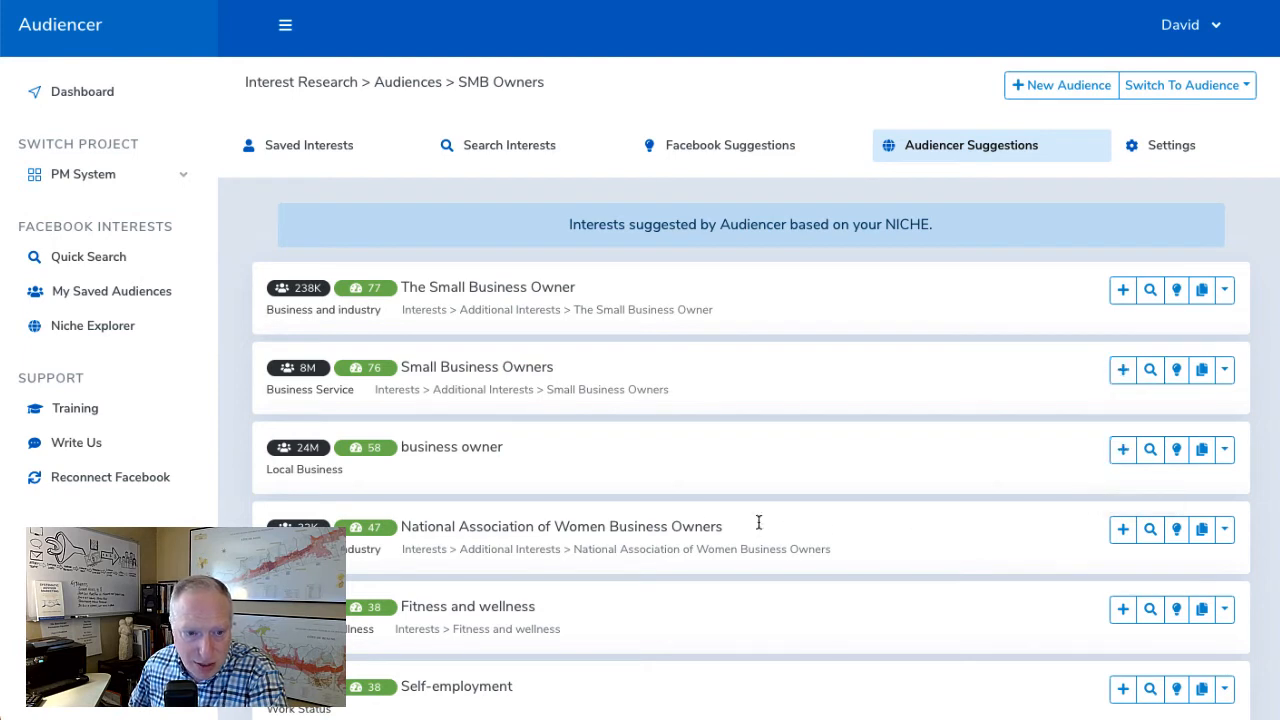
left_click_drag(447, 549, 422, 263)
scroll(672, 414, "down", 1)
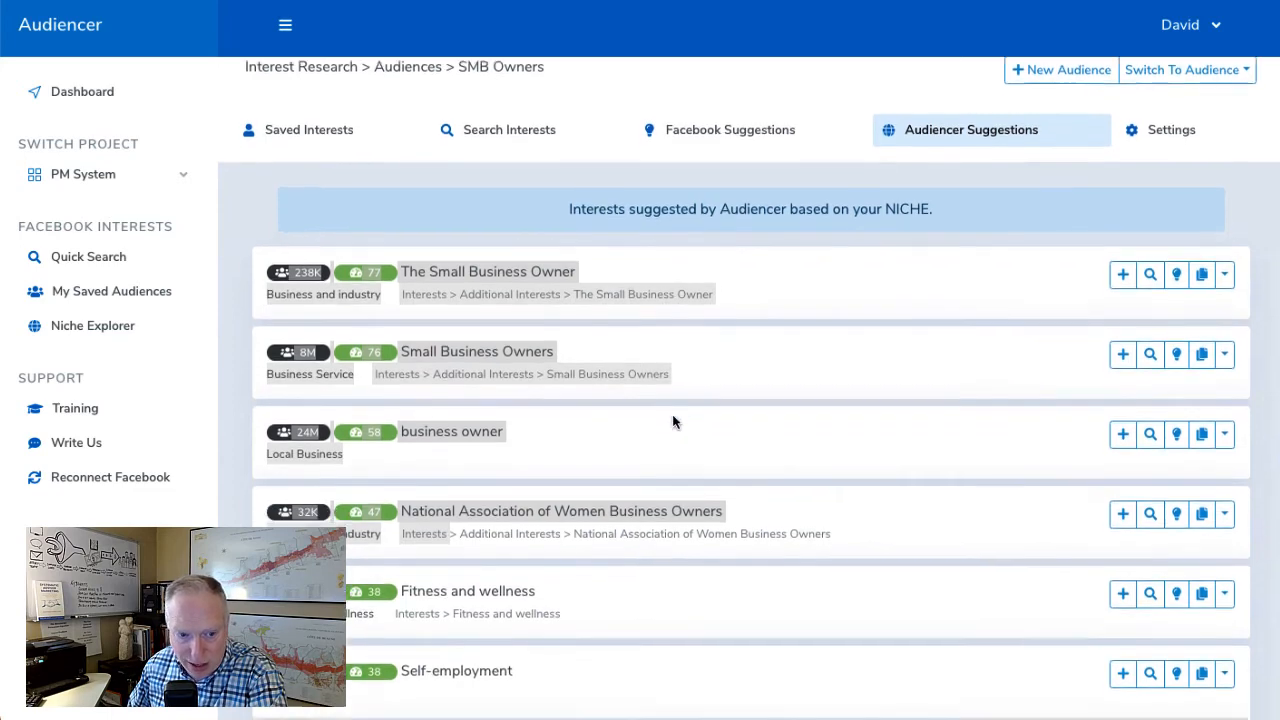
scroll(672, 414, "down", 3)
scroll(620, 520, "down", 2)
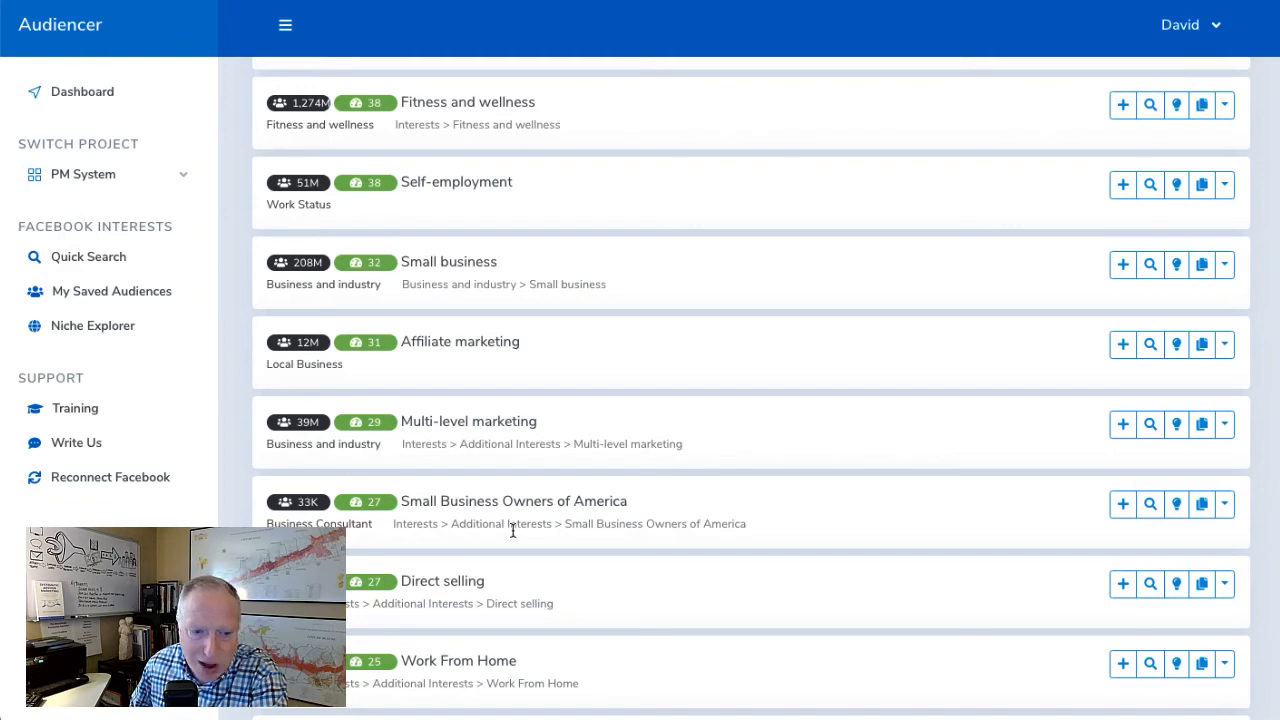
scroll(513, 530, "up", 5)
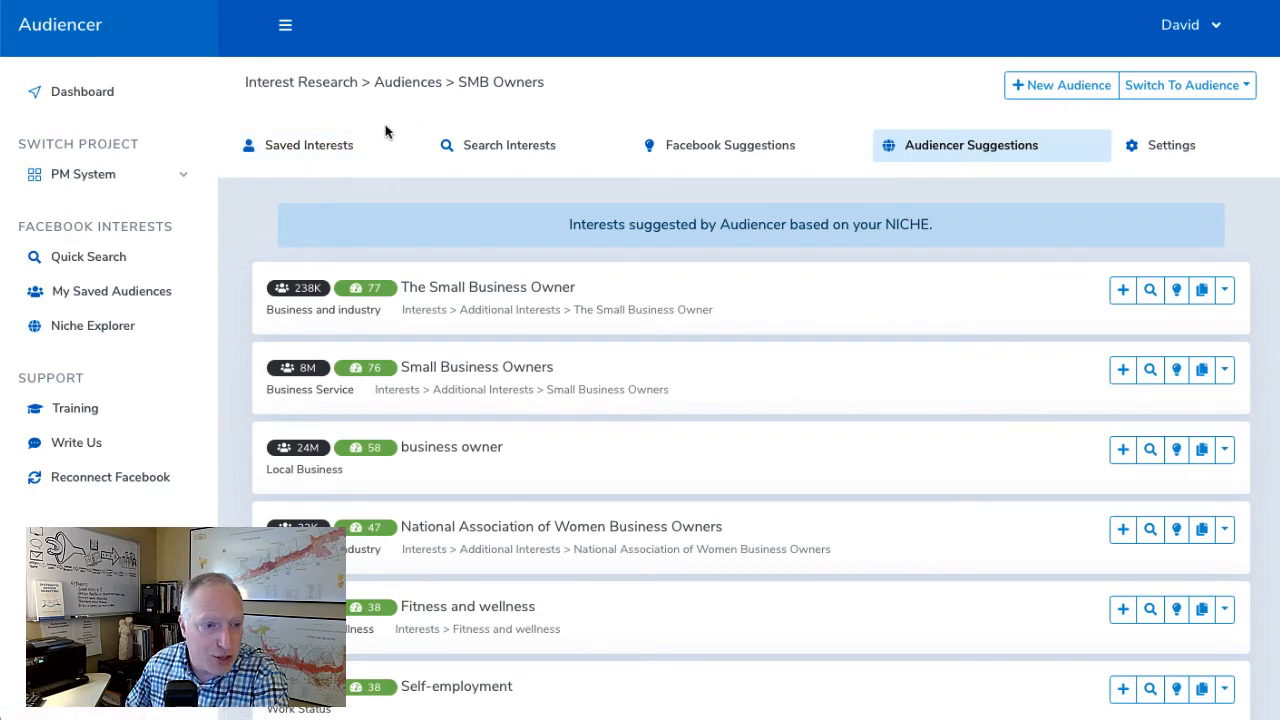
Return to the saved interests of the SMB Owners audience, select all of them and copy them
left_click(343, 155)
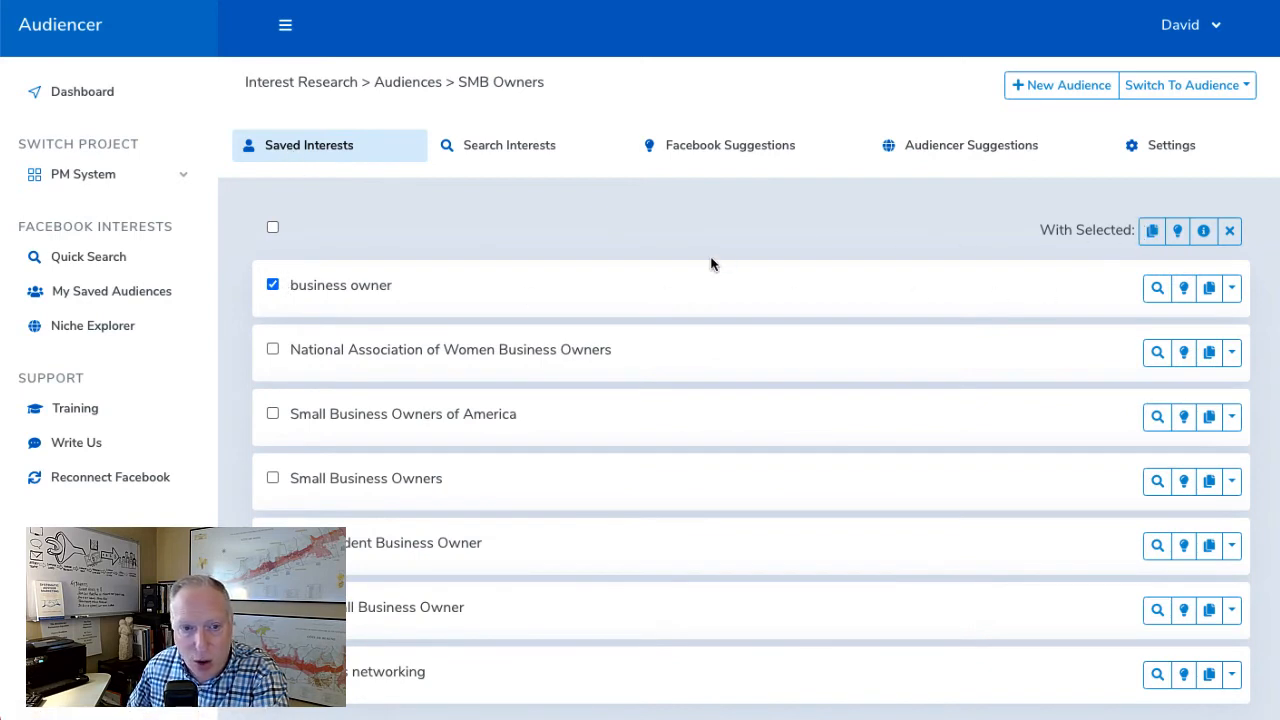
left_click(272, 286)
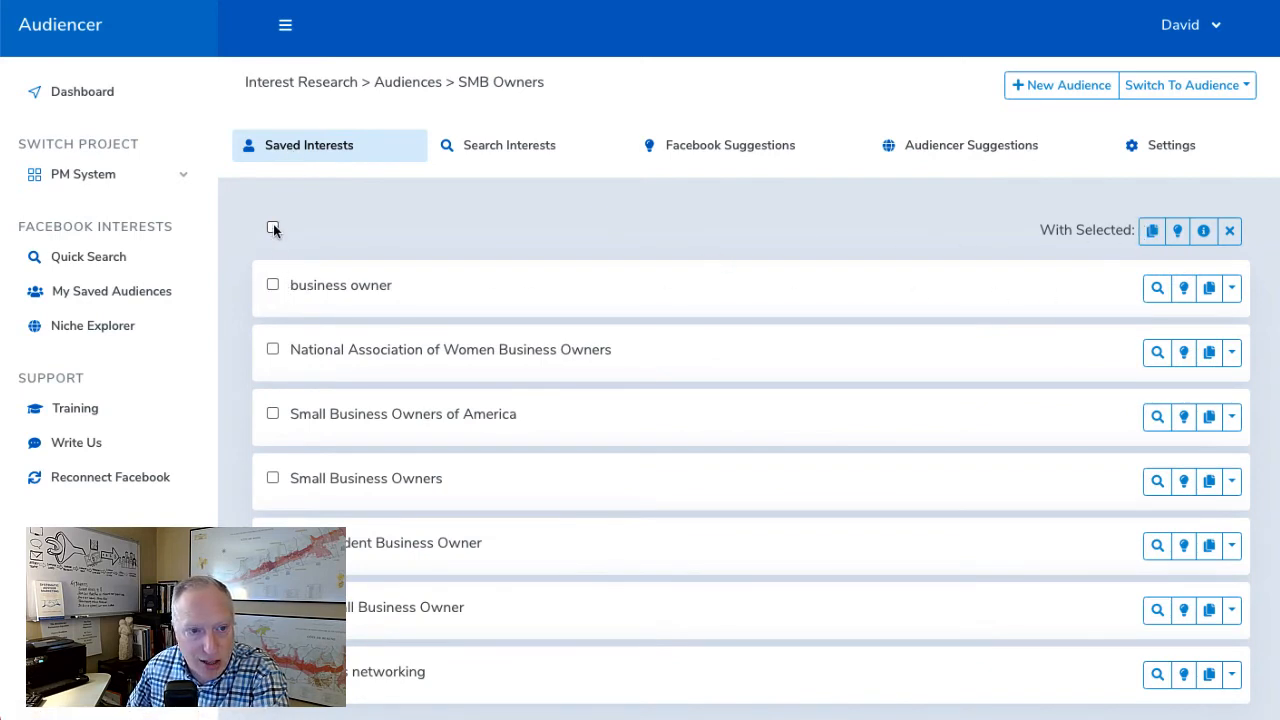
left_click(273, 227)
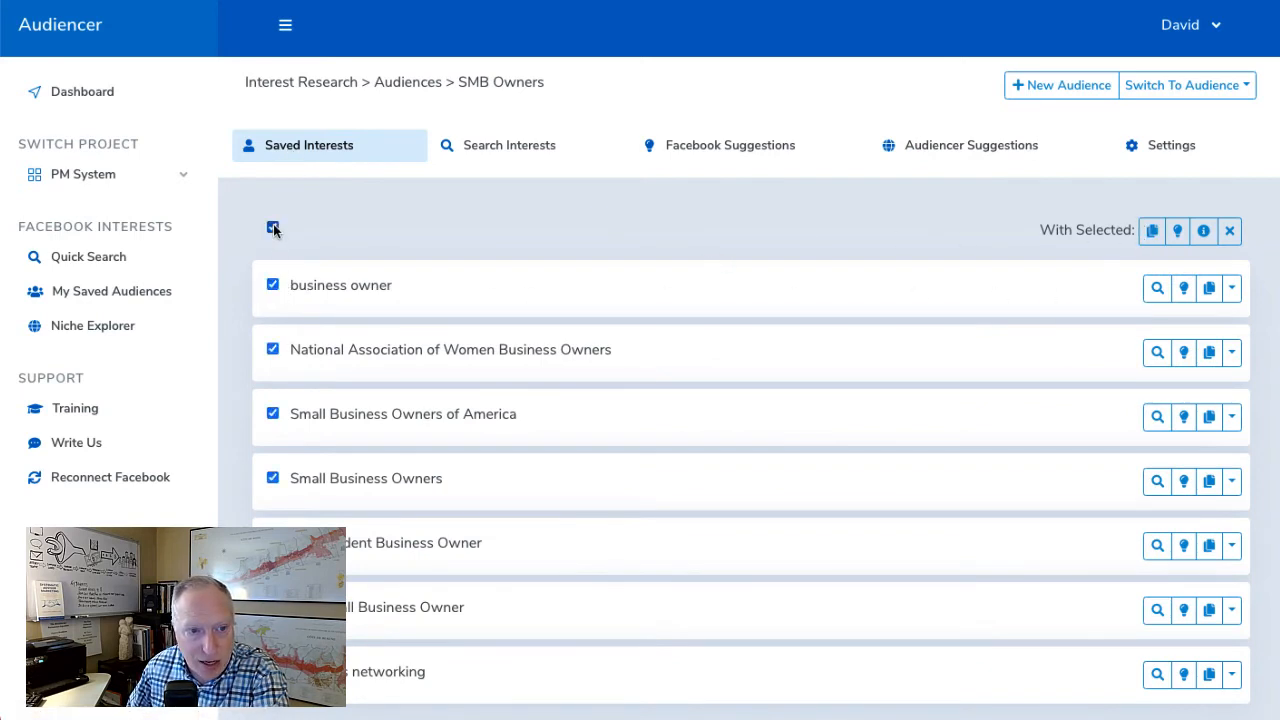
left_click(1152, 231)
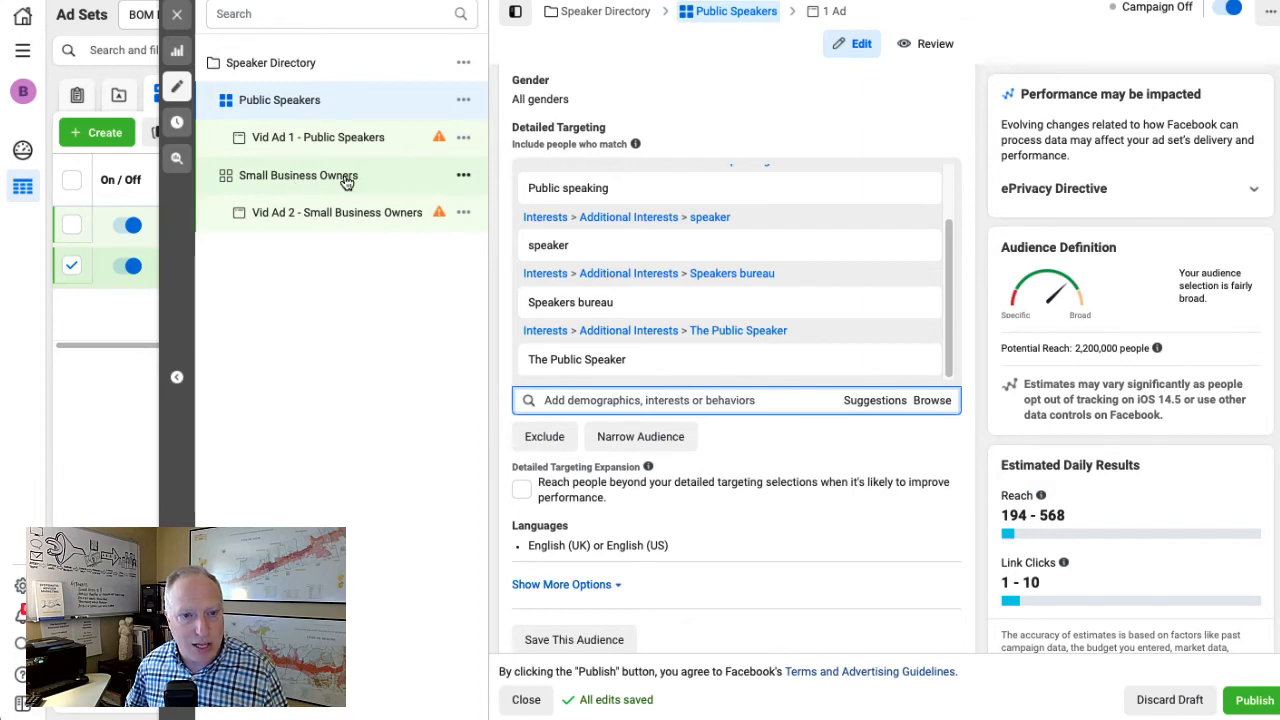
Switch to Facebook Ads Manager and paste the copied interests into the Small Business Owners ad set's detailed targeting
left_click(345, 180)
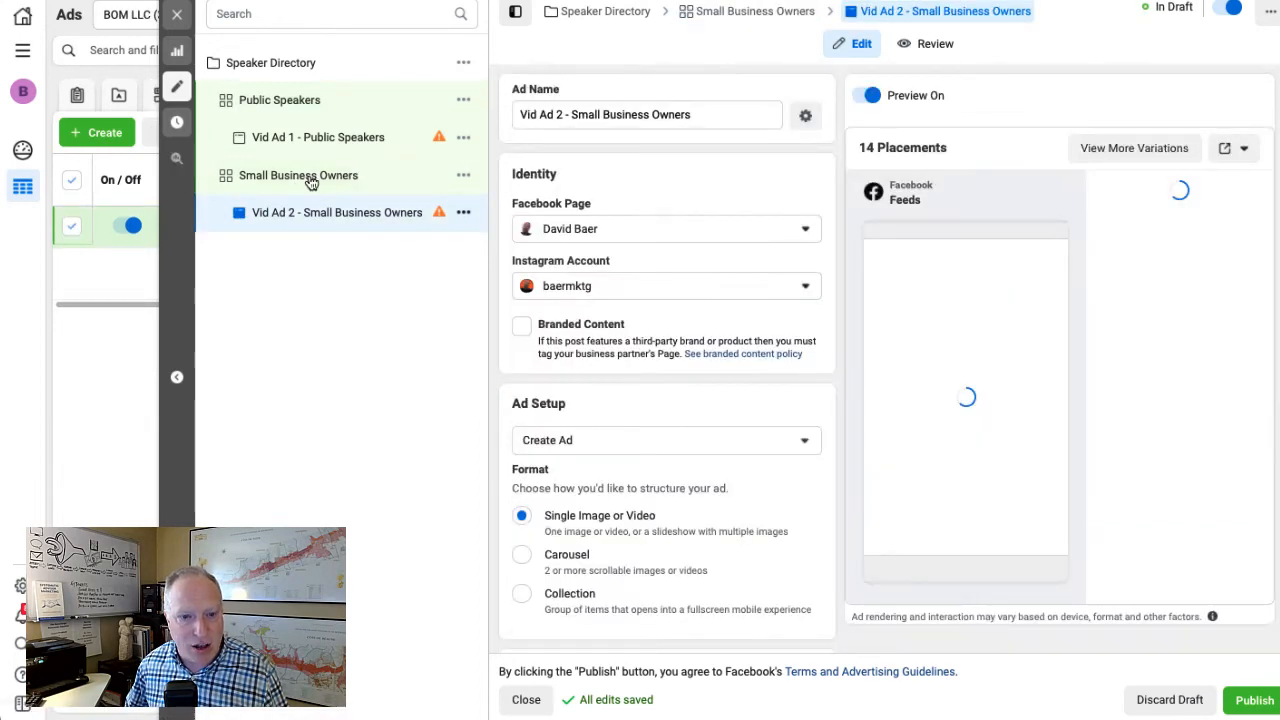
left_click(311, 180)
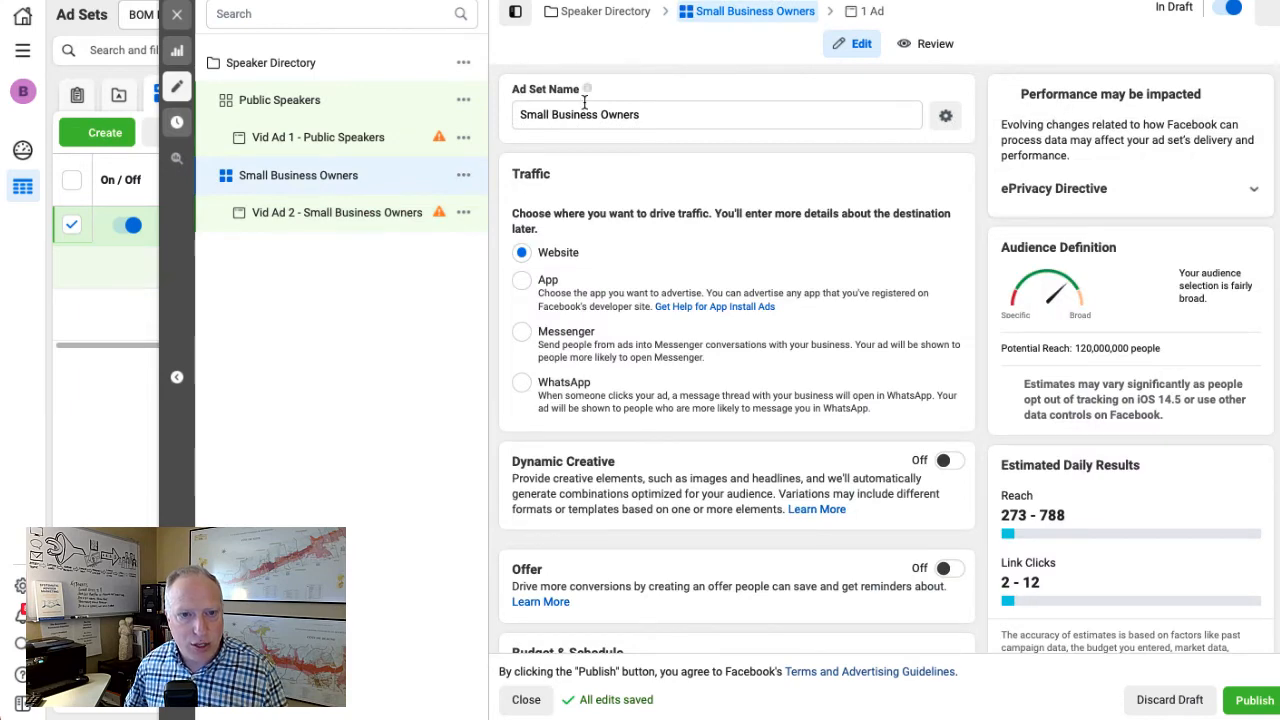
scroll(680, 438, "down", 3)
scroll(680, 438, "down", 12)
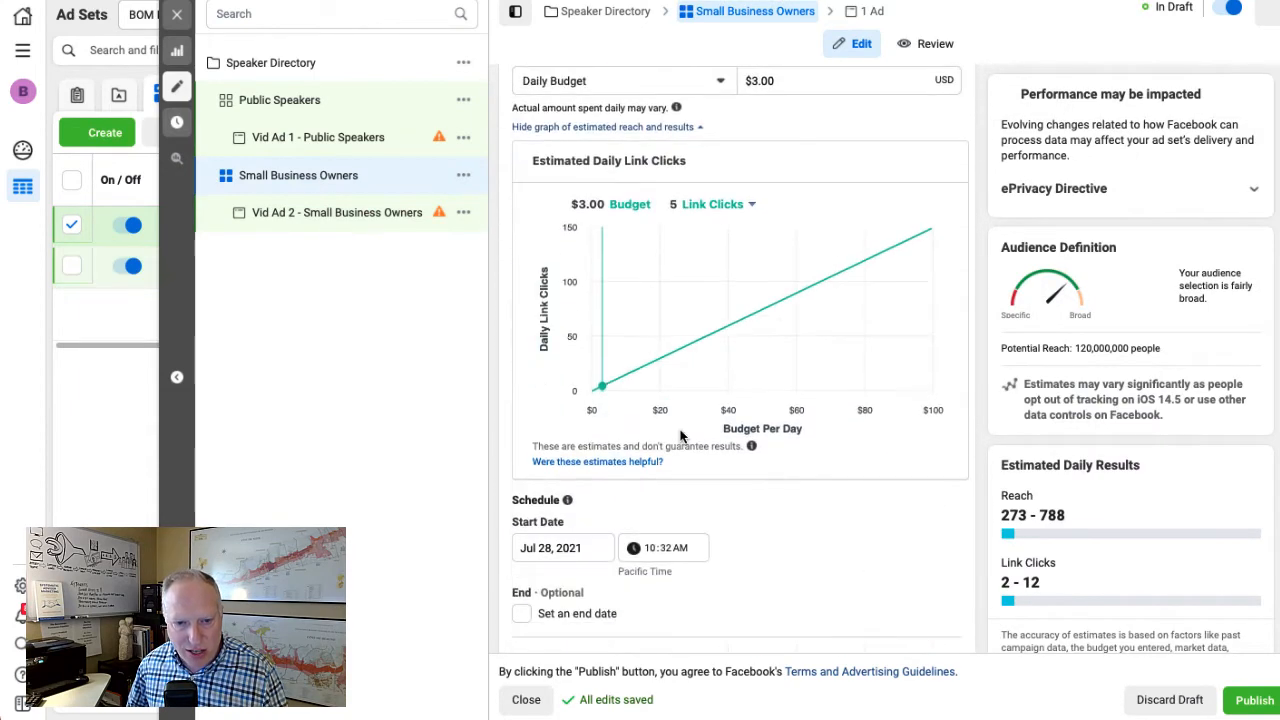
scroll(680, 435, "down", 7)
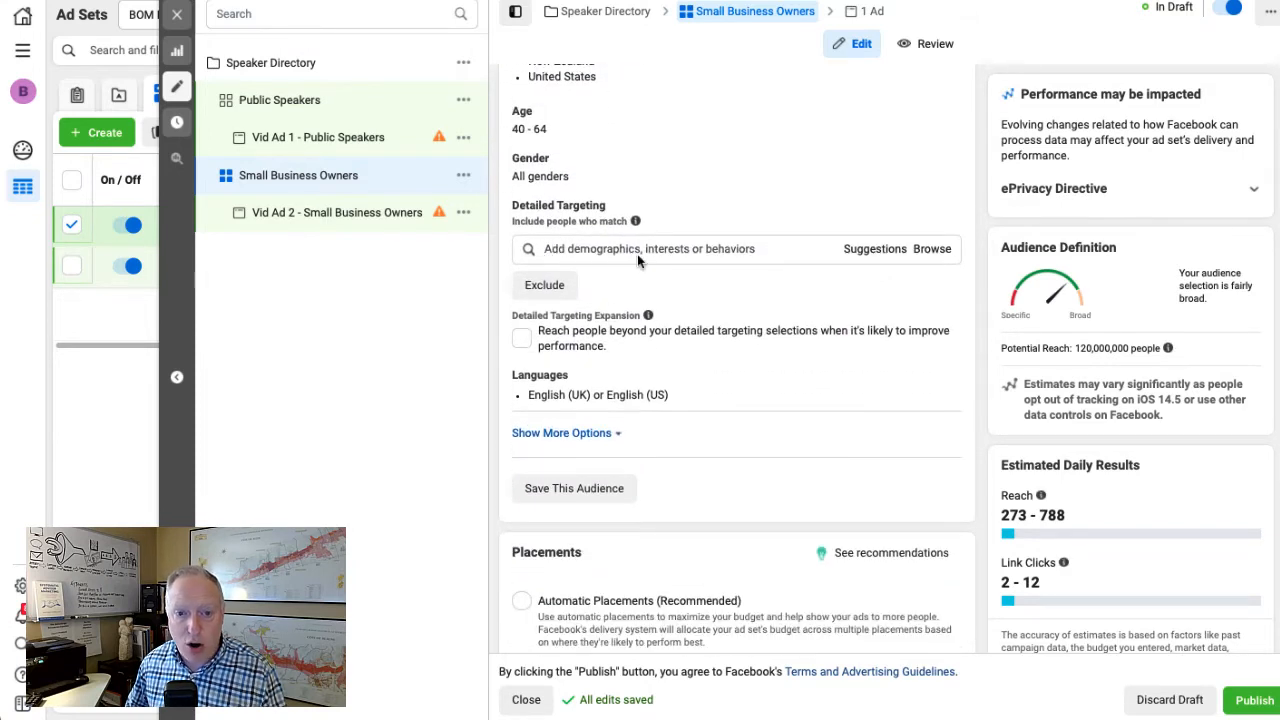
left_click(559, 248)
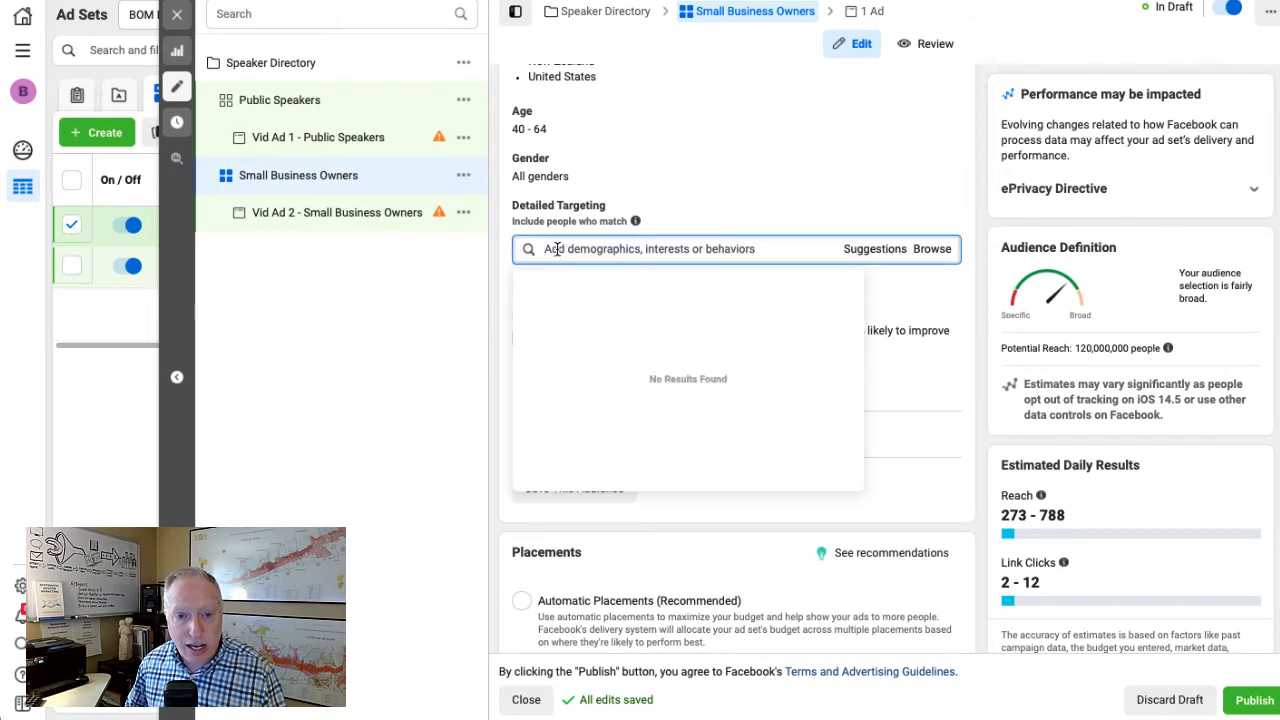
right_click(555, 248)
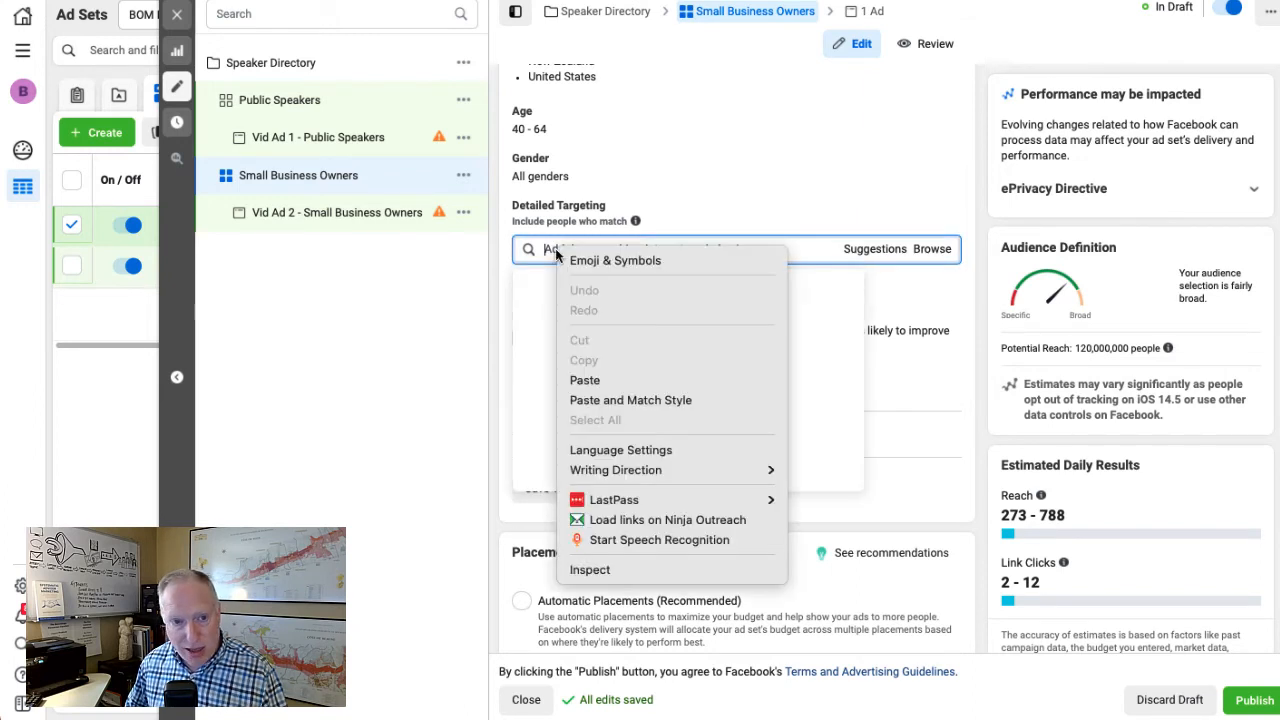
left_click(596, 376)
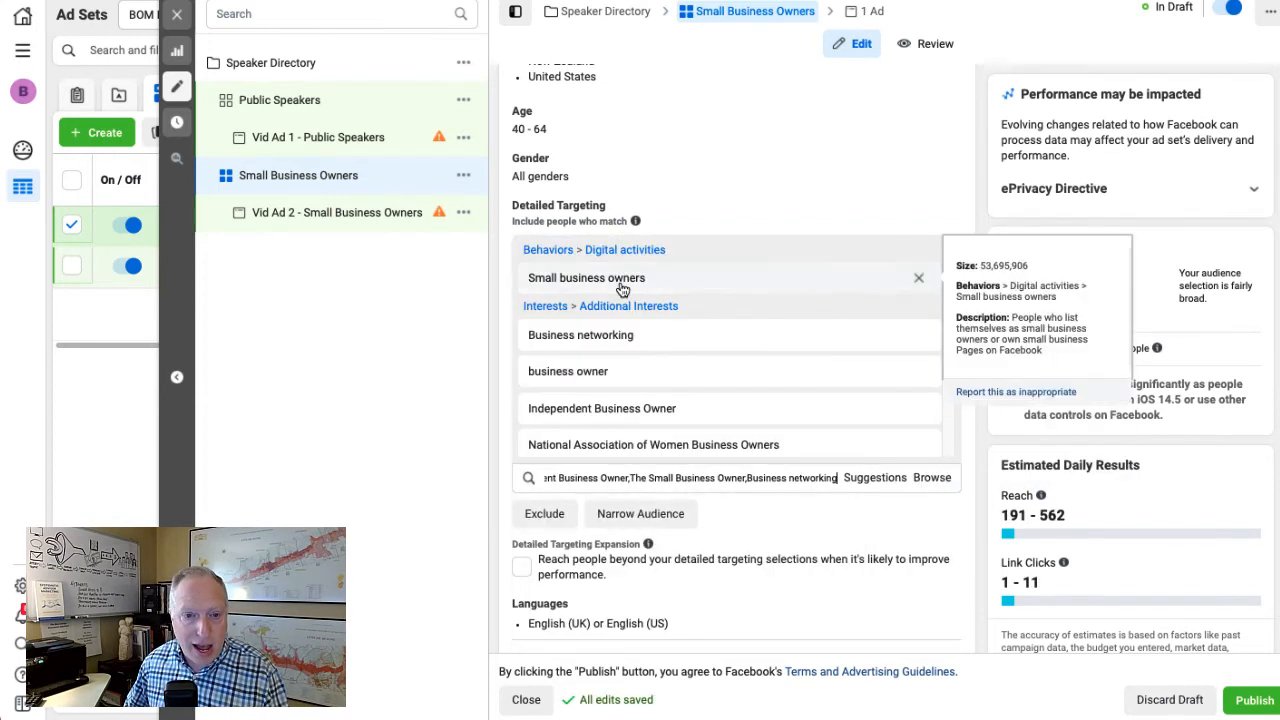
Check the interests in the ad set's detailed targeting against the saved interests in Audiencer
scroll(656, 299, "down", 2)
scroll(686, 400, "up", 3)
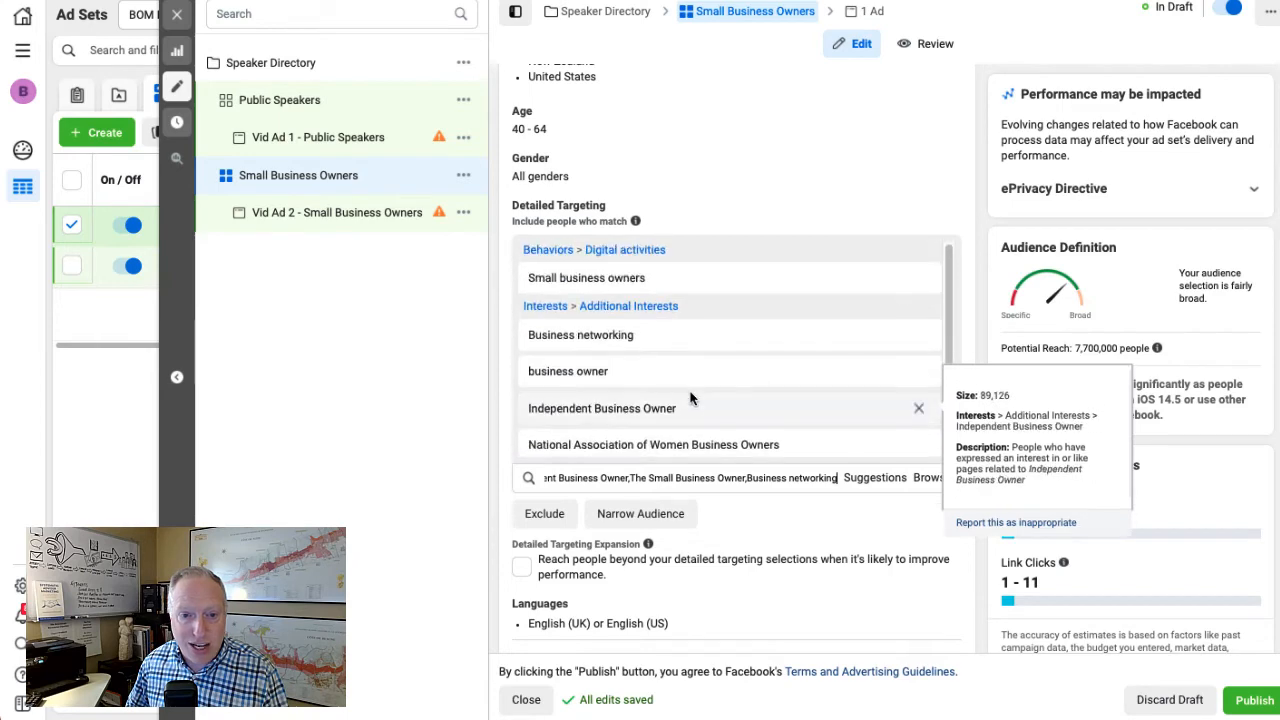
scroll(709, 434, "down", 3)
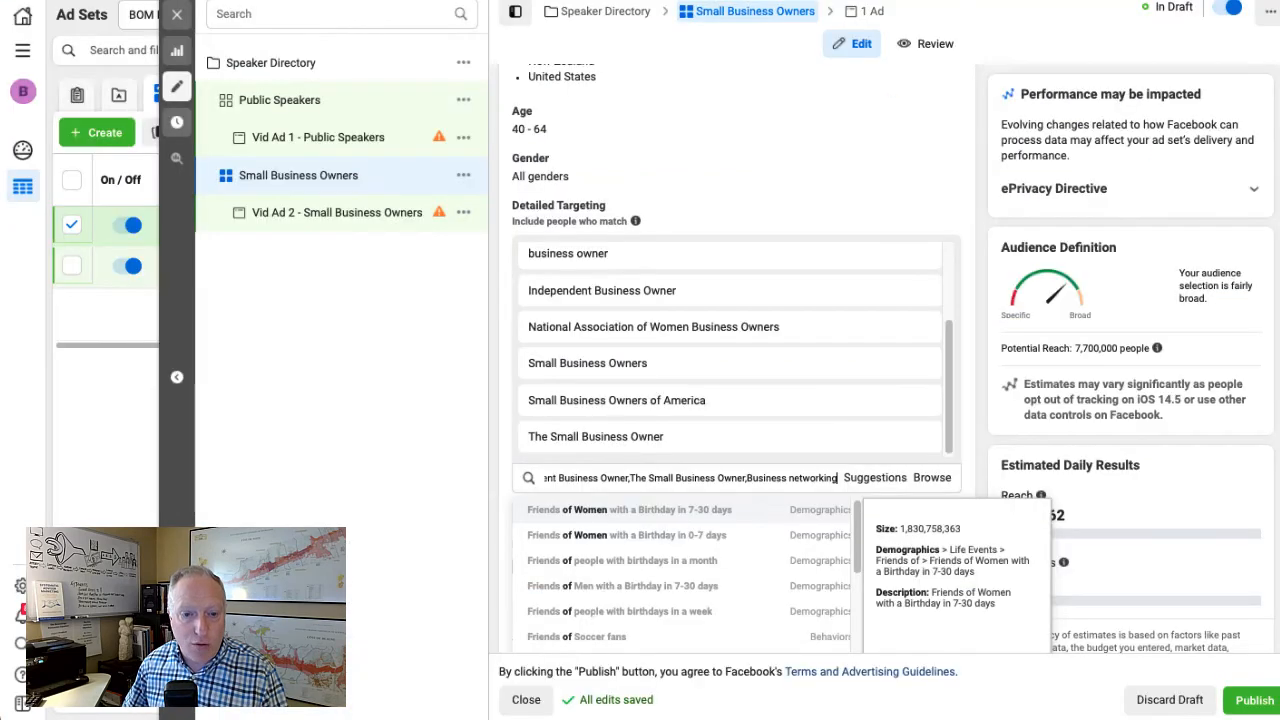
left_click(809, 233)
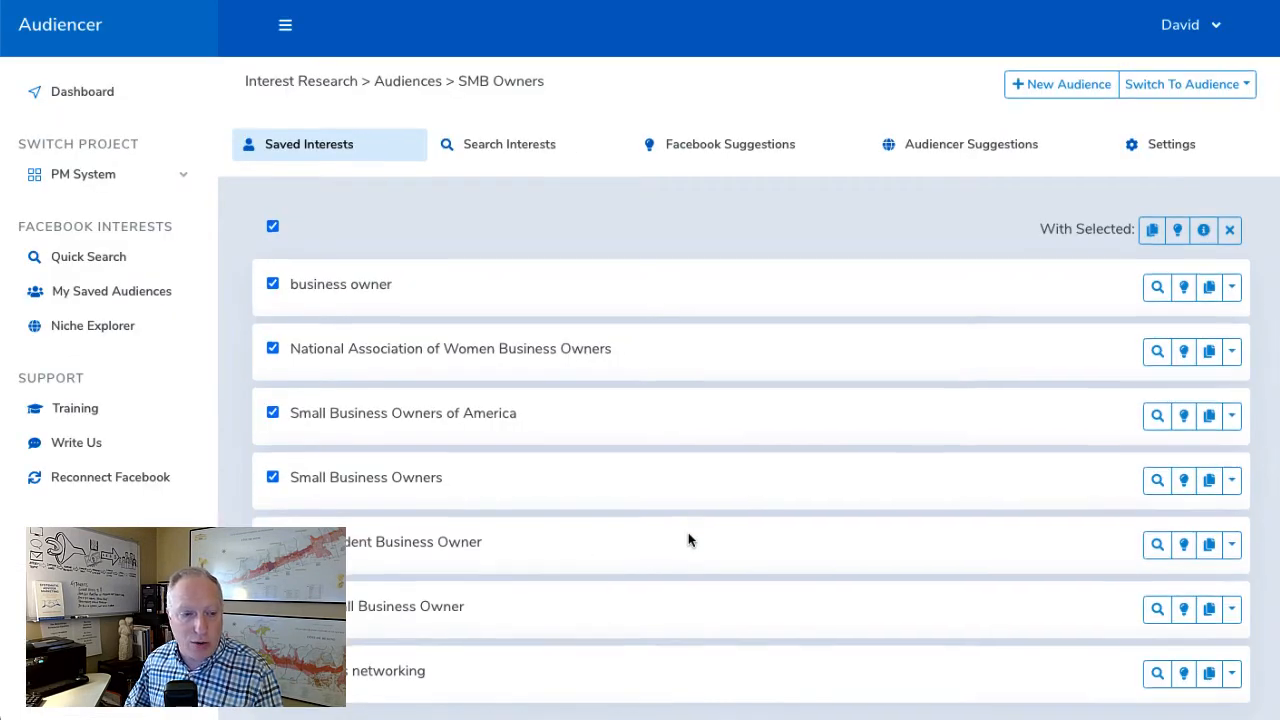
scroll(688, 532, "down", 1)
scroll(688, 532, "up", 1)
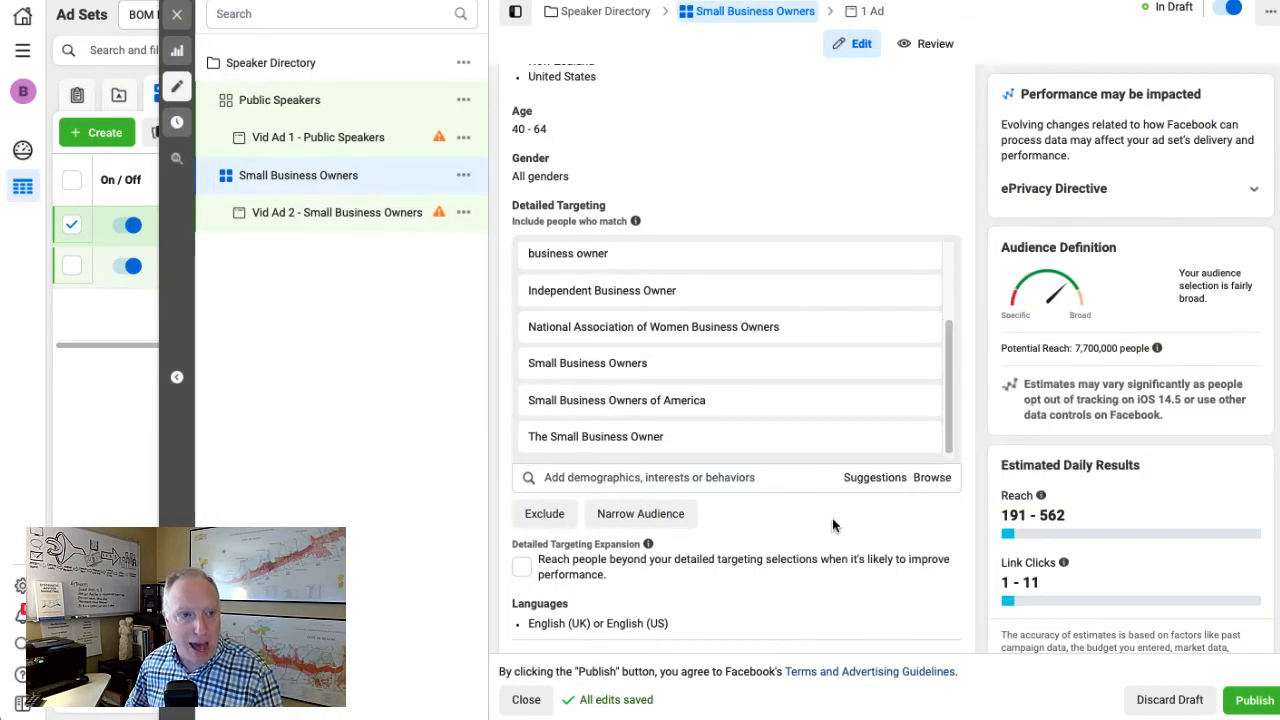
mouse_move(716, 400)
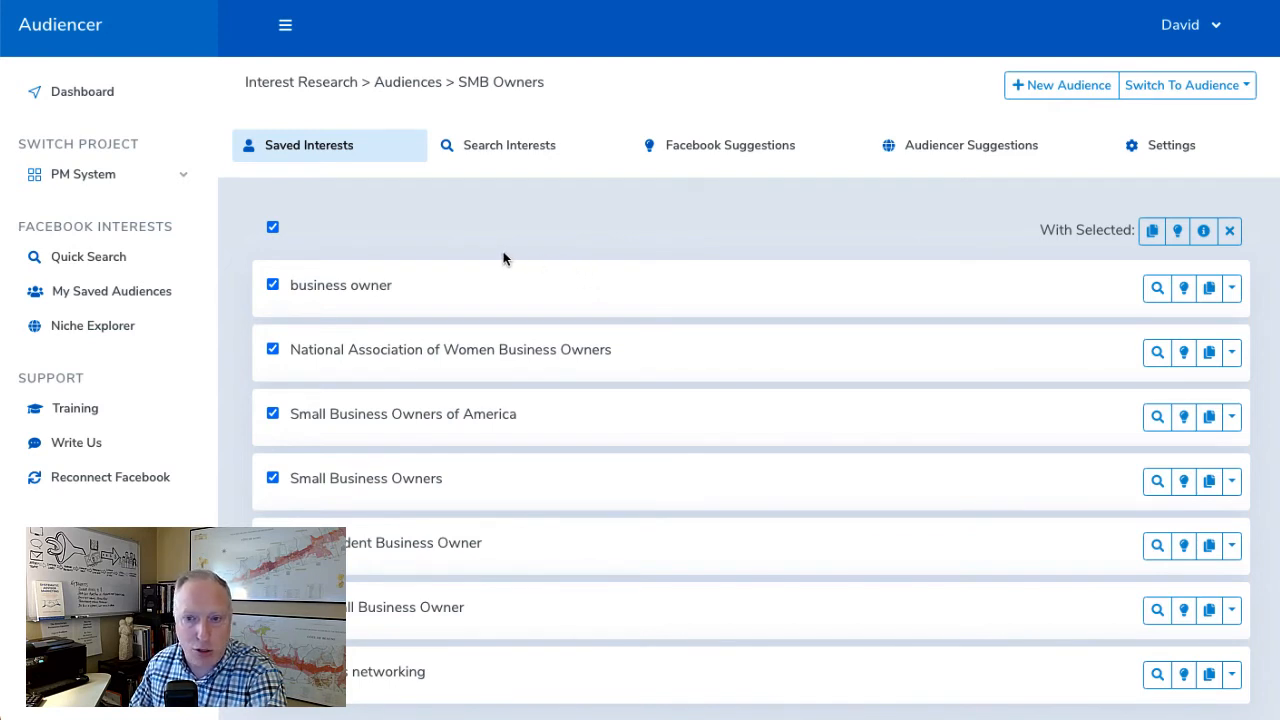
In Audiencer, search for interests matching "business ownership" within the SMB Owners audience and add Business Ownership to it
left_click(111, 336)
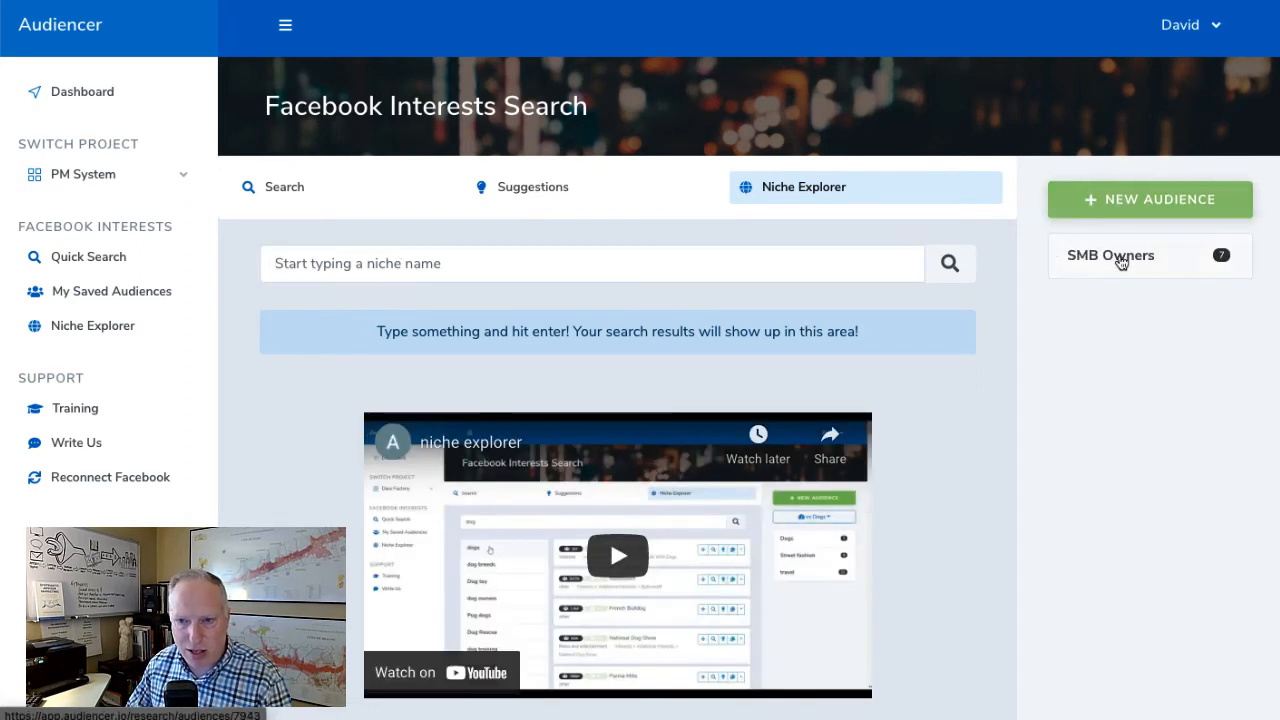
left_click(1121, 262)
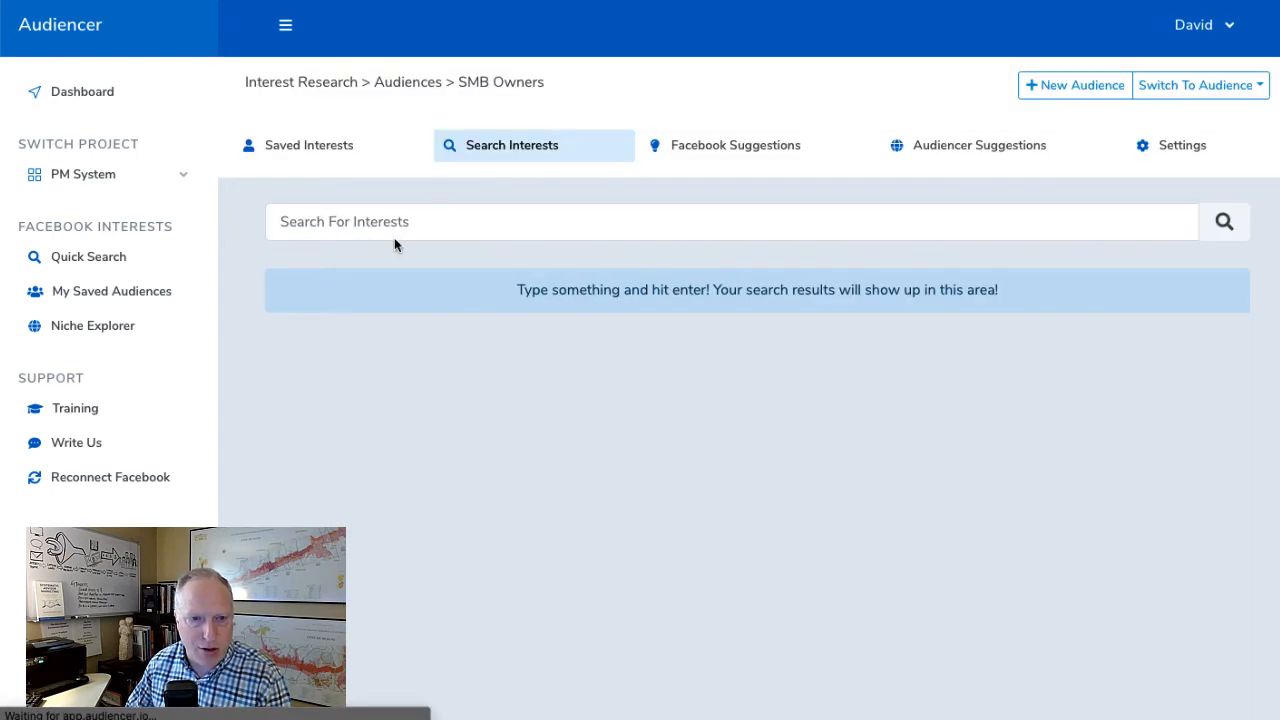
left_click(334, 222)
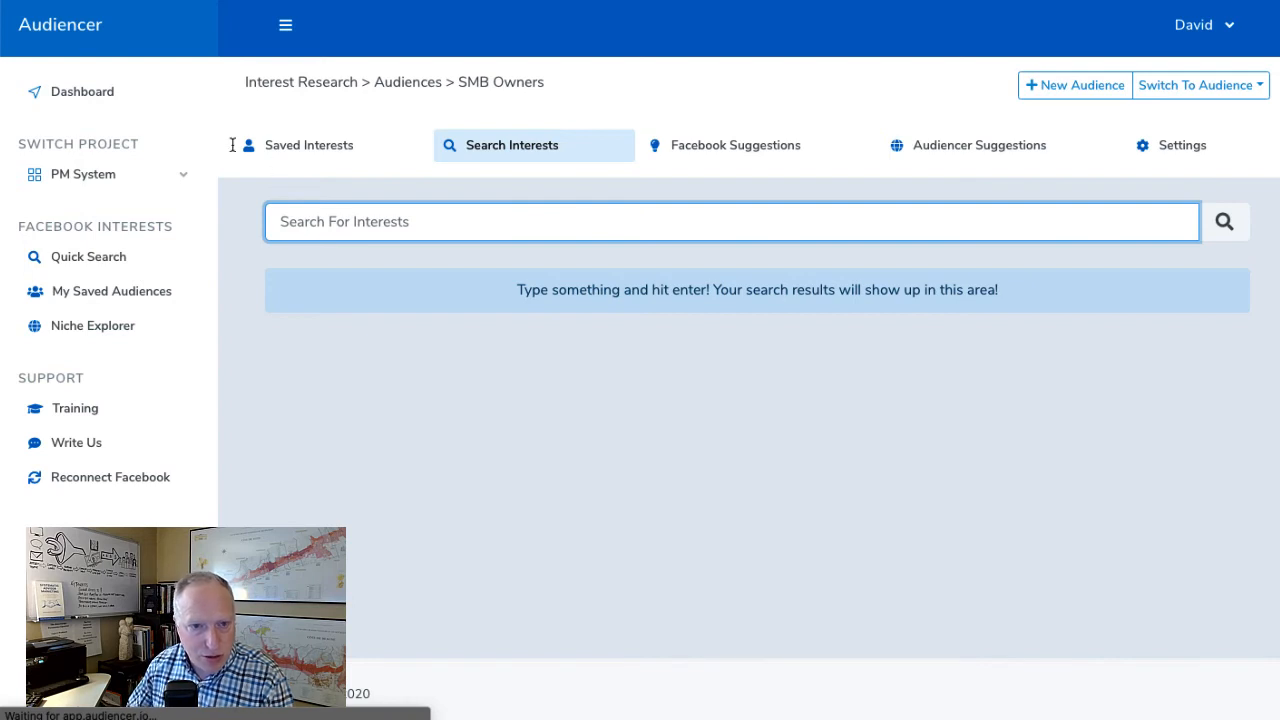
type("business")
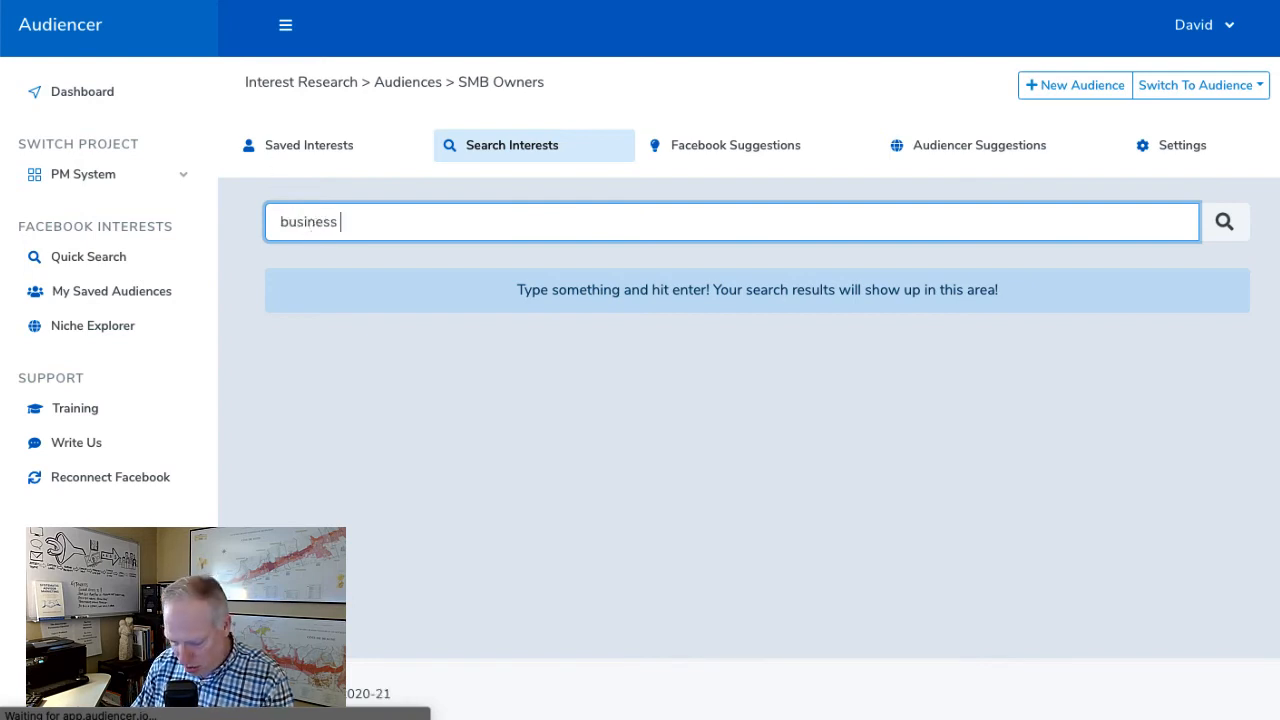
type(" owner")
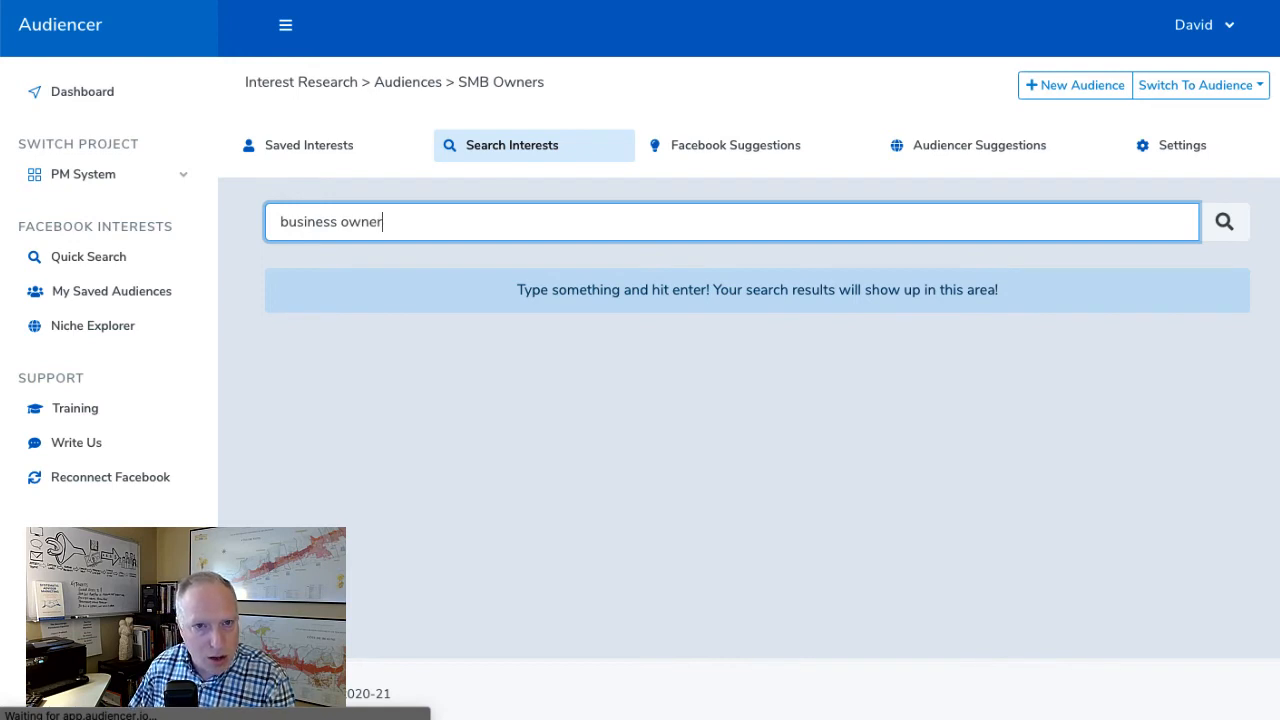
type("ship")
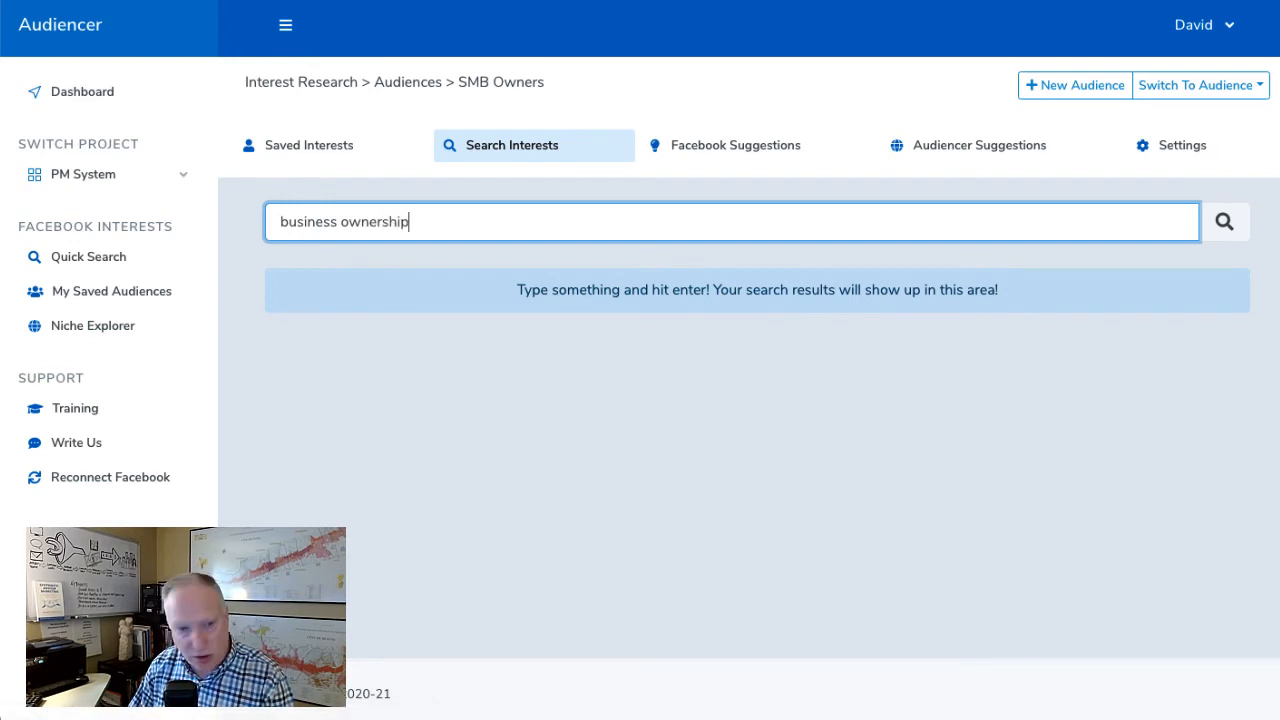
key("Return")
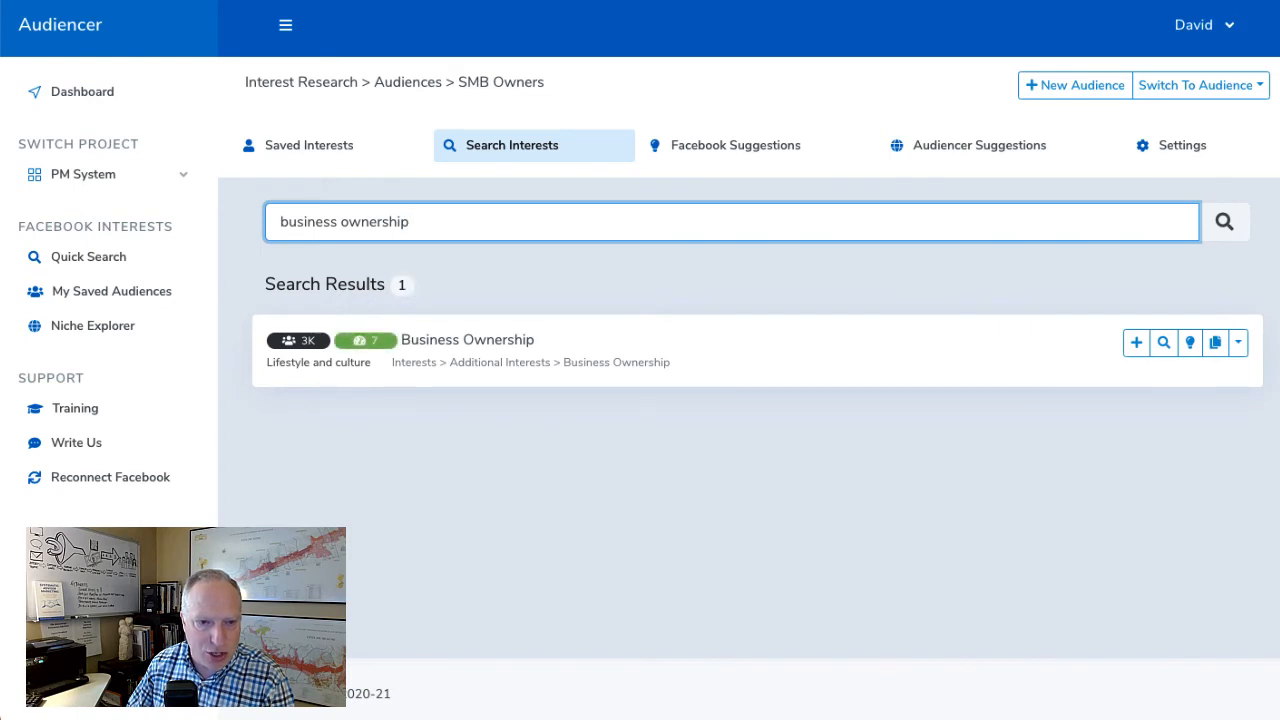
left_click(1140, 344)
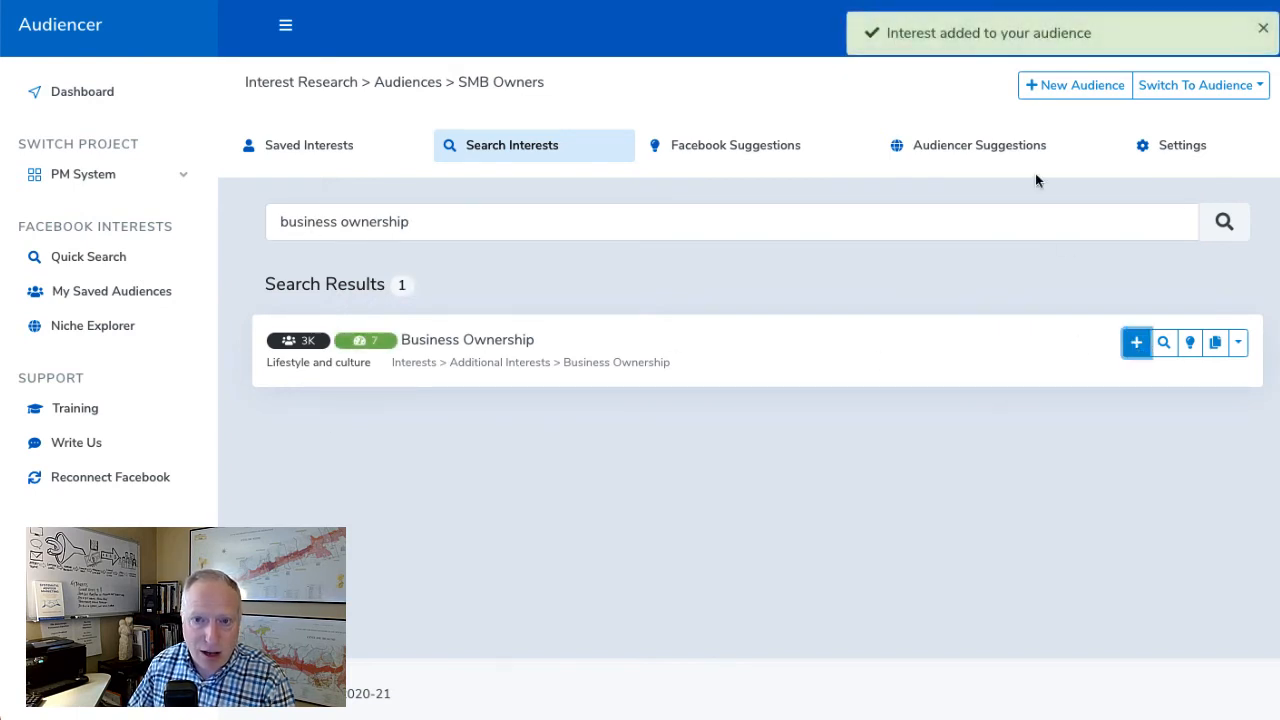
Review the saved interests list including Business Ownership, then select and copy the whole list
left_click(324, 158)
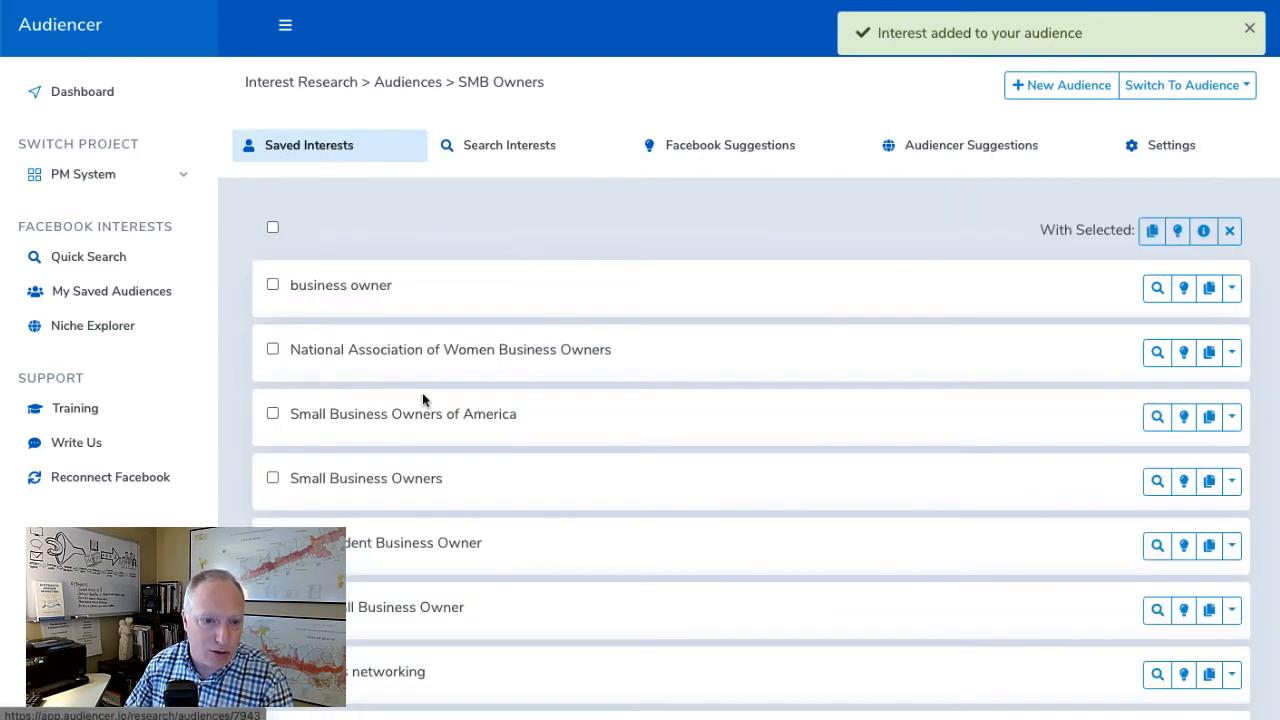
scroll(440, 420, "down", 3)
scroll(486, 612, "up", 1)
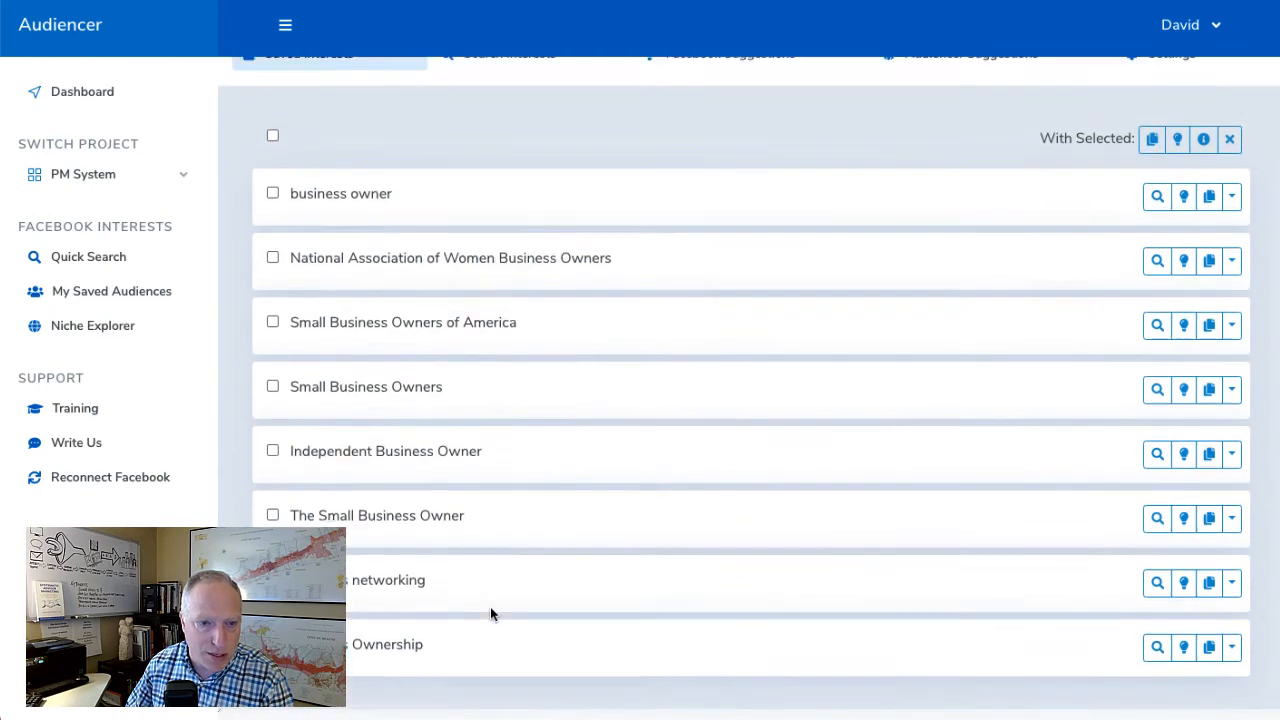
scroll(490, 613, "up", 2)
left_click(273, 228)
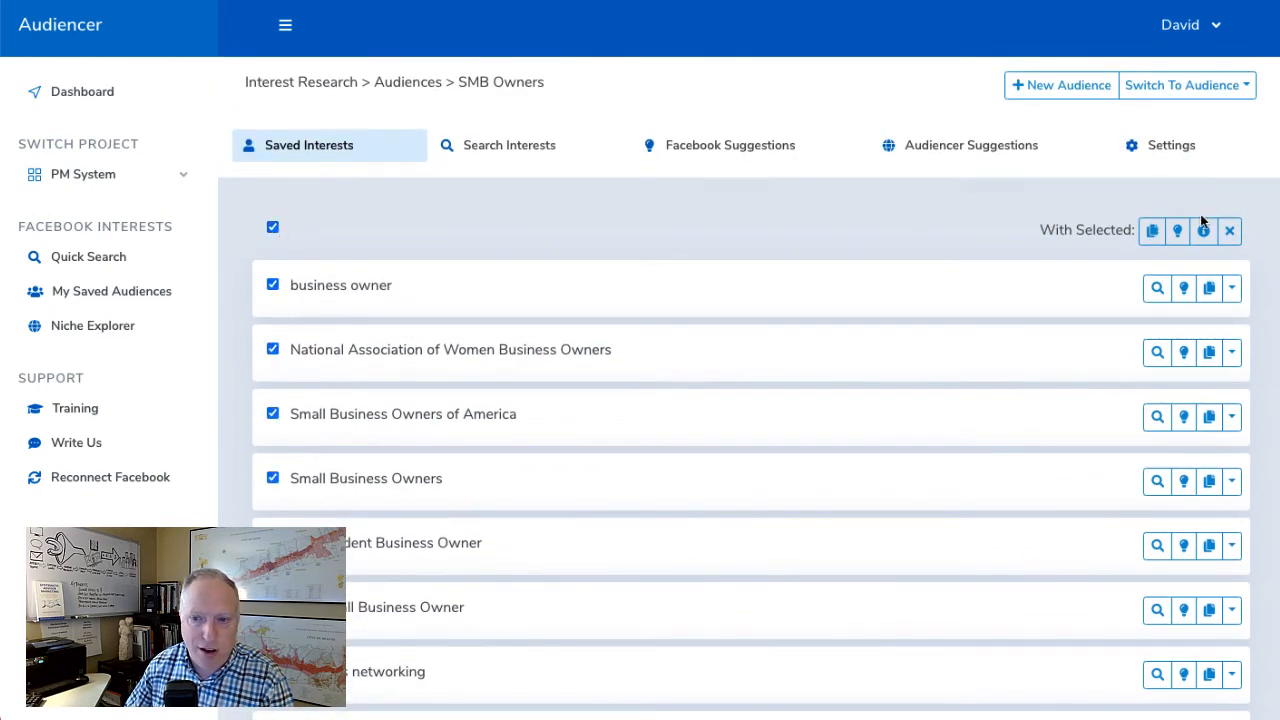
left_click(1152, 232)
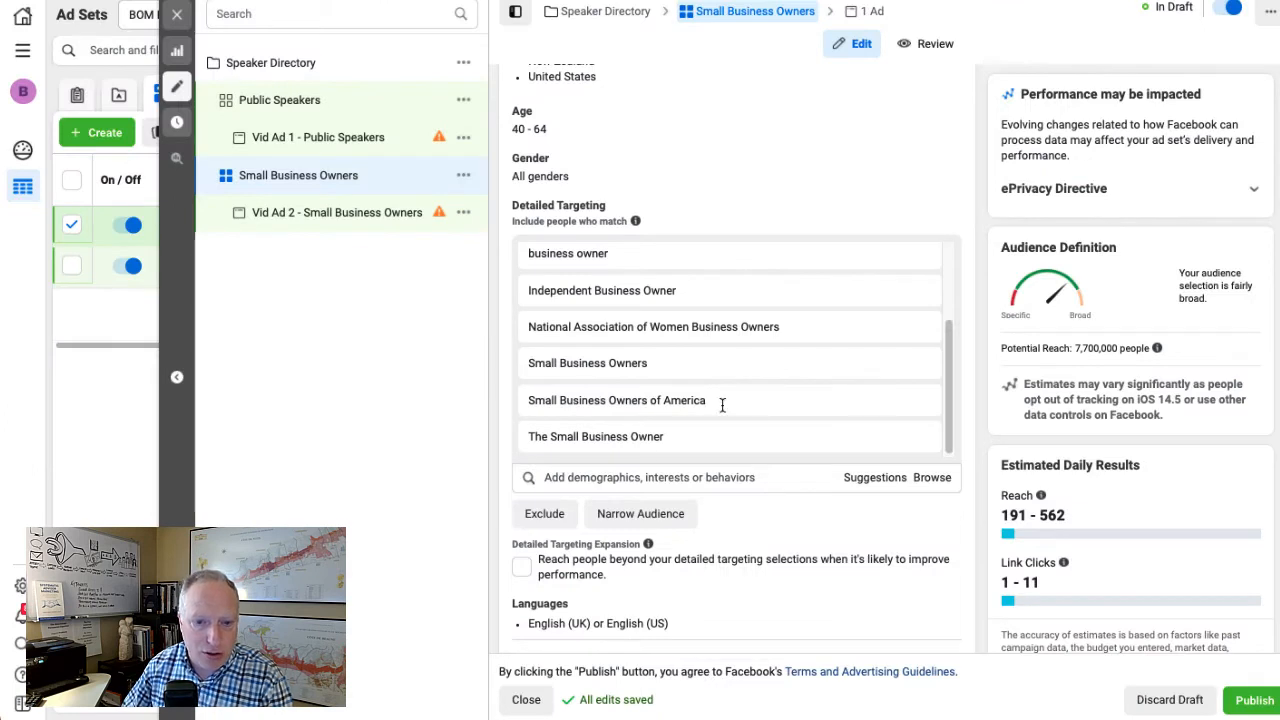
Switch back to Ads Manager, paste the updated interests into the Small Business Owners detailed targeting and review the list
left_click(614, 479)
key("ctrl+v")
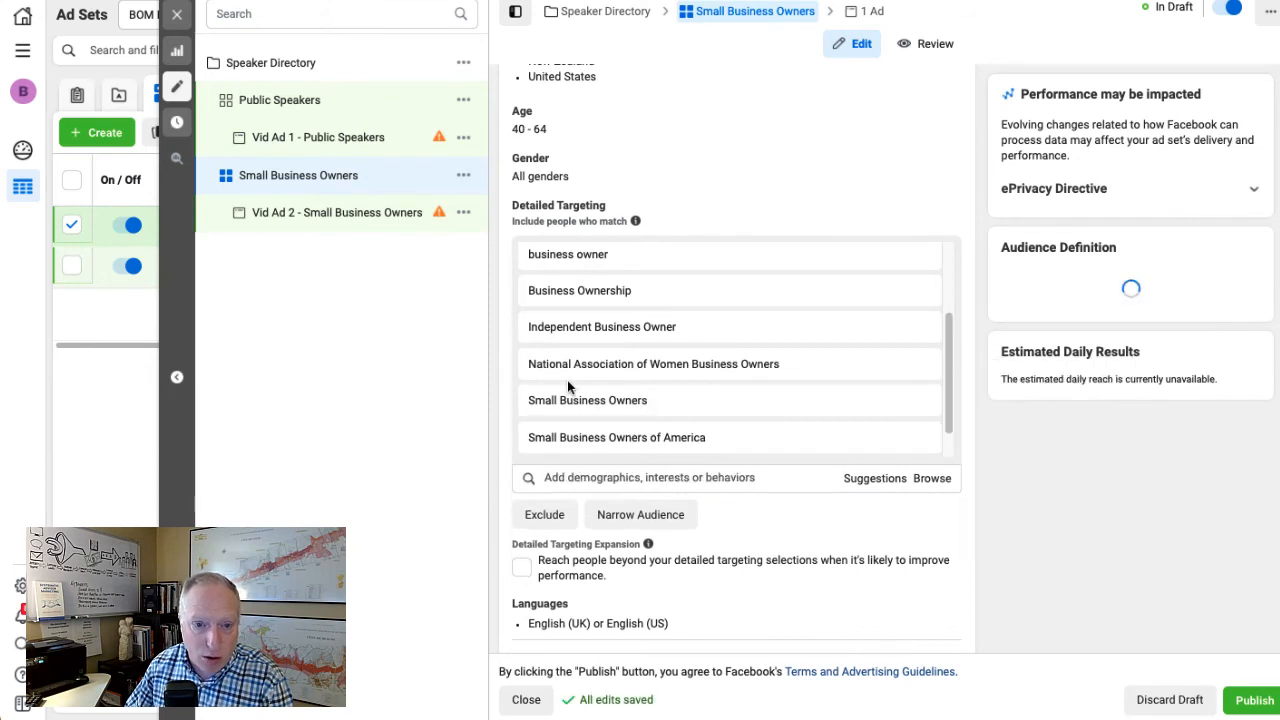
scroll(567, 379, "up", 3)
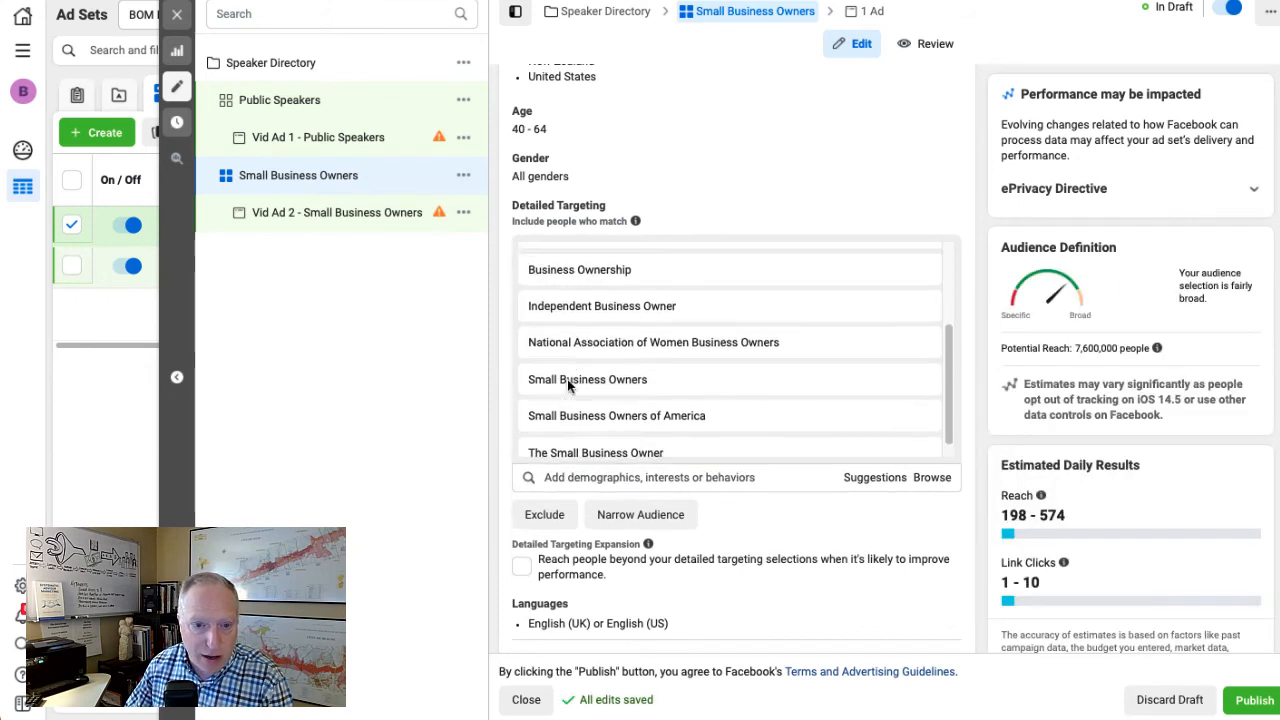
scroll(567, 379, "down", 2)
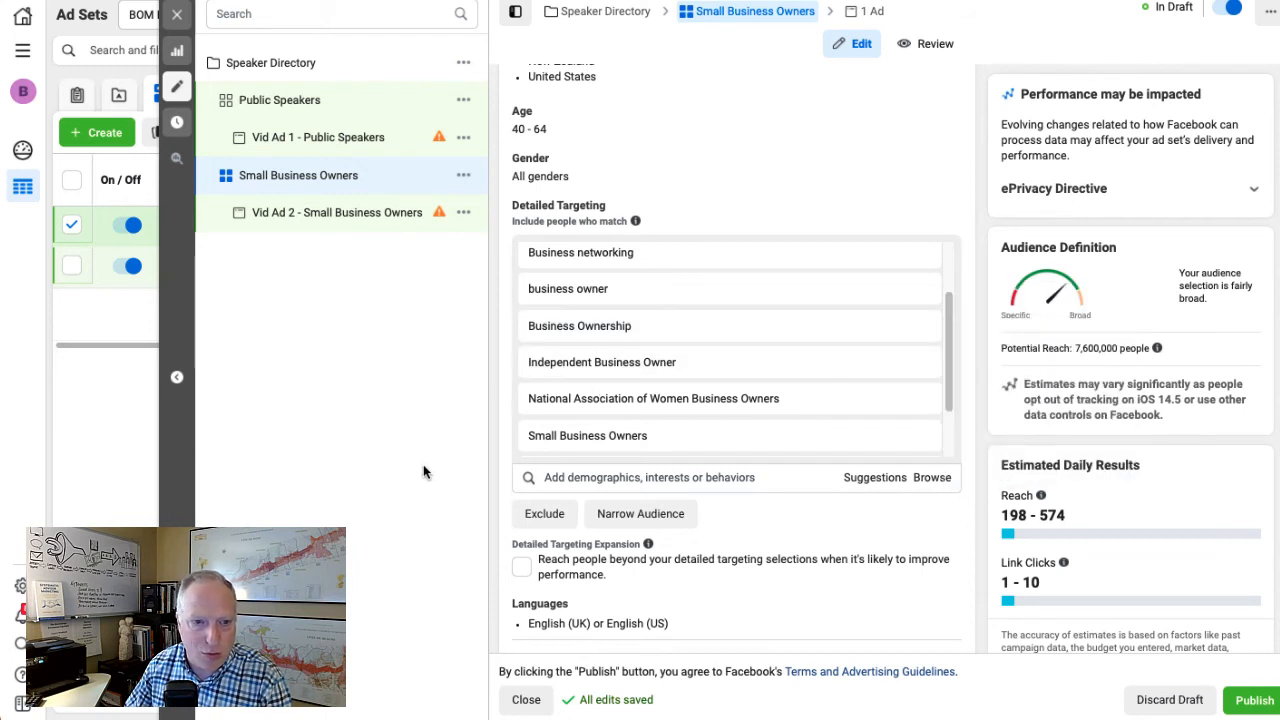
Narrow the Small Business Owners audience with a must-also-match condition, paste the copied interests list into it and review the audience settings
mouse_move(615, 290)
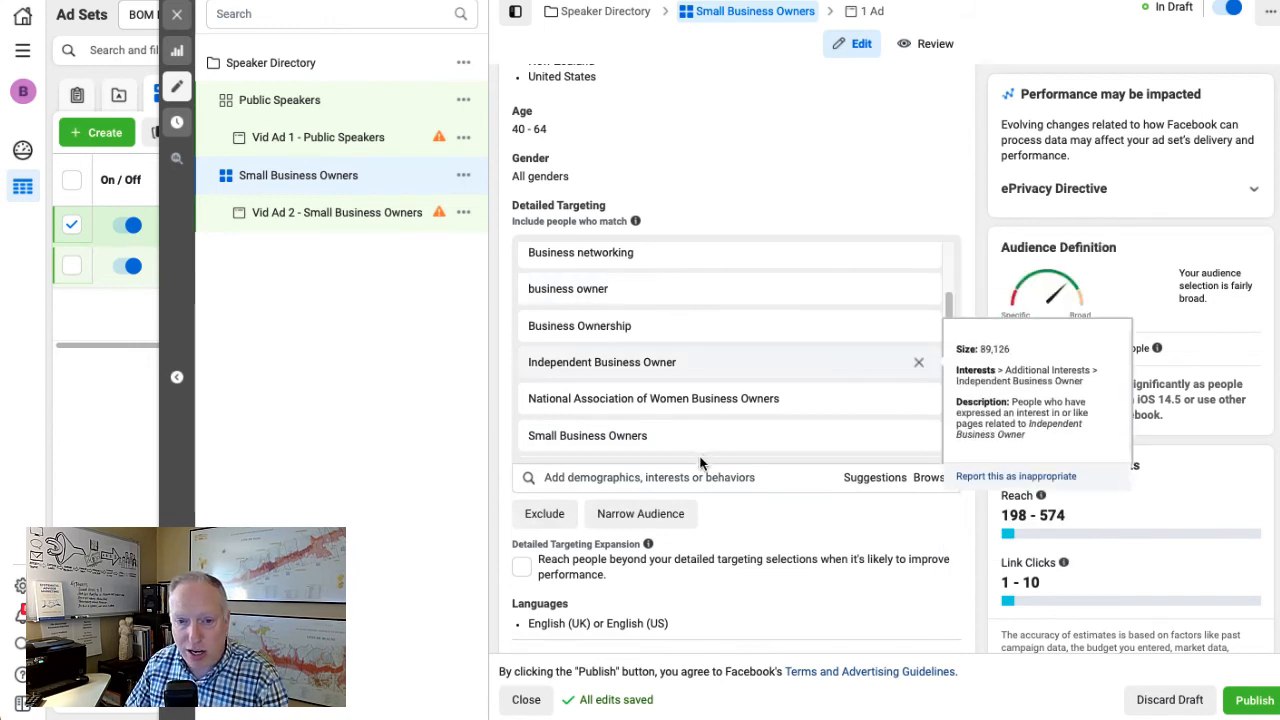
mouse_move(732, 440)
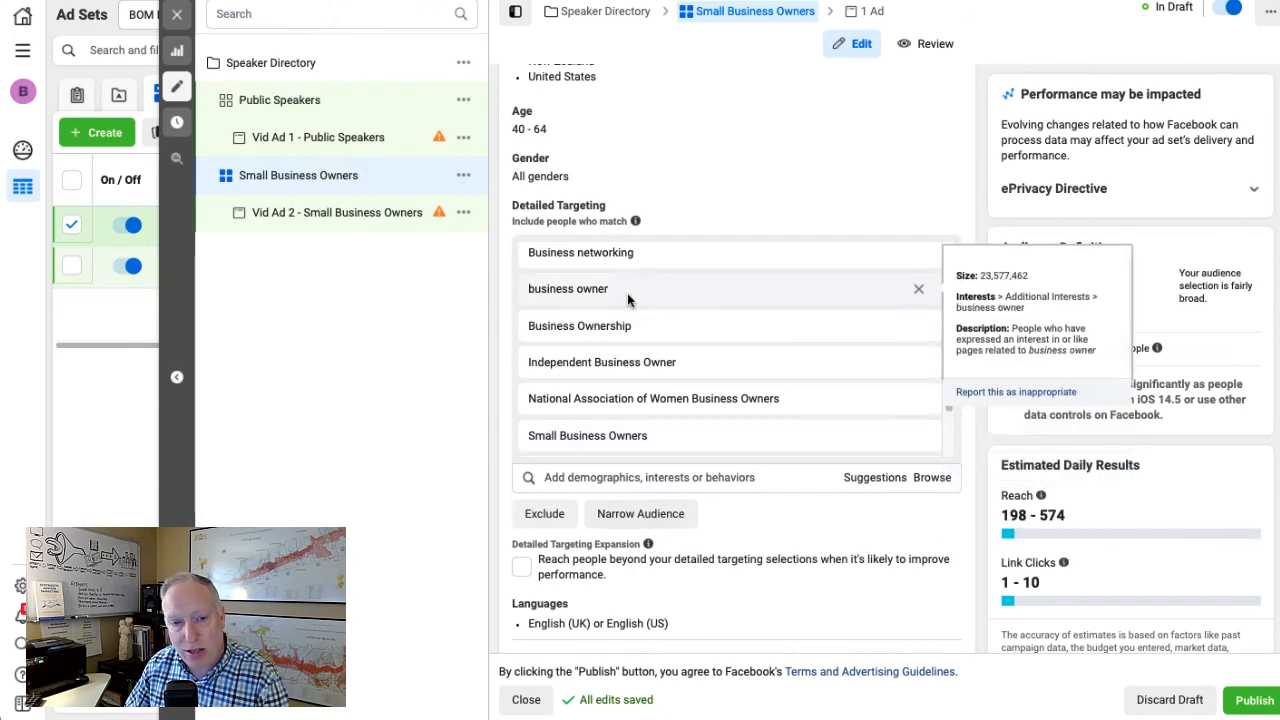
left_click(643, 516)
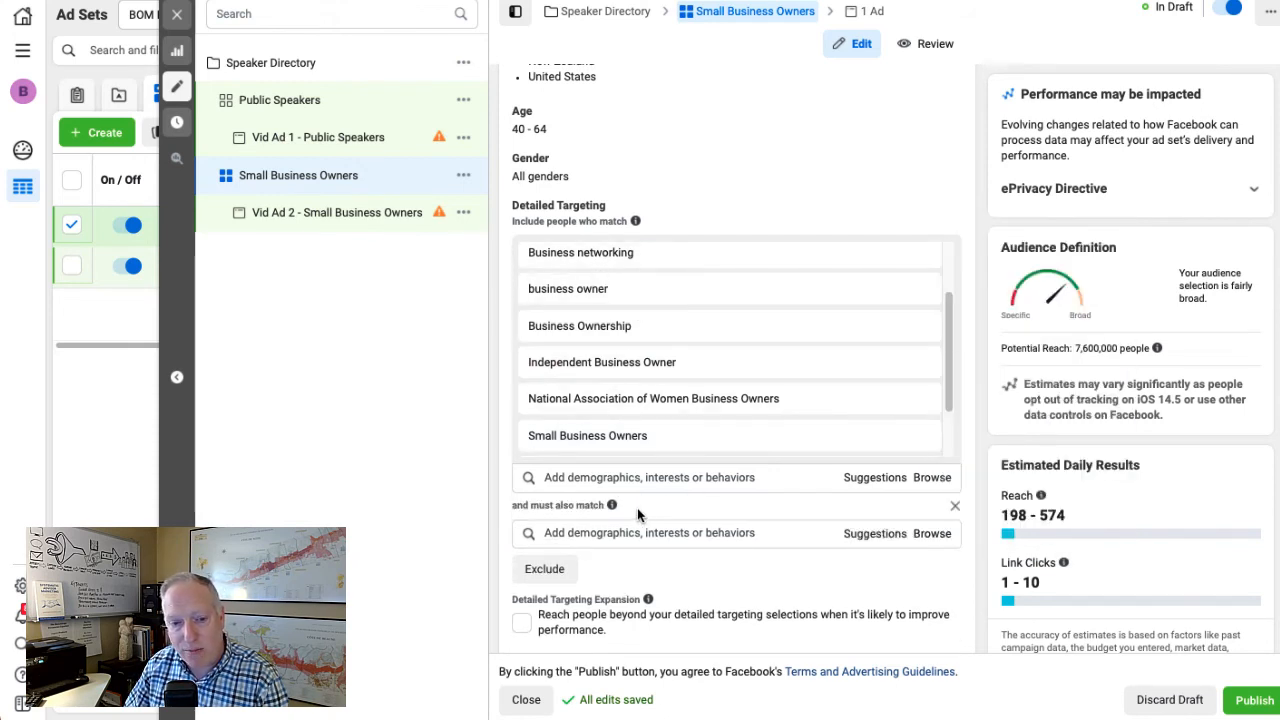
key("ctrl+v")
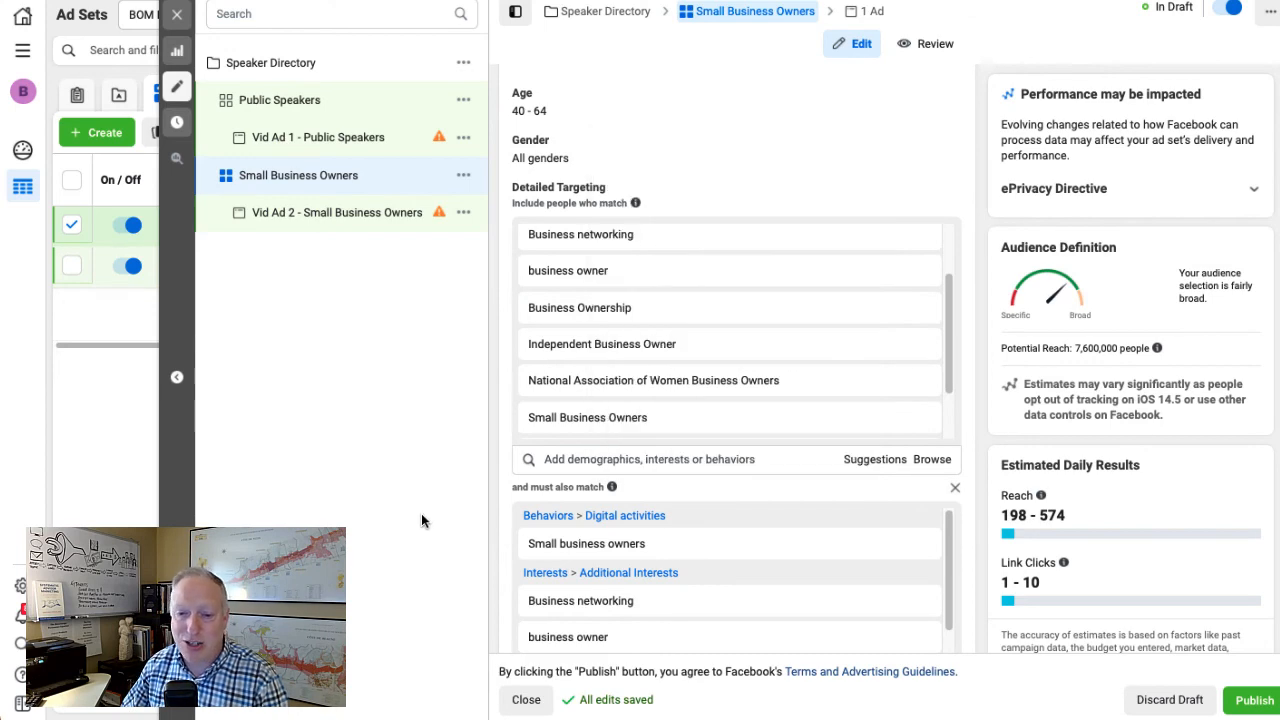
scroll(531, 523, "down", 3)
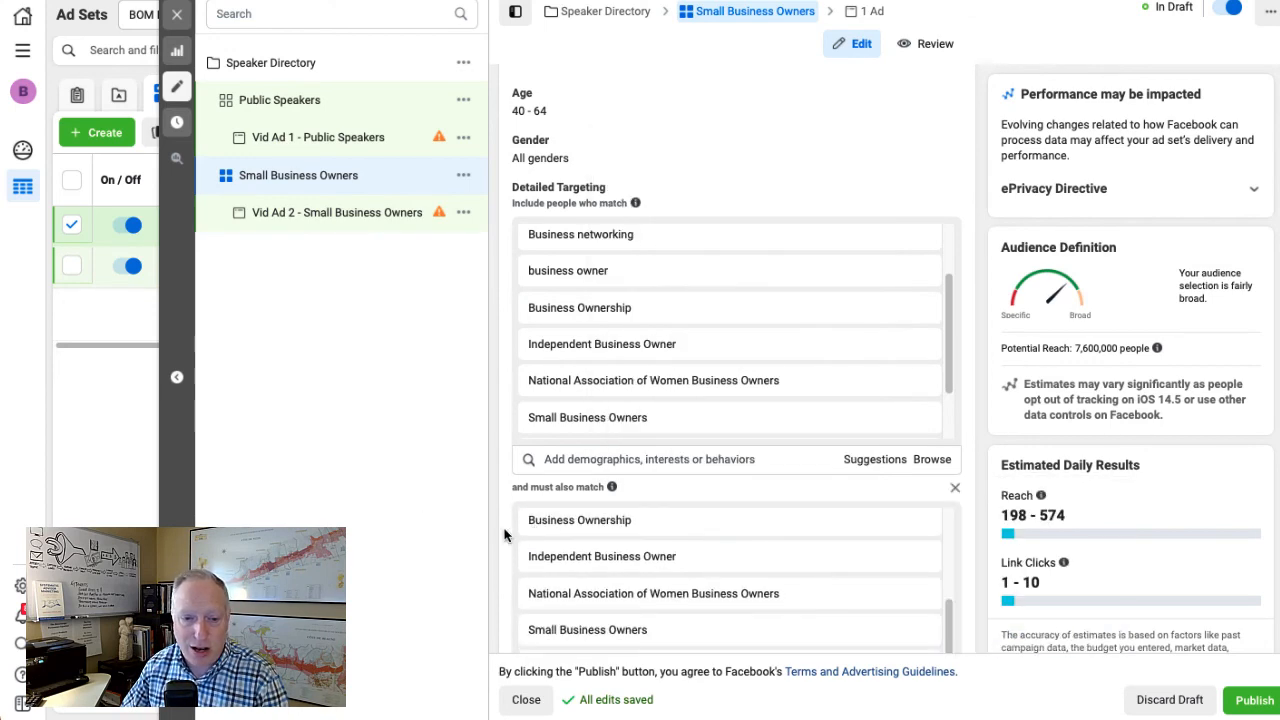
scroll(504, 536, "down", 5)
scroll(497, 505, "up", 5)
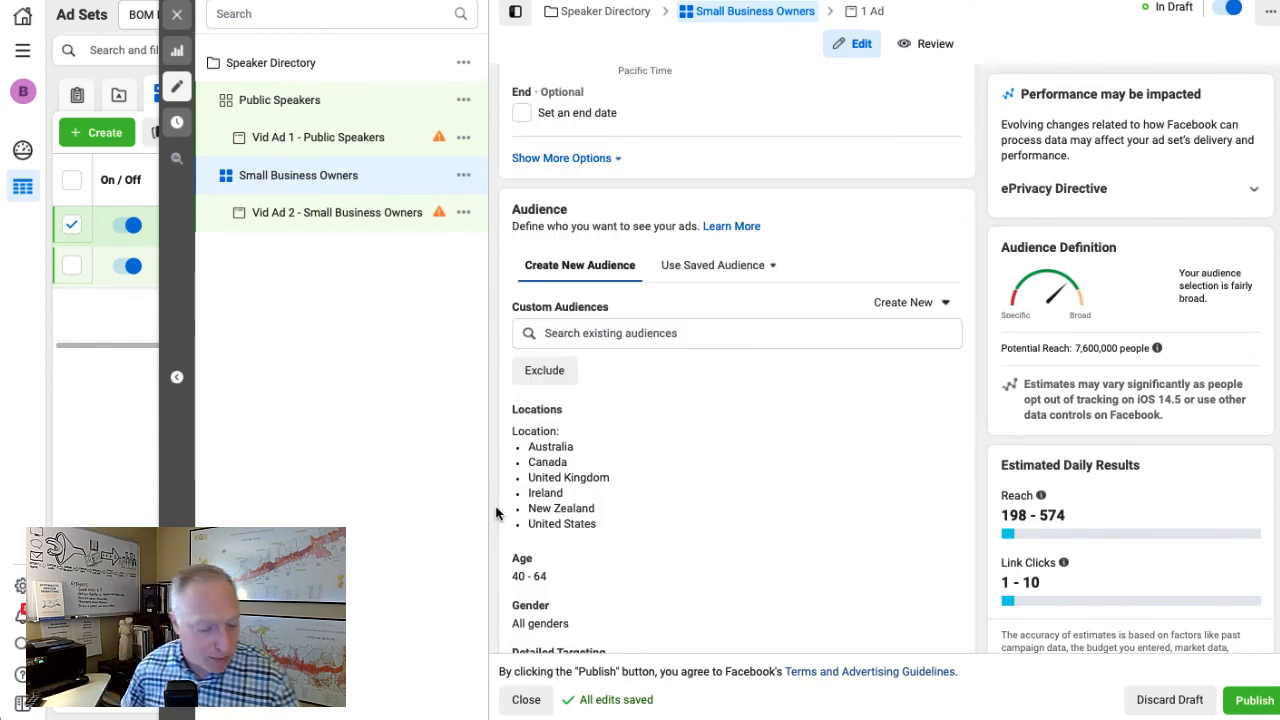
scroll(499, 506, "down", 2)
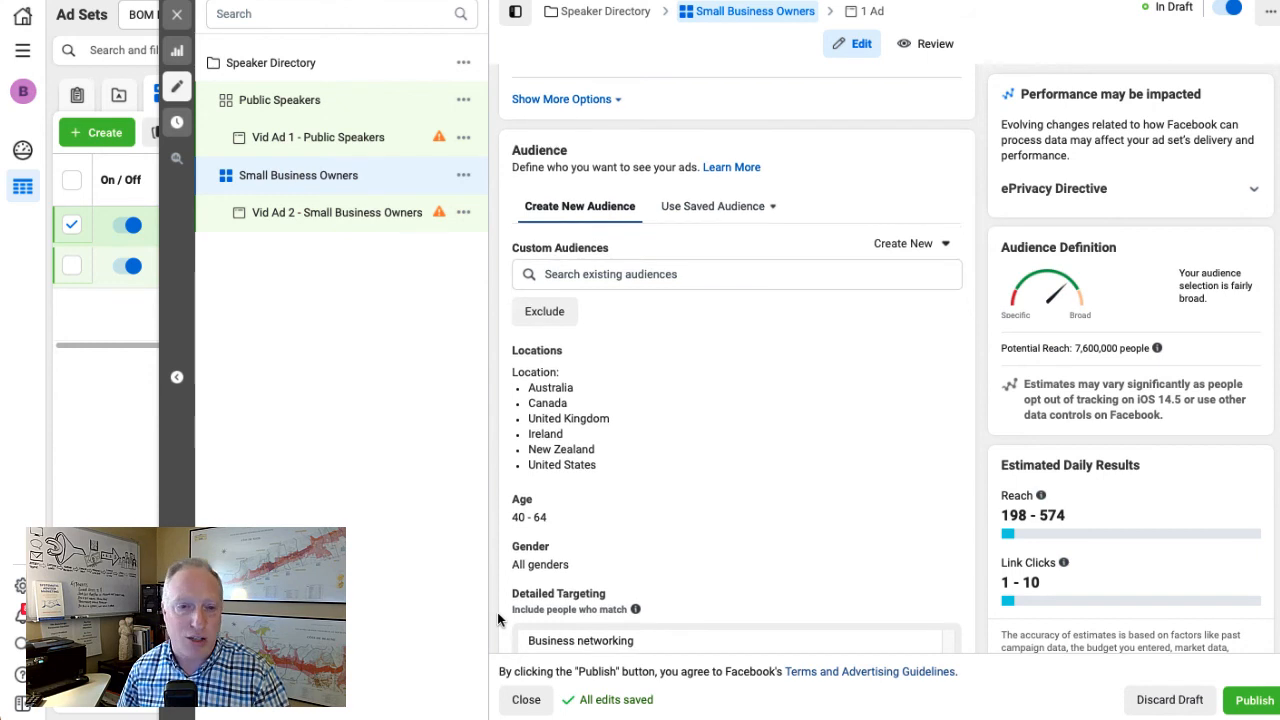
scroll(497, 612, "down", 2)
scroll(498, 612, "down", 3)
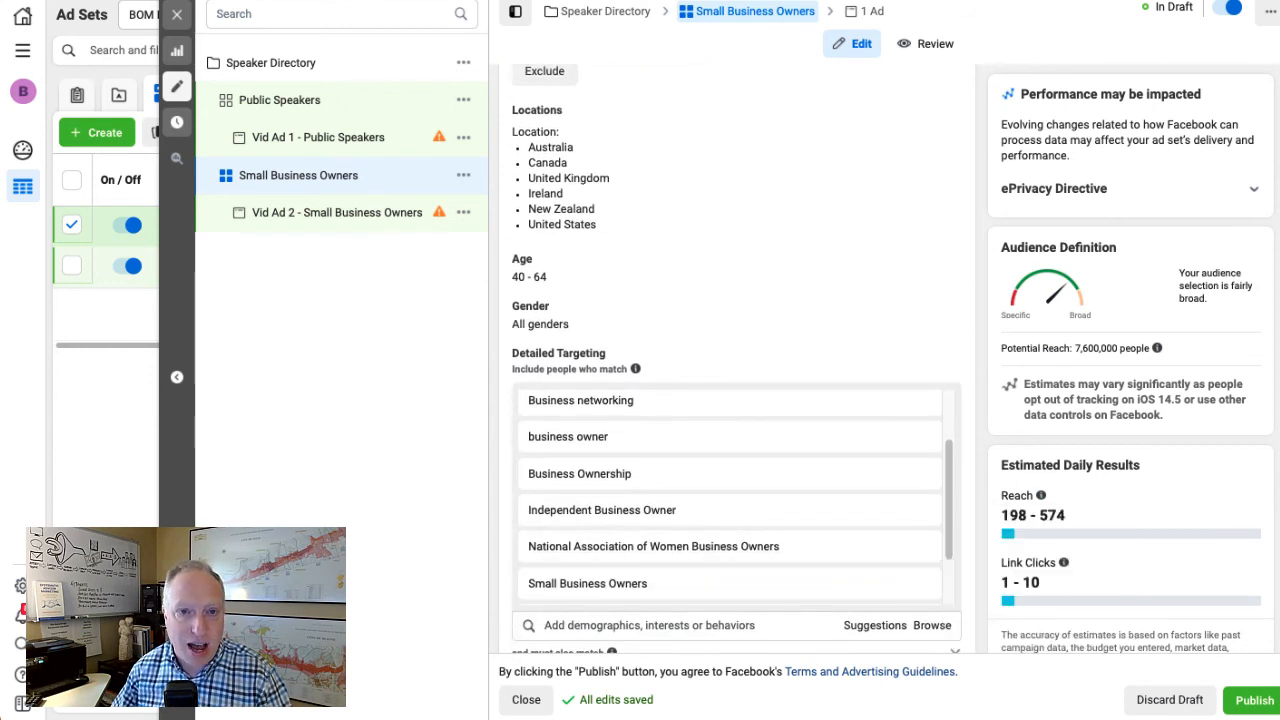